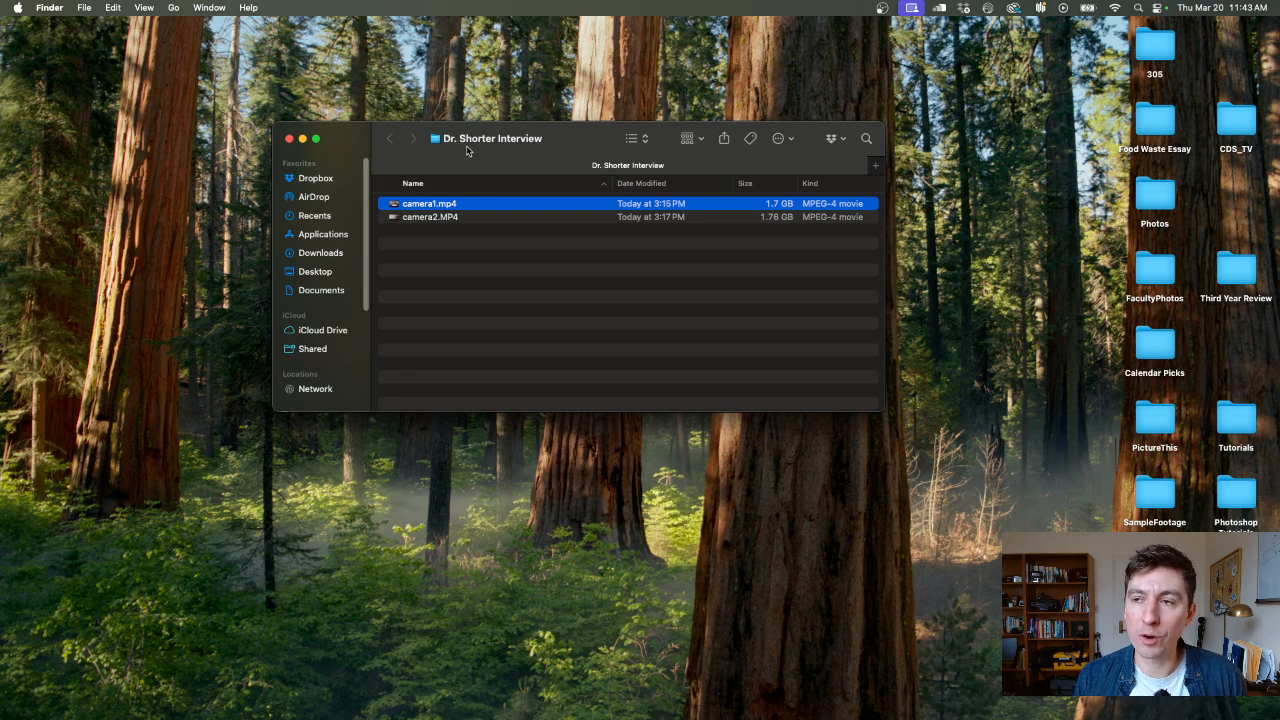
Preview the camera1.mp4 interview footage in the Finder folder, and close the preview
{"action": "key", "text": "space"}
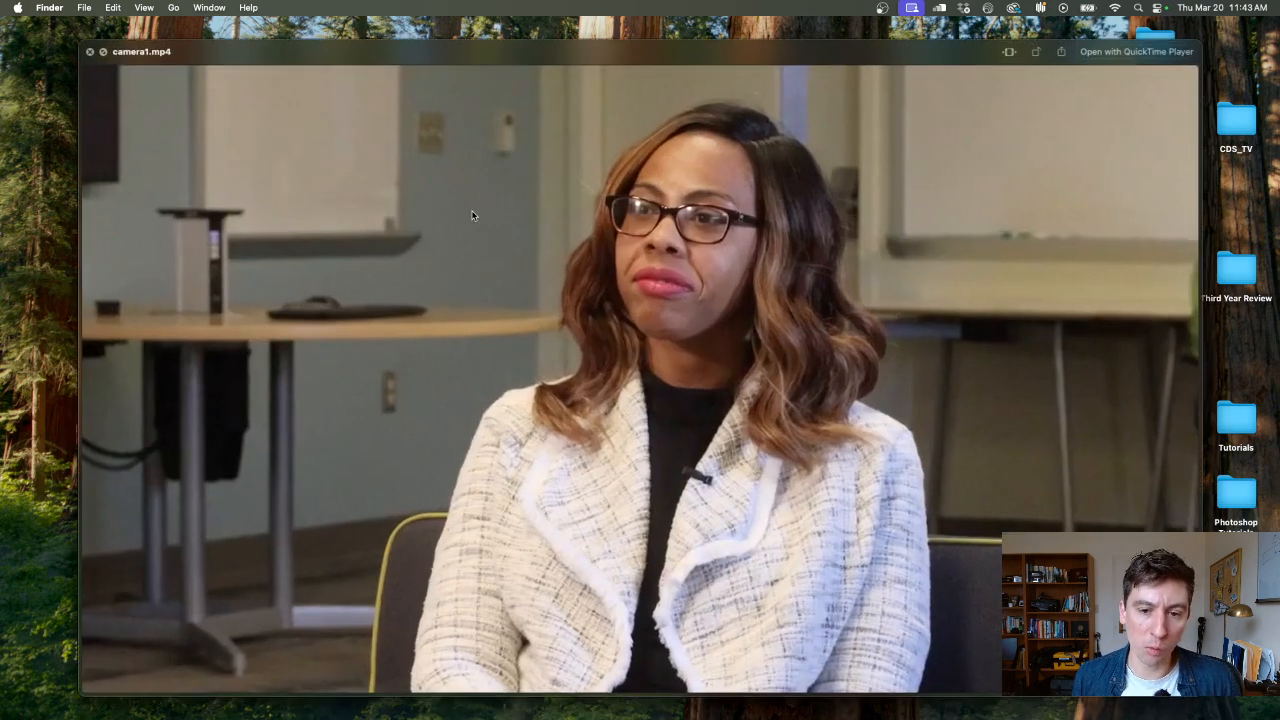
{"action": "key", "text": "space"}
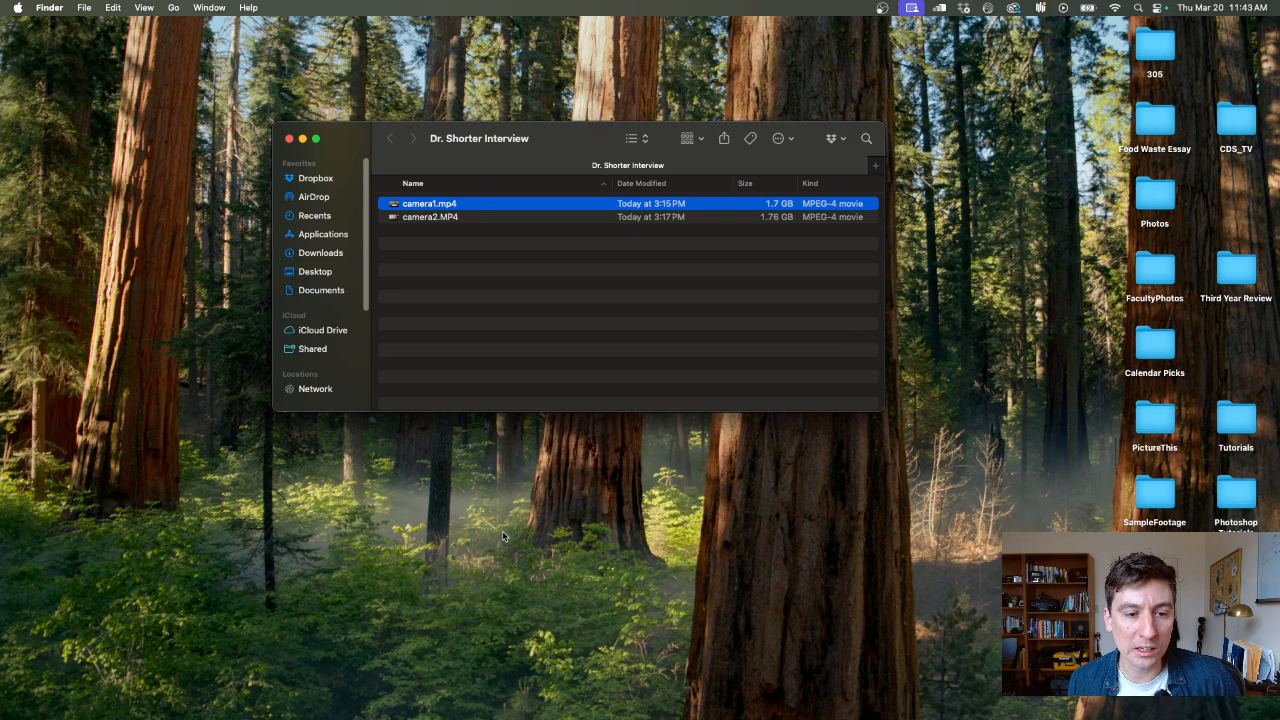
Search the Mac for Premiere Pro and launch it
{"action": "left_click", "coordinate": [1137, 7]}
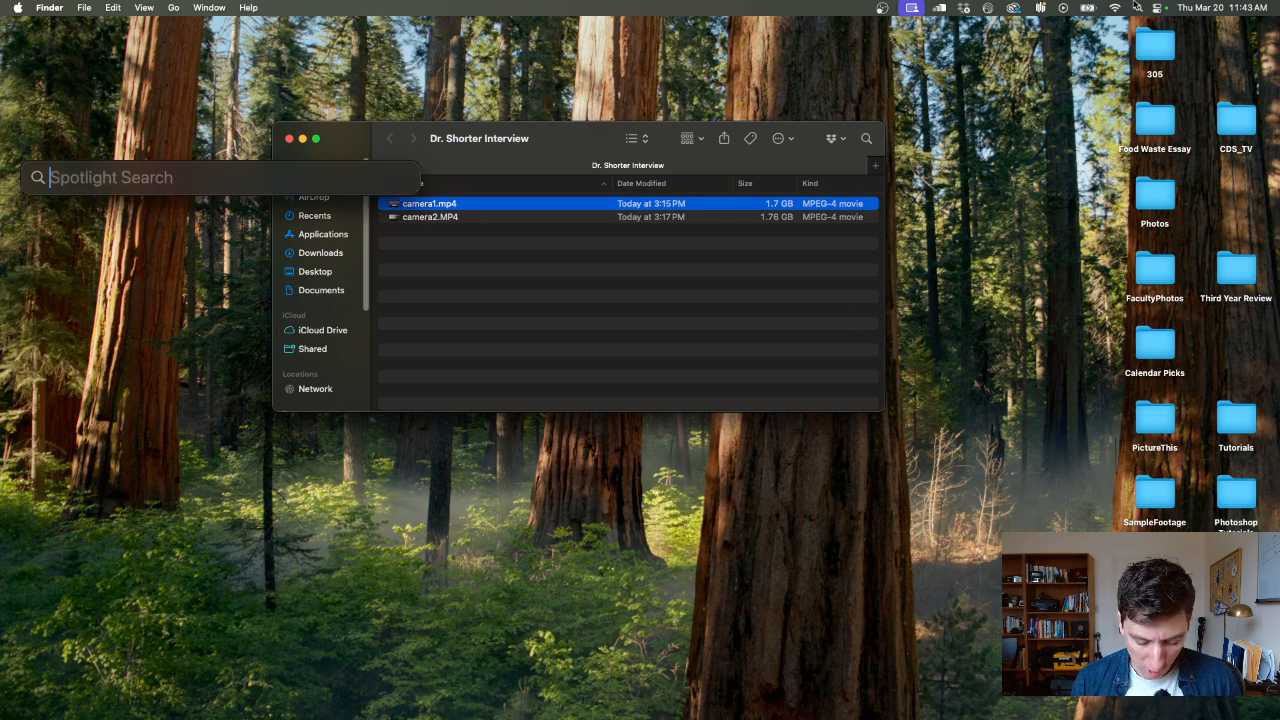
{"action": "type", "text": "prem"}
{"action": "key", "text": "Return"}
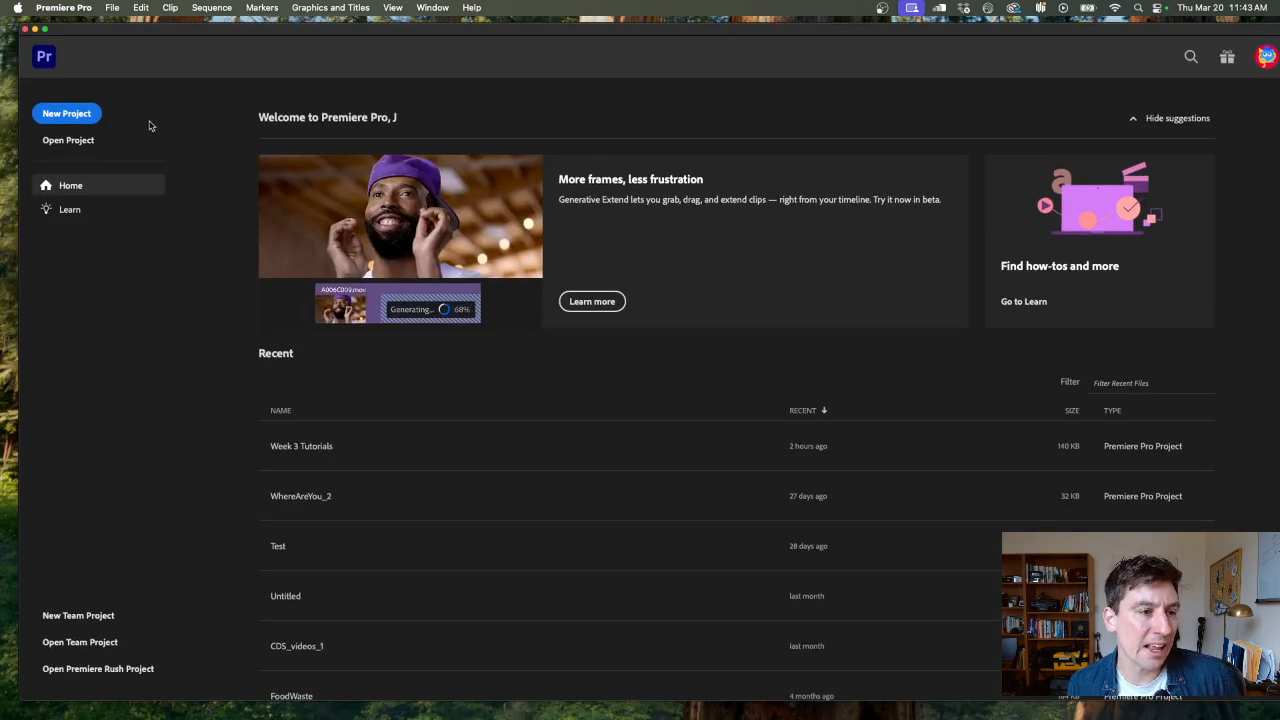
Create a new project named DrShorterInterview, stored in the Desktop folder that holds the interview footage
{"action": "left_click", "coordinate": [66, 114]}
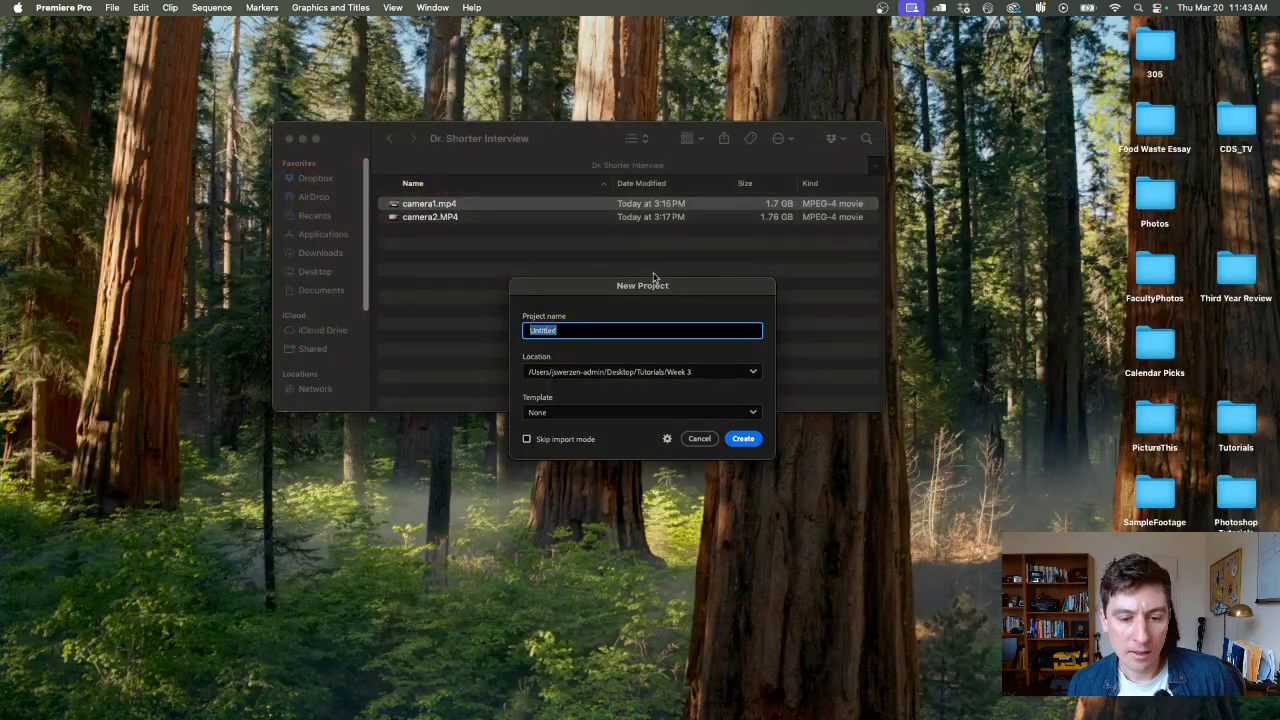
{"action": "type", "text": "DrShorterInterview"}
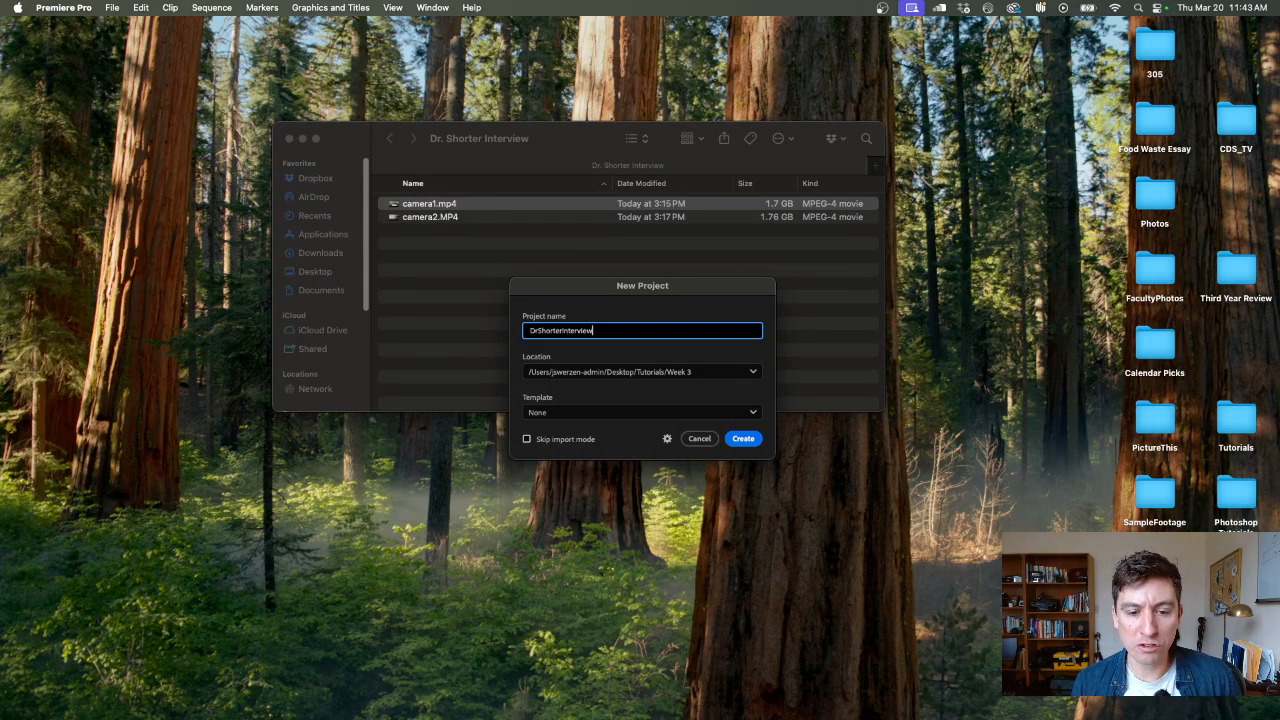
{"action": "left_click", "coordinate": [693, 371]}
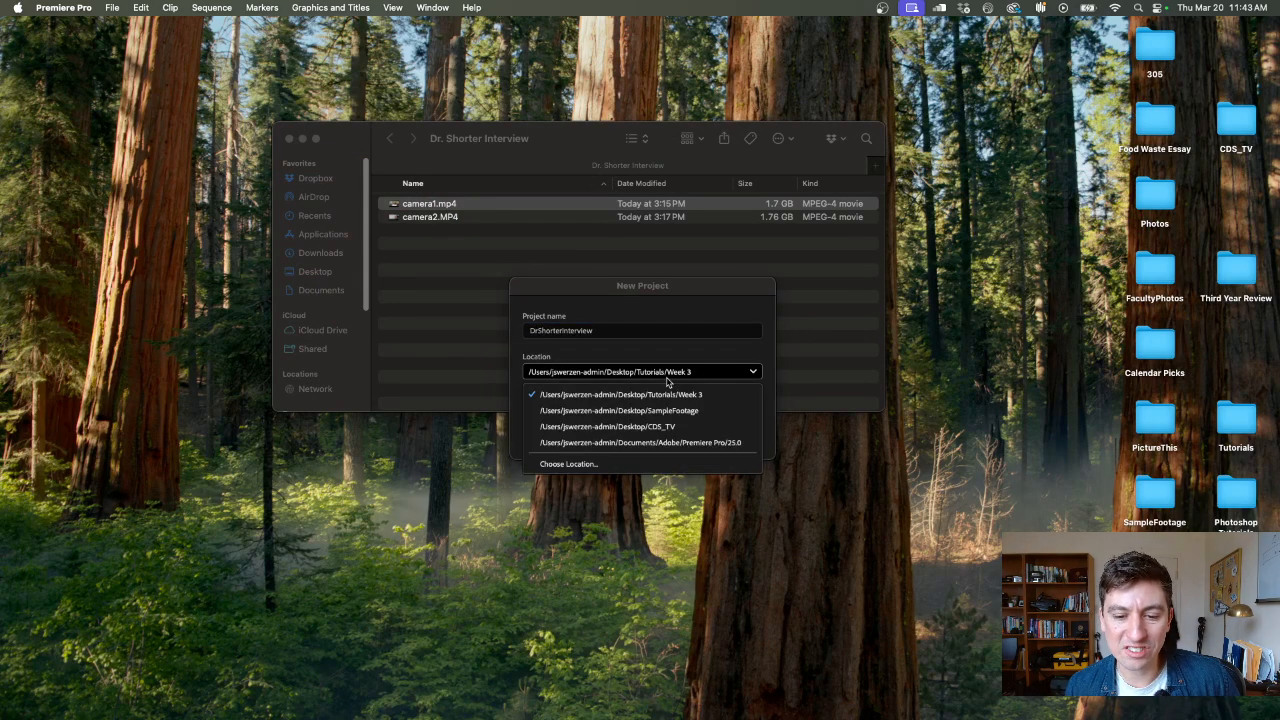
{"action": "left_click", "coordinate": [568, 464]}
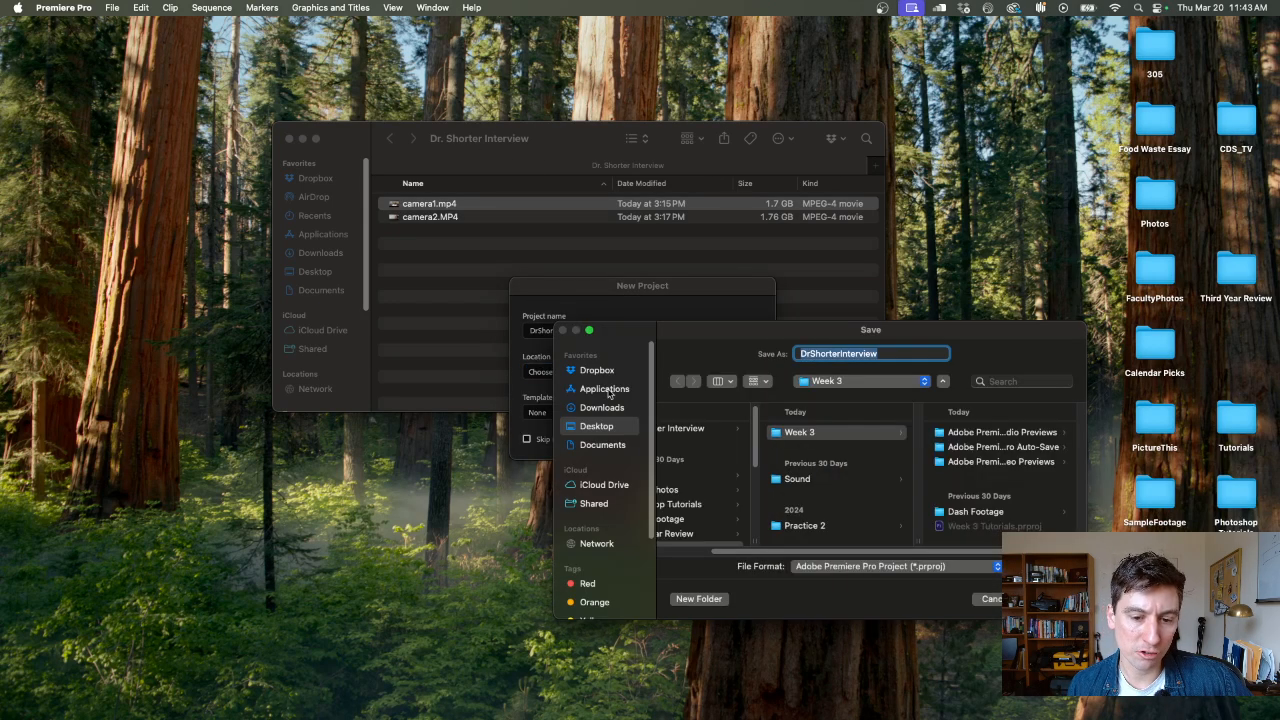
{"action": "left_click", "coordinate": [693, 435]}
{"action": "left_click", "coordinate": [1048, 599]}
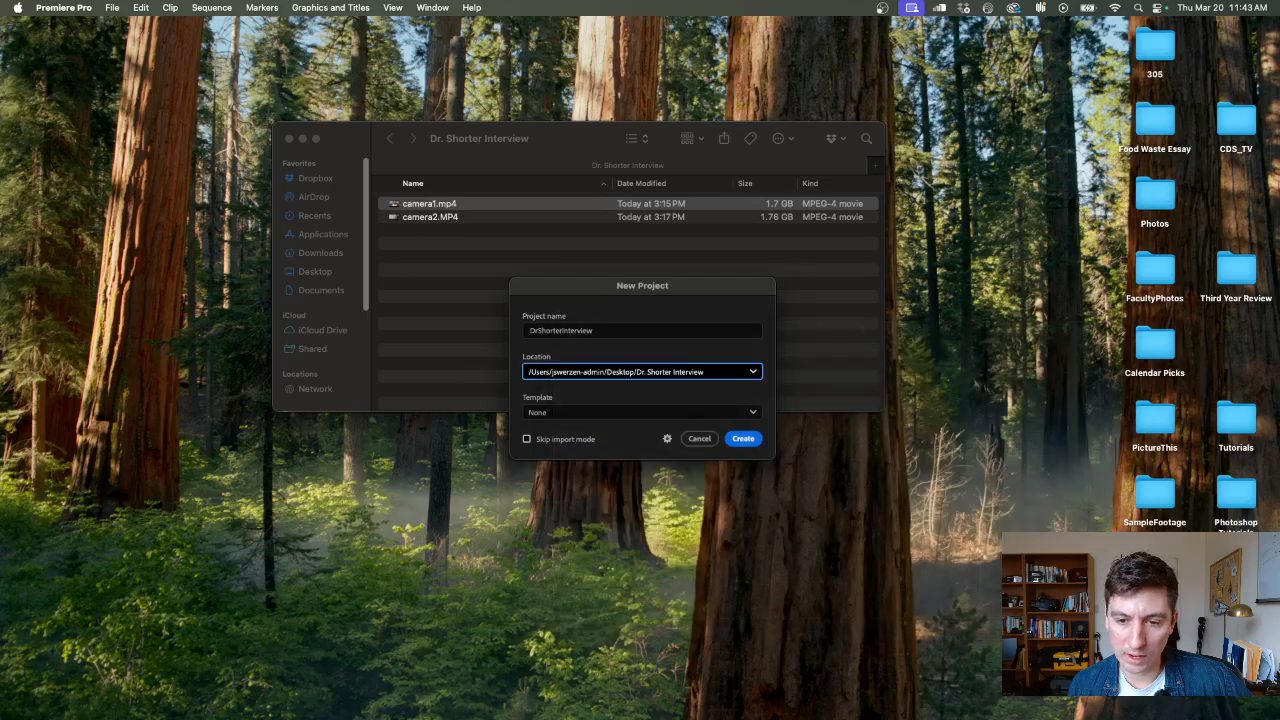
{"action": "left_click", "coordinate": [748, 438]}
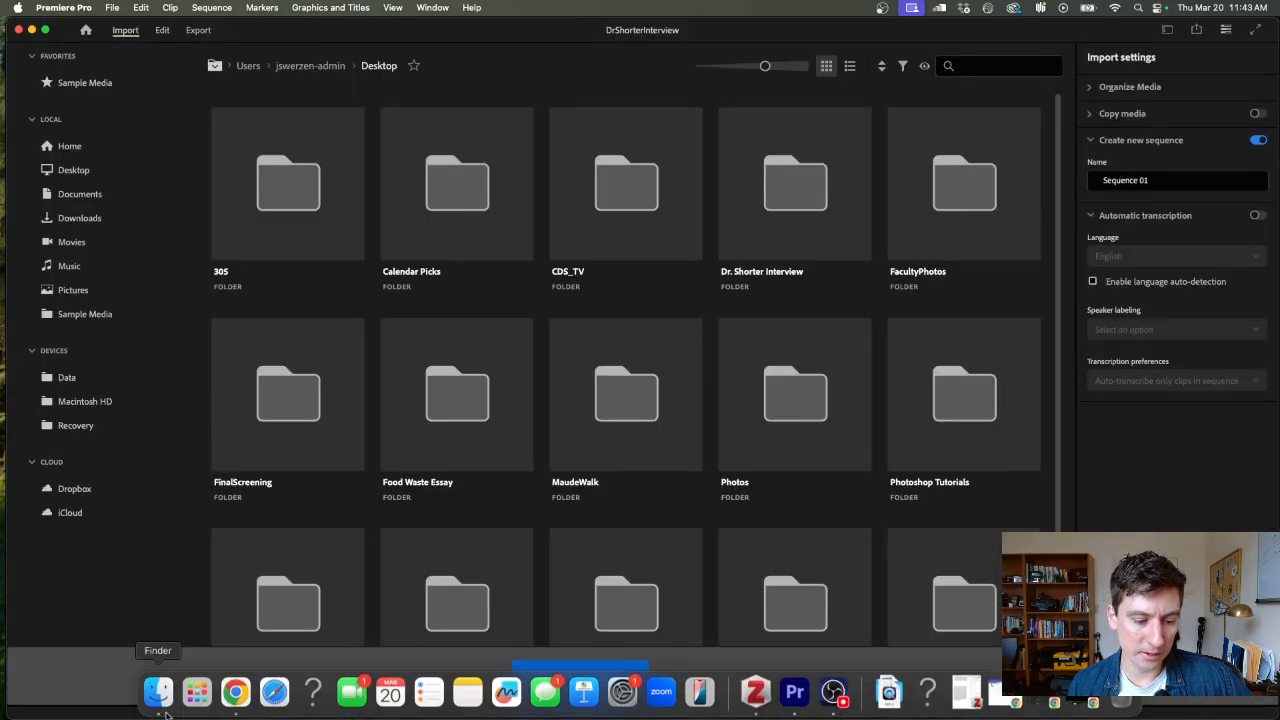
Switch to Finder and check that the interview folder contains the new project file and both camera clips
{"action": "left_click", "coordinate": [158, 690]}
{"action": "left_click", "coordinate": [431, 233]}
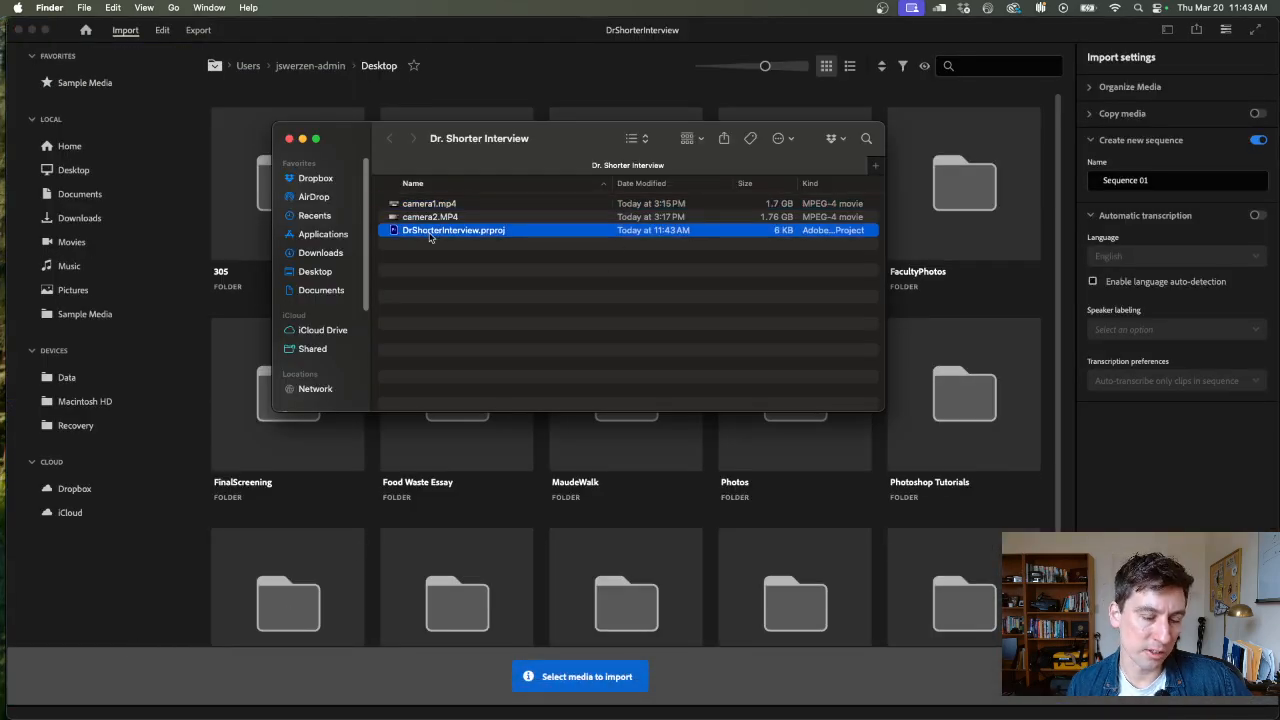
{"action": "key", "text": "Up"}
{"action": "key", "text": "Up"}
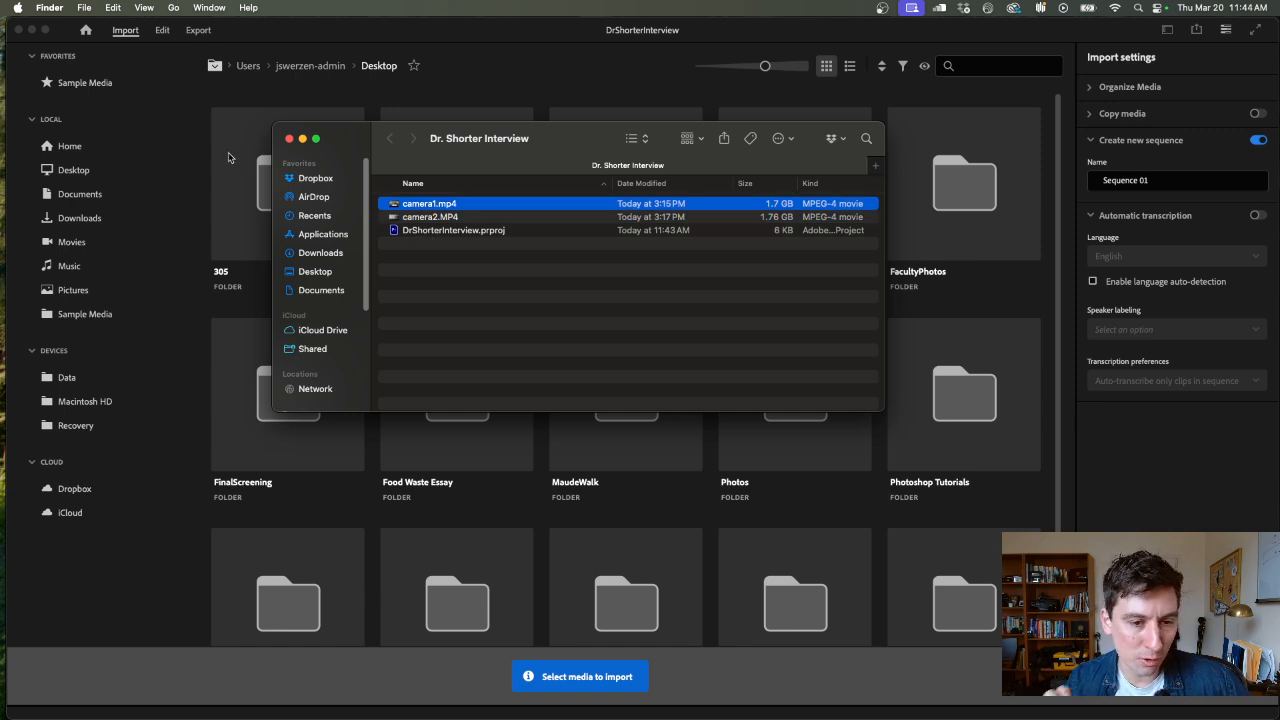
Return to Premiere Pro and continue from the import stage to the editing view without selecting any media
{"action": "left_click", "coordinate": [402, 108]}
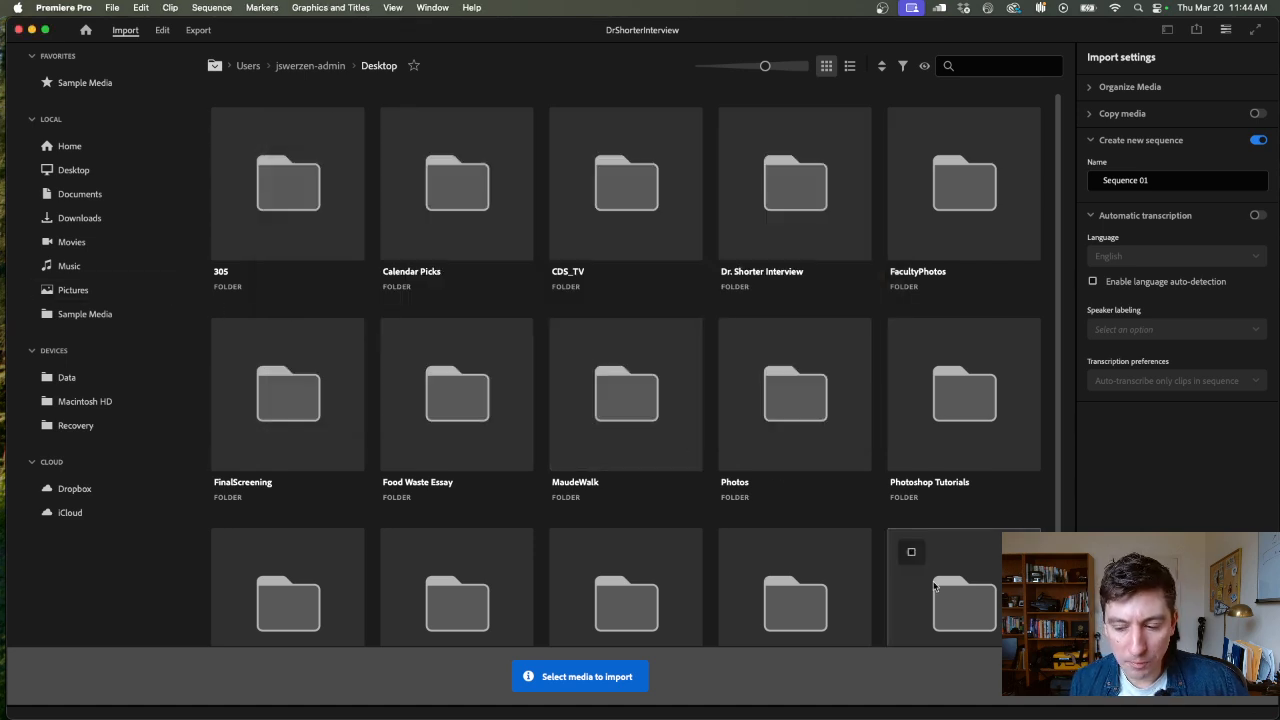
{"action": "mouse_move", "coordinate": [1121, 704]}
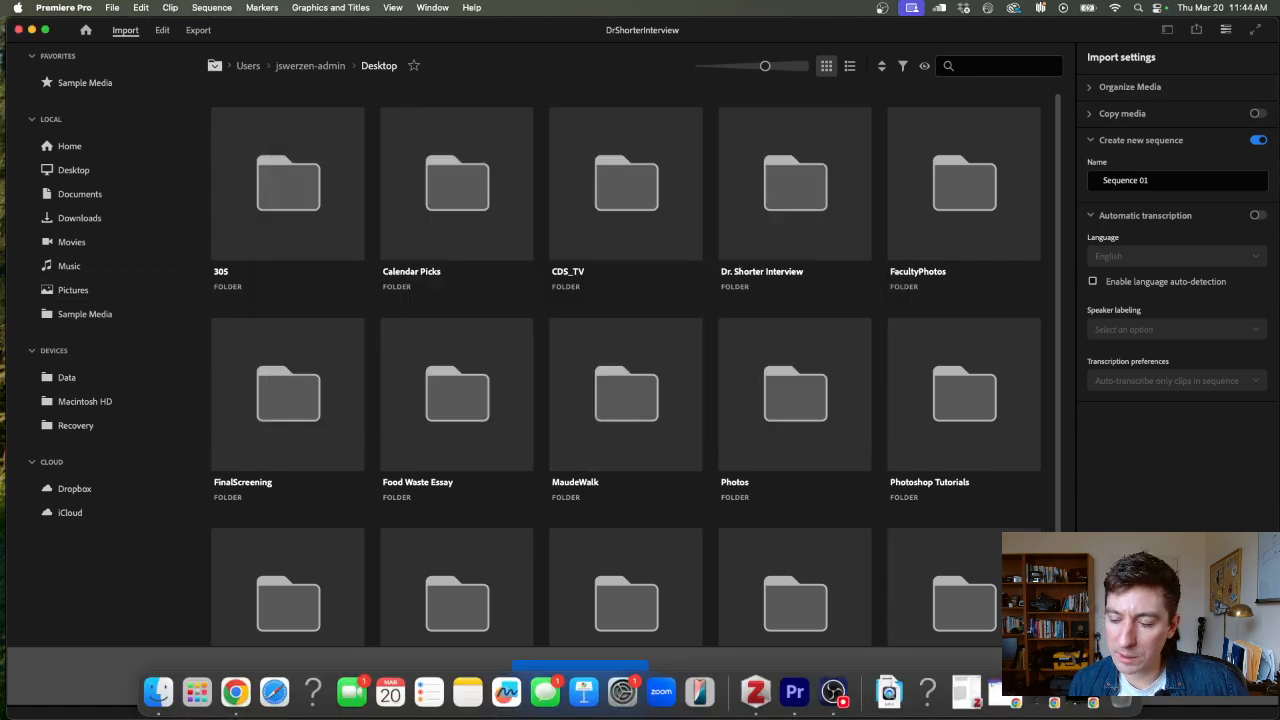
{"action": "left_click", "coordinate": [1233, 677]}
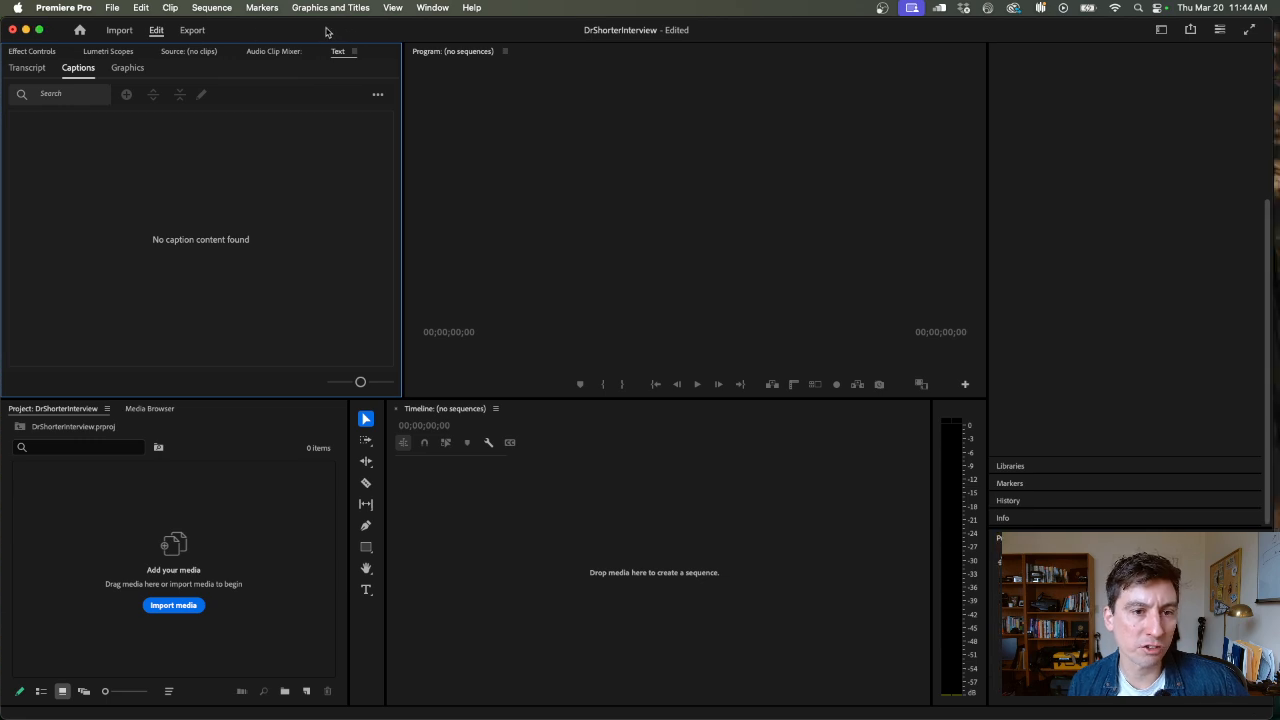
Switch to the Learning workspace and back to the Effects workspace
{"action": "left_click", "coordinate": [422, 7]}
{"action": "mouse_move", "coordinate": [470, 27]}
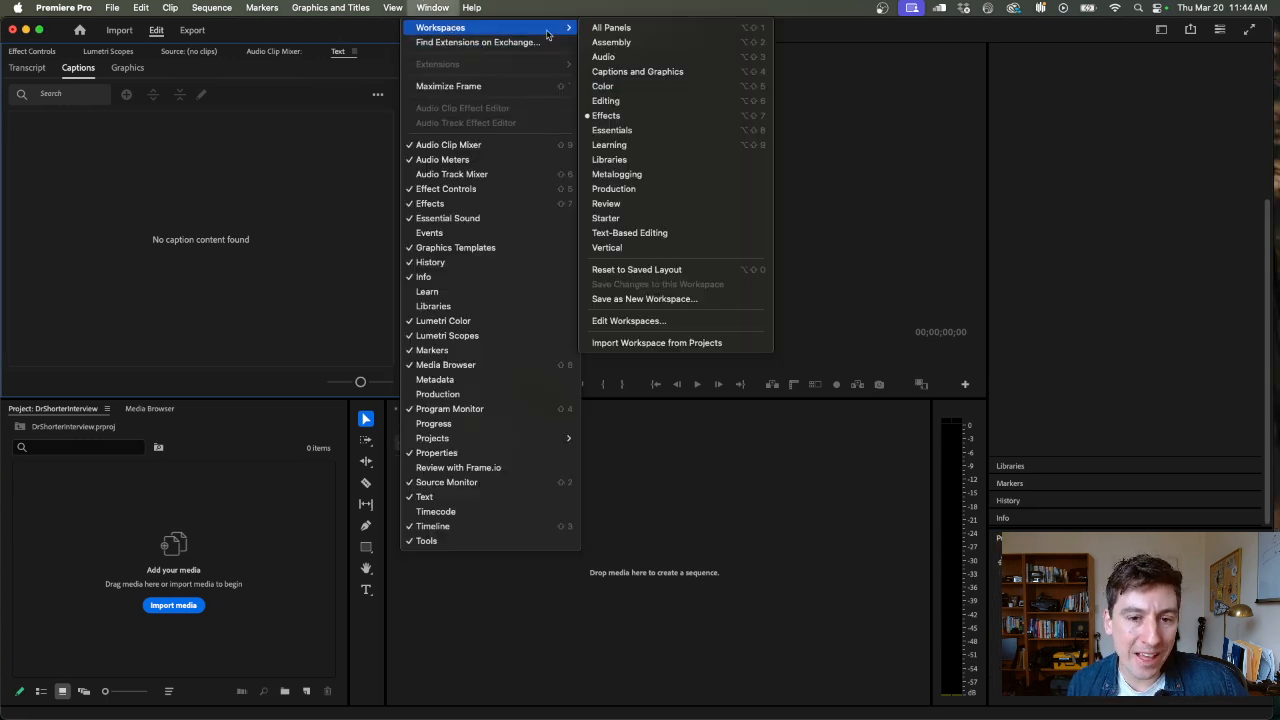
{"action": "left_click", "coordinate": [679, 144]}
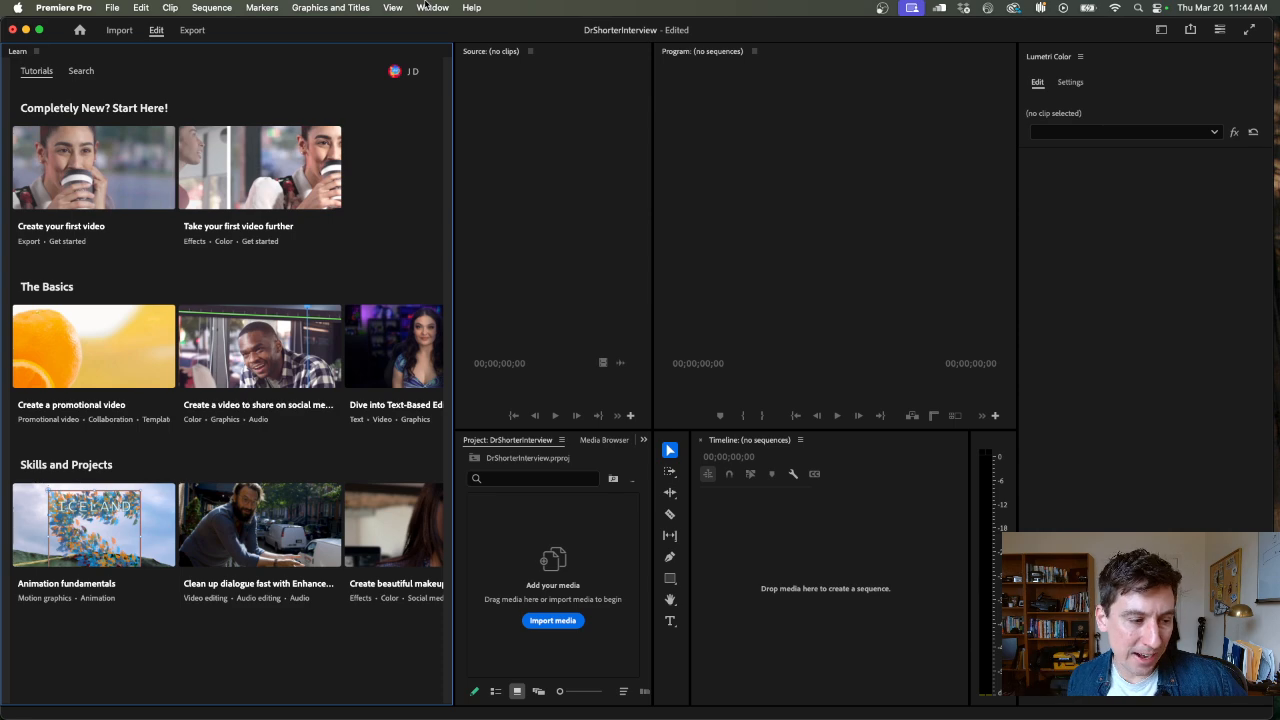
{"action": "left_click", "coordinate": [432, 7]}
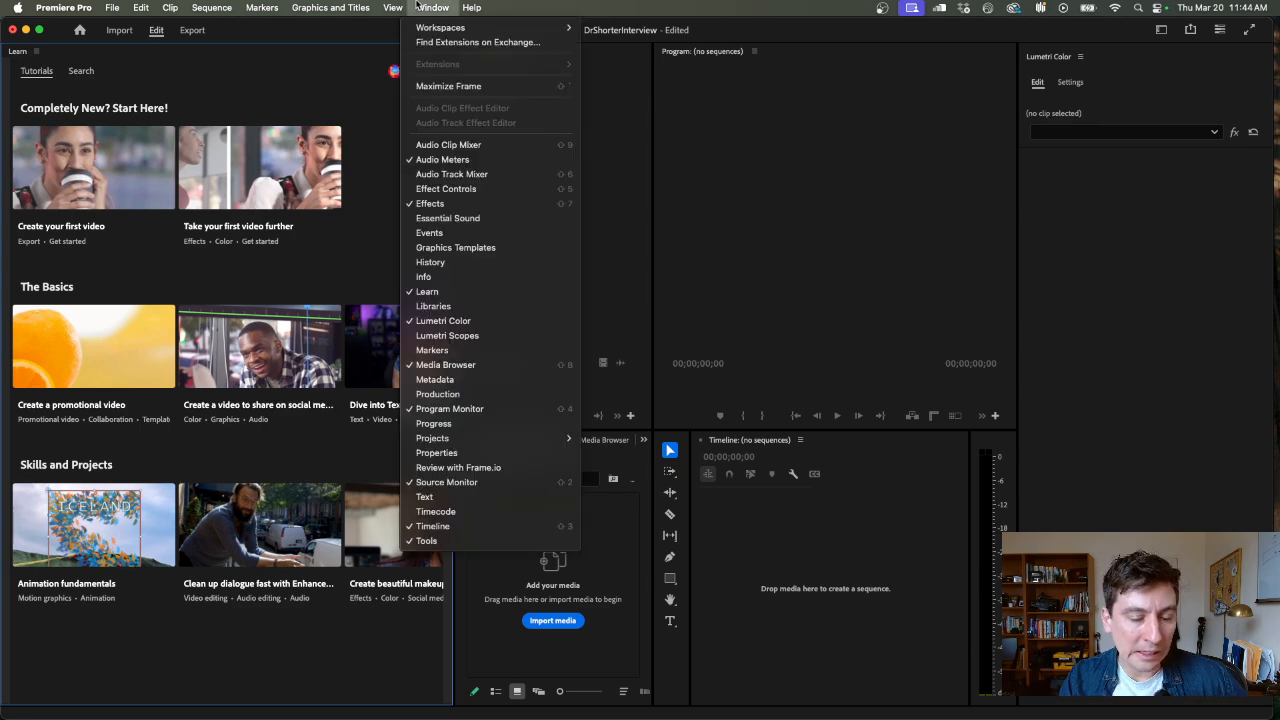
{"action": "mouse_move", "coordinate": [490, 27]}
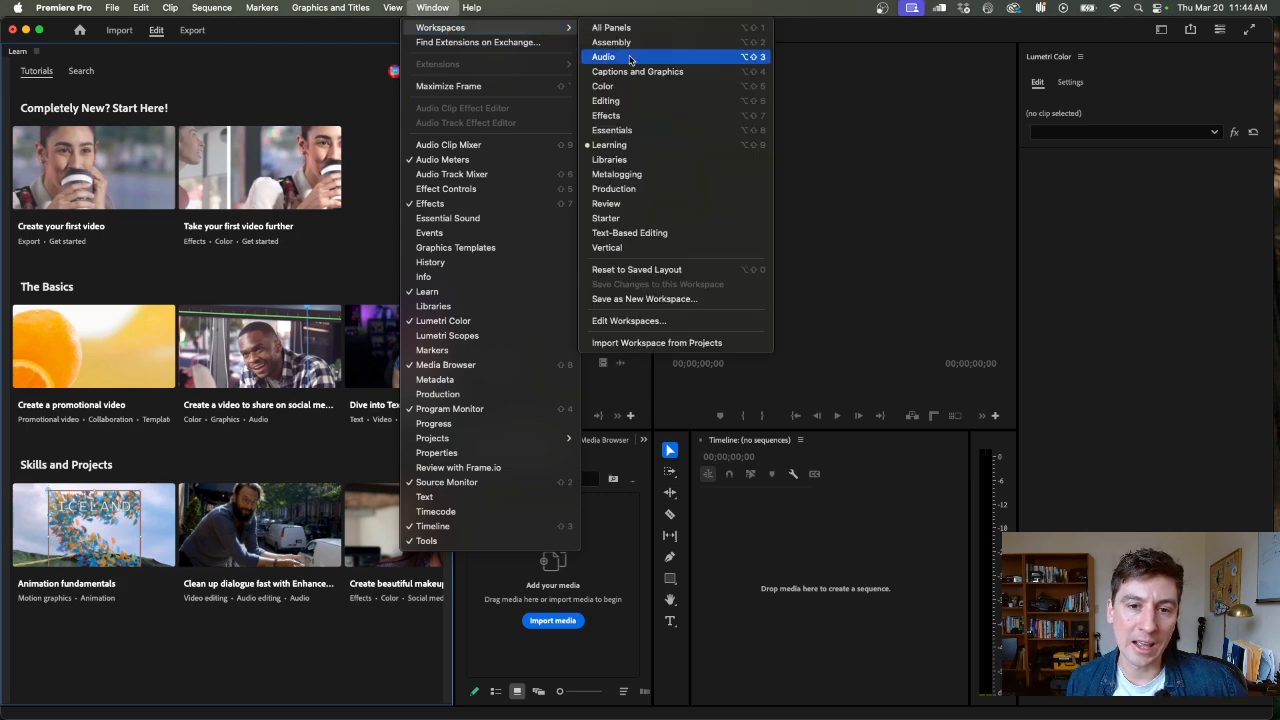
{"action": "left_click", "coordinate": [680, 121]}
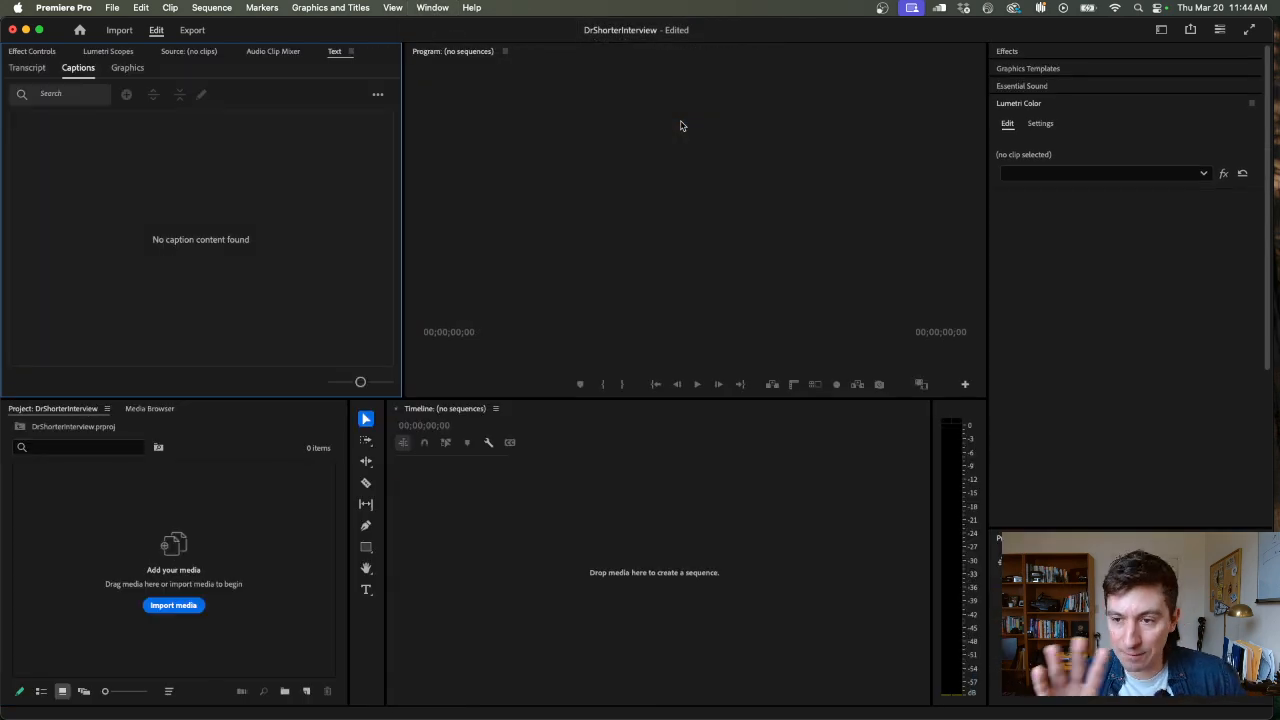
Import camera1.mp4 from the Finder interview folder into the Premiere Pro project
{"action": "left_click", "coordinate": [229, 574]}
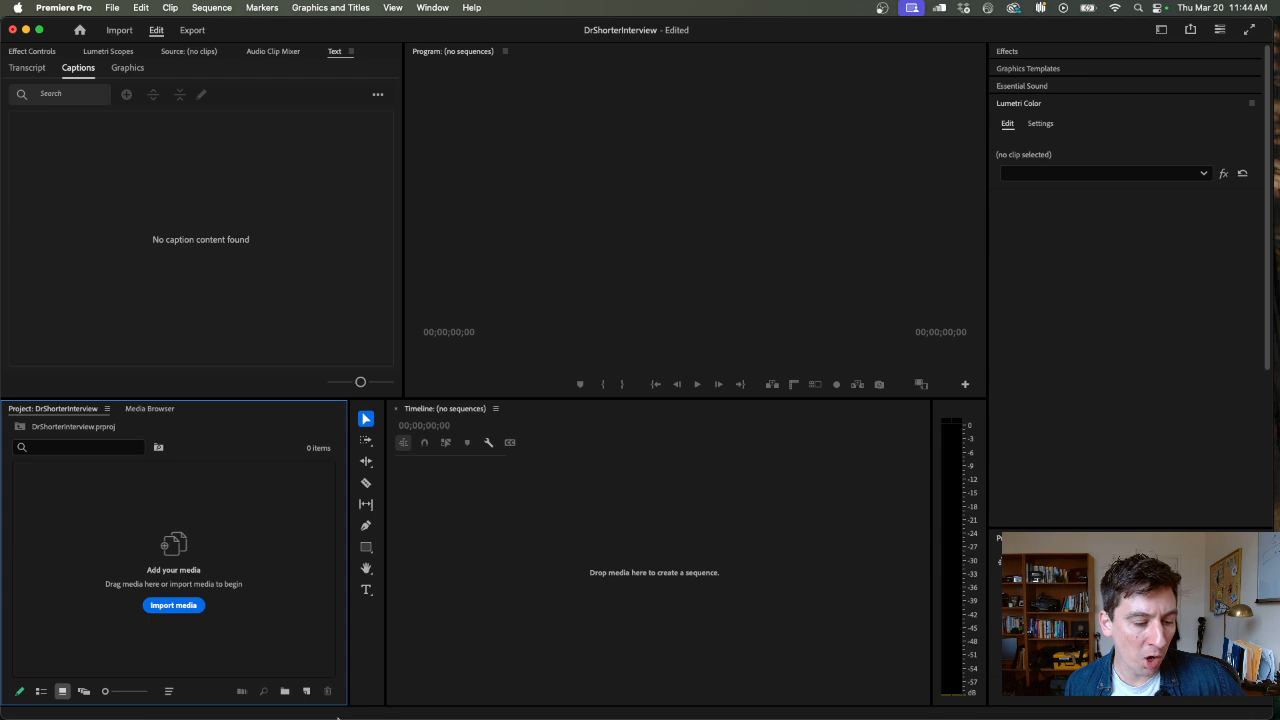
{"action": "mouse_move", "coordinate": [337, 716]}
{"action": "left_click", "coordinate": [163, 692]}
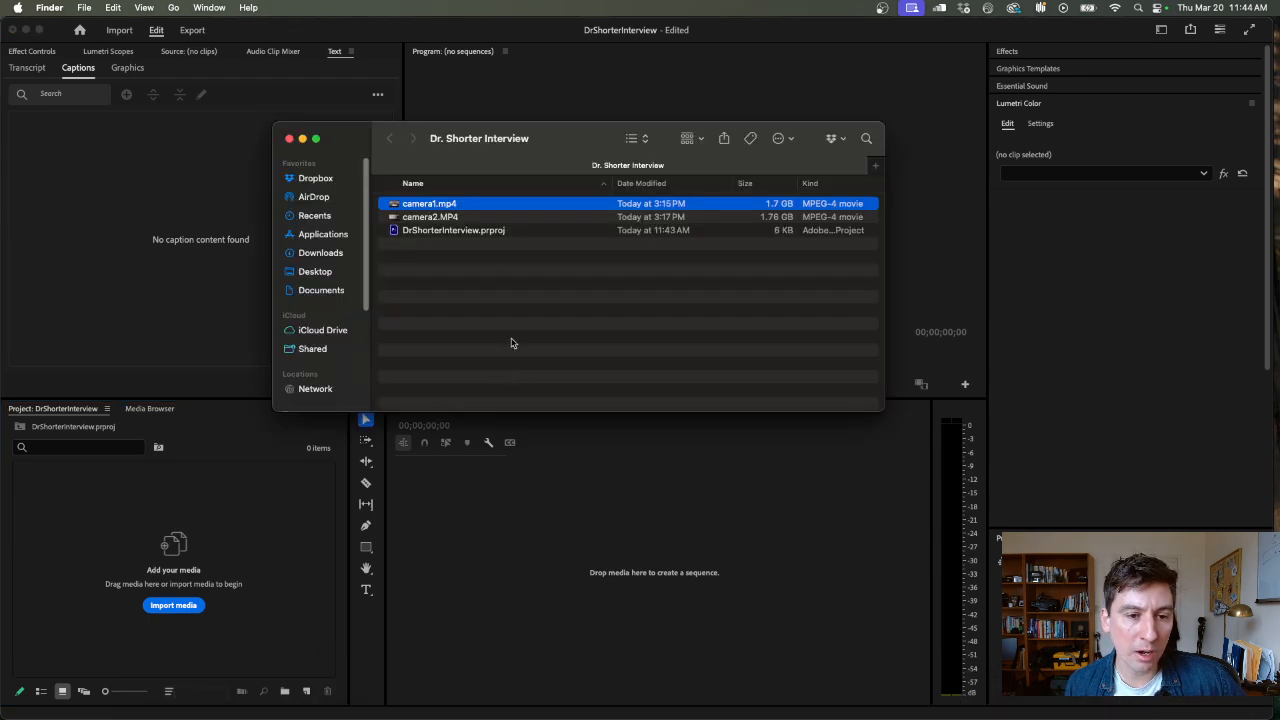
{"action": "left_click", "coordinate": [462, 205]}
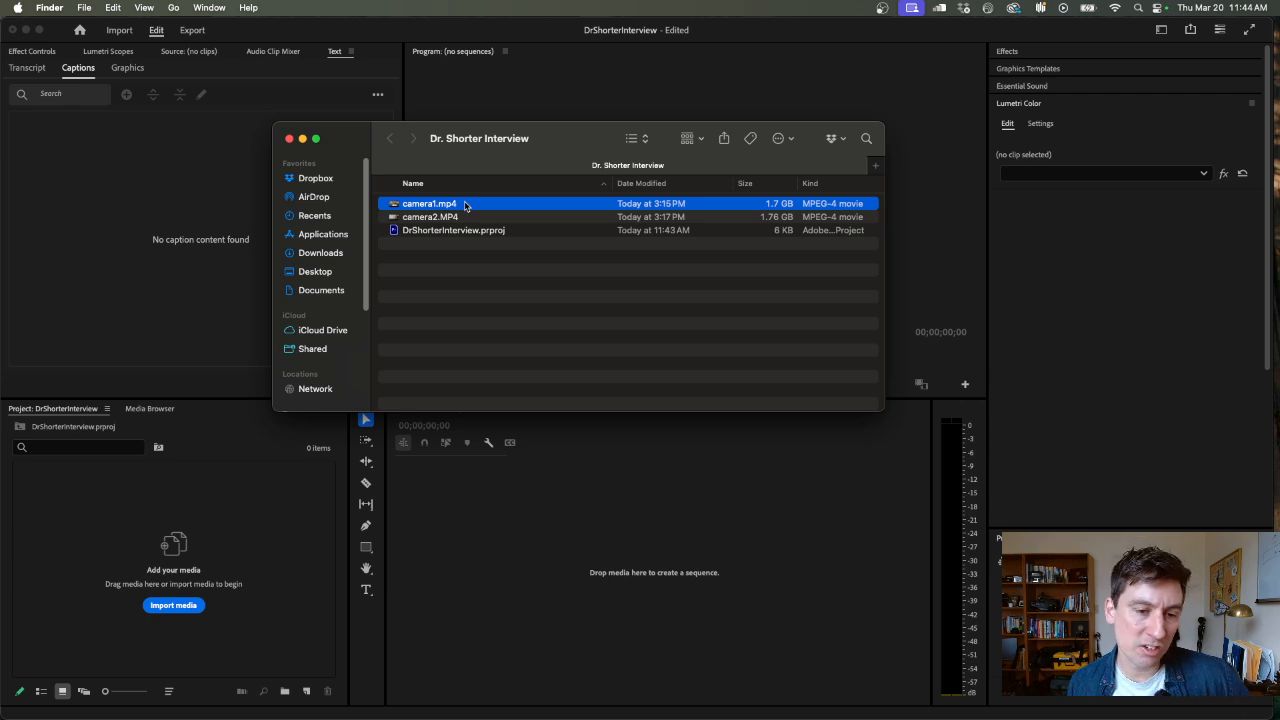
{"action": "left_click_drag", "start_coordinate": [464, 204], "coordinate": [150, 516]}
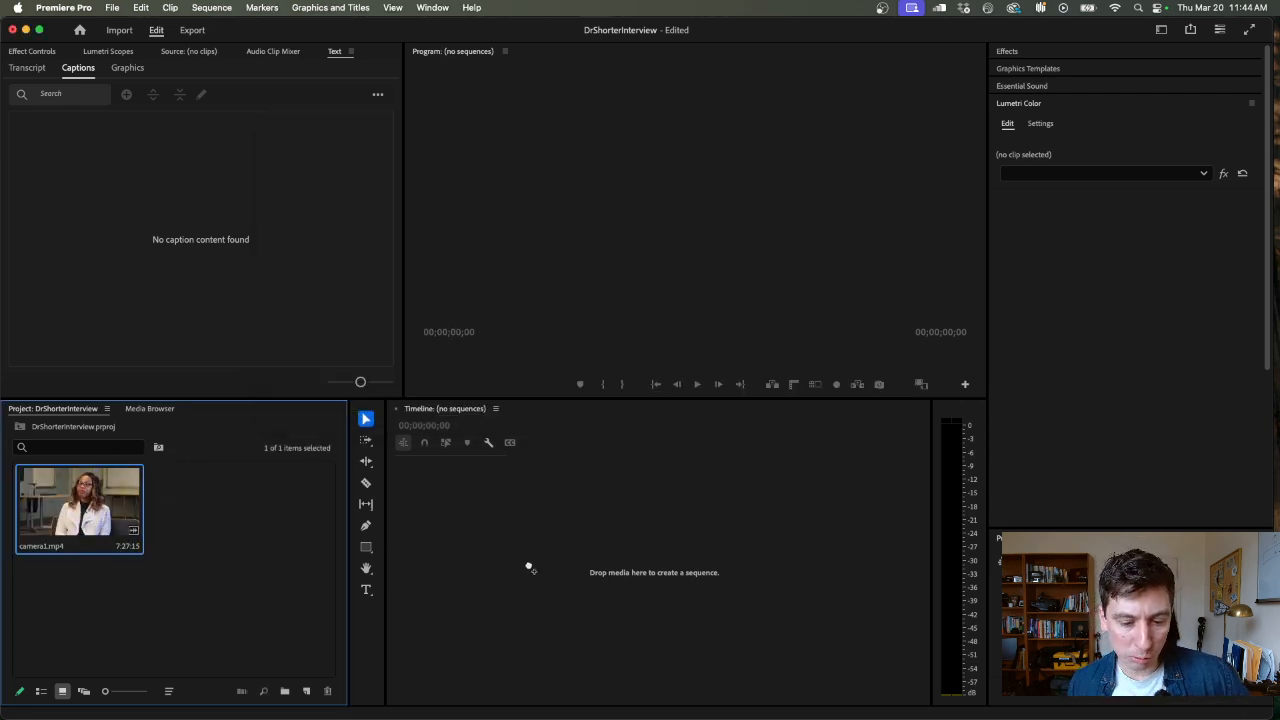
Create a timeline sequence from camera1.mp4 and display its Effect Controls in place of the captions view
{"action": "left_click_drag", "start_coordinate": [530, 568], "coordinate": [529, 566]}
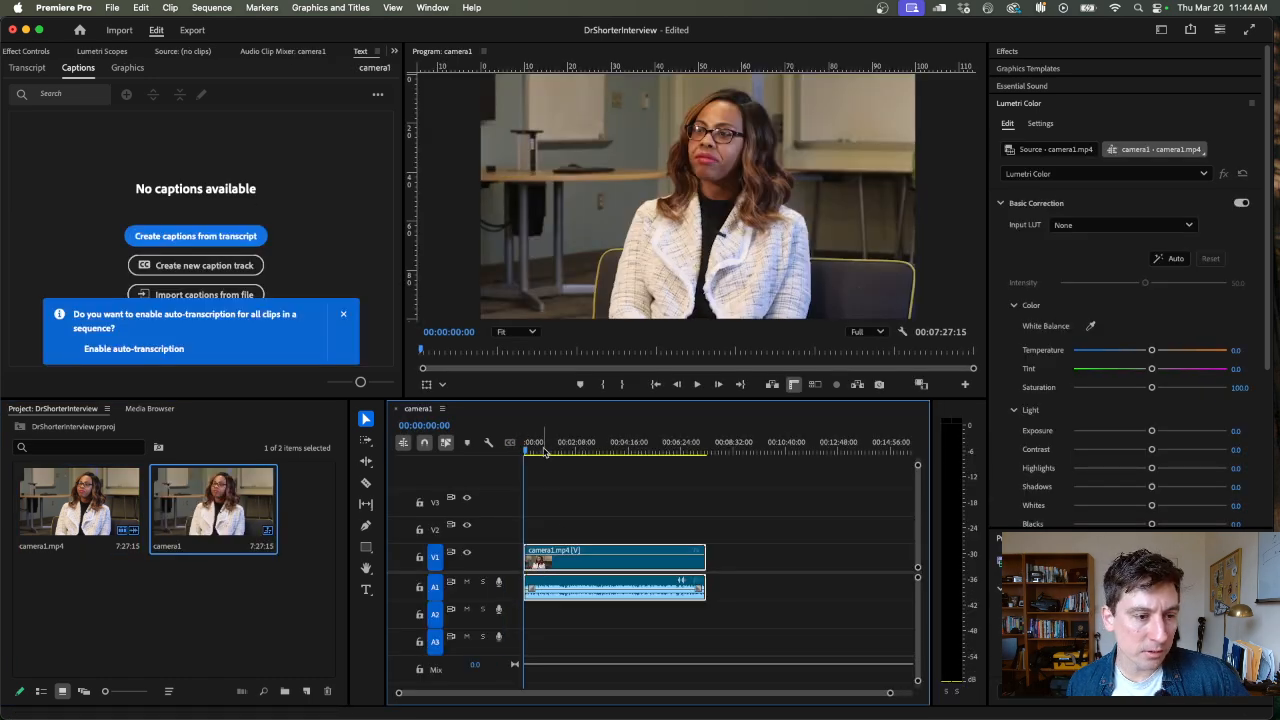
{"action": "left_click", "coordinate": [343, 314]}
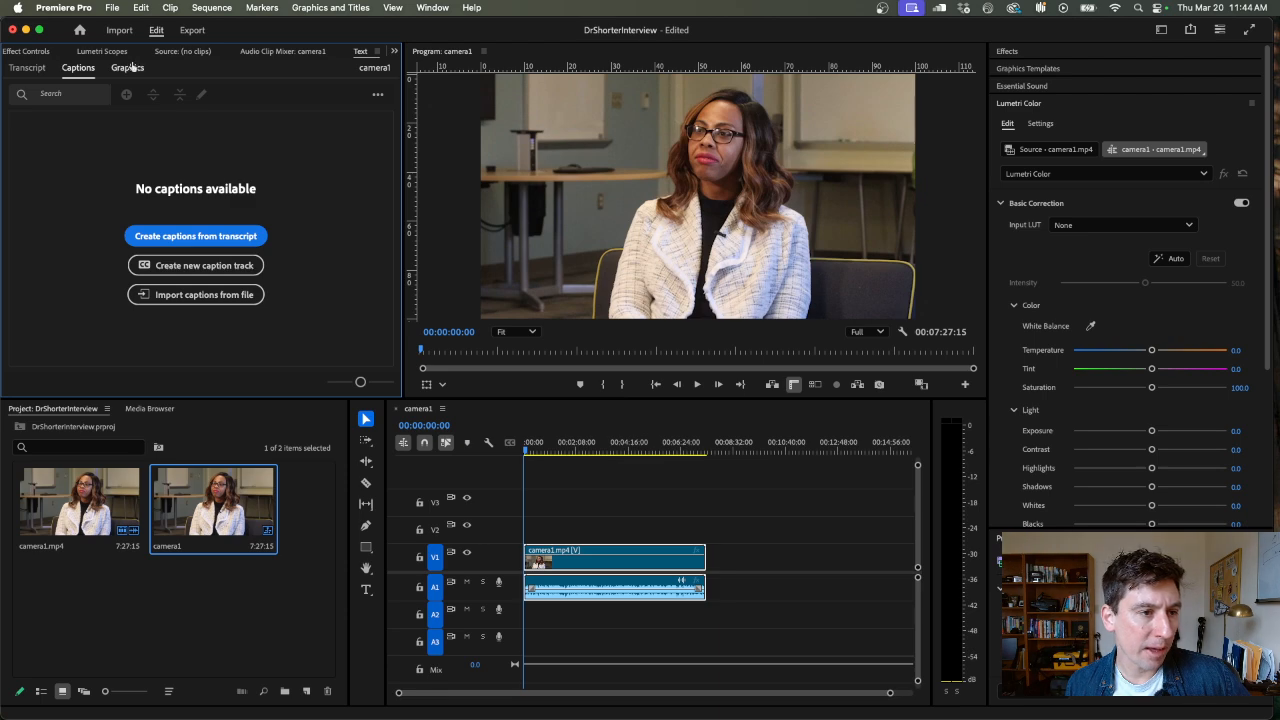
{"action": "left_click", "coordinate": [30, 51]}
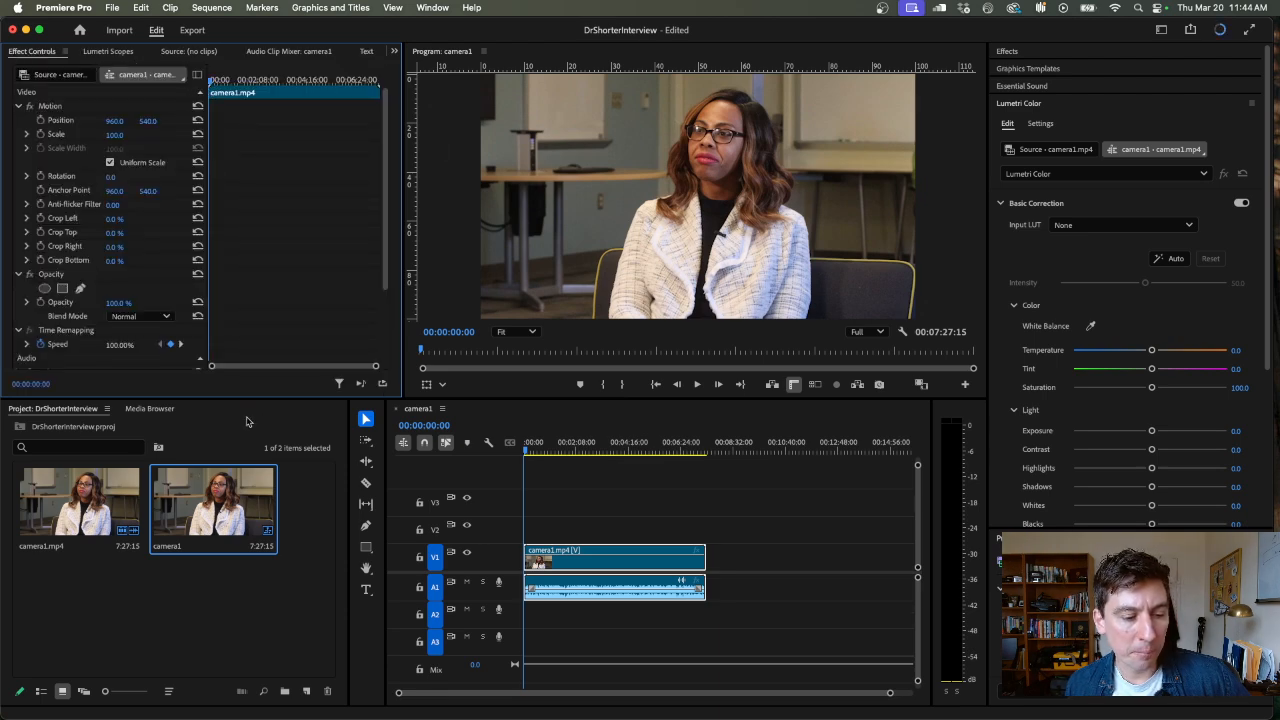
Scrub through and briefly play the opening part of the camera1 sequence to review the footage
{"action": "mouse_move", "coordinate": [560, 450]}
{"action": "left_mouse_down"}
{"action": "mouse_move", "coordinate": [580, 451]}
{"action": "mouse_move", "coordinate": [524, 451]}
{"action": "mouse_move", "coordinate": [617, 449]}
{"action": "mouse_move", "coordinate": [537, 449]}
{"action": "left_mouse_up"}
{"action": "key", "text": "space"}
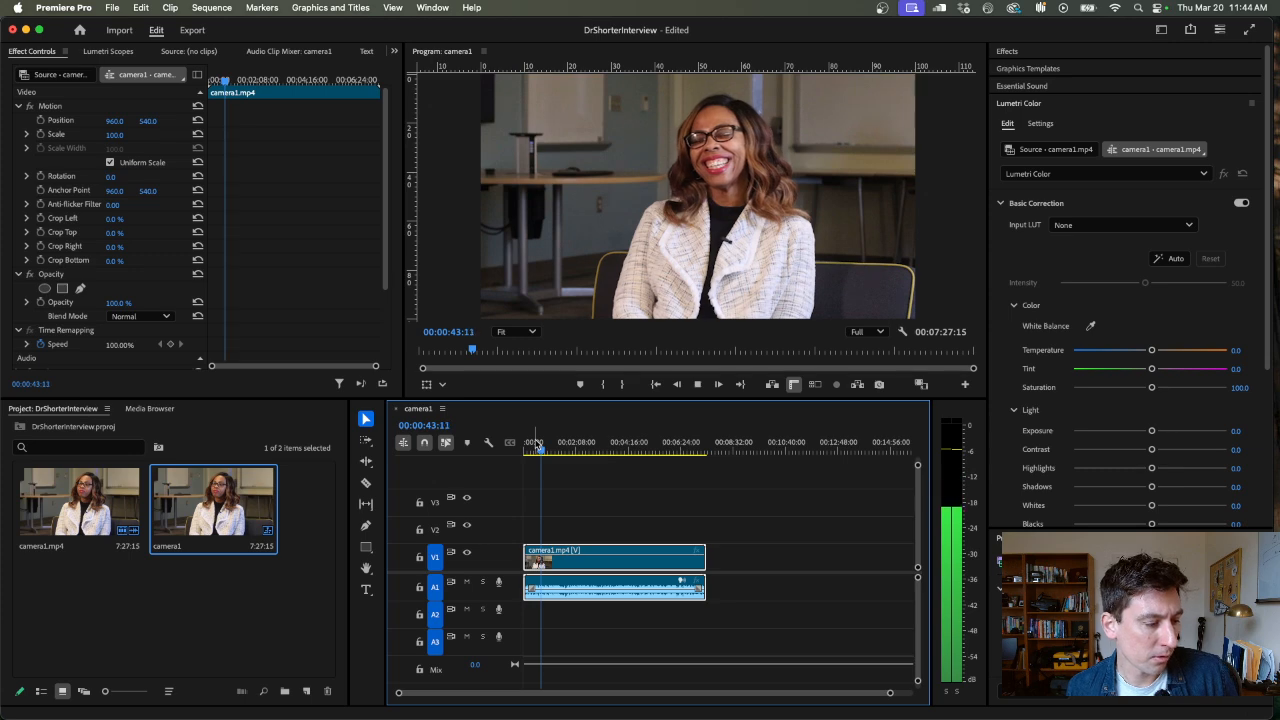
{"action": "key", "text": "space"}
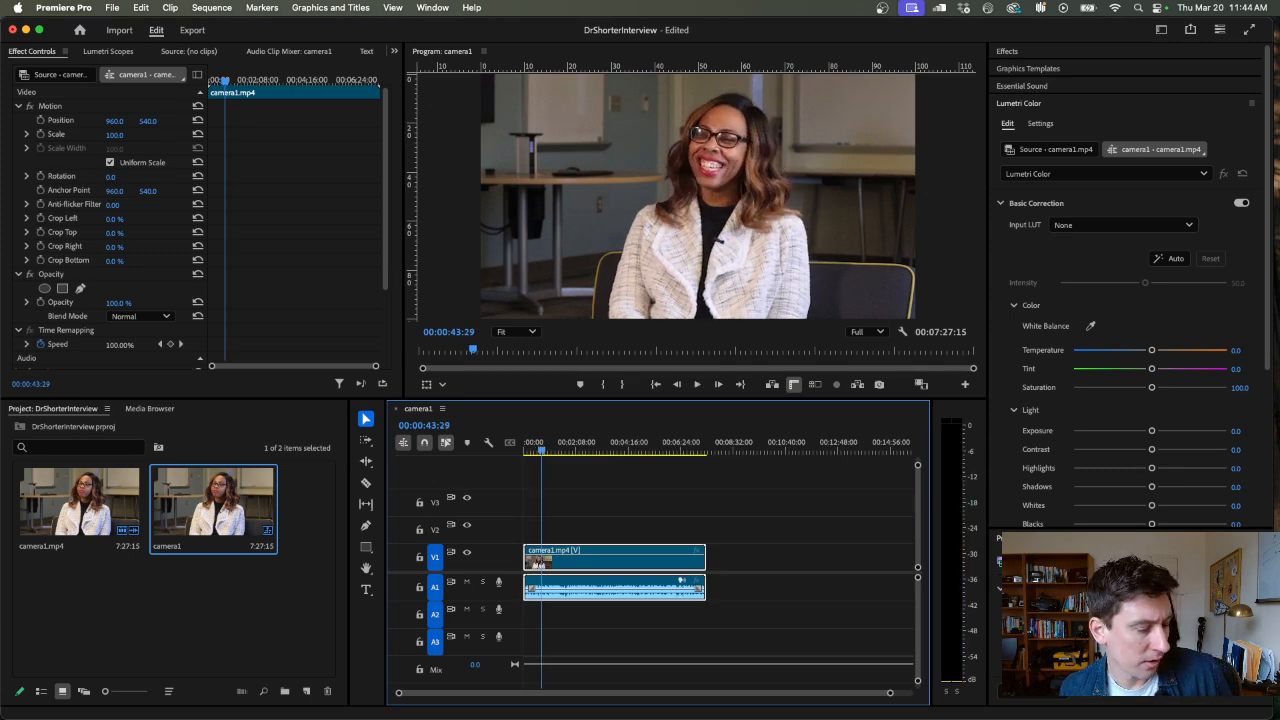
{"action": "left_click_drag", "start_coordinate": [536, 451], "coordinate": [530, 456]}
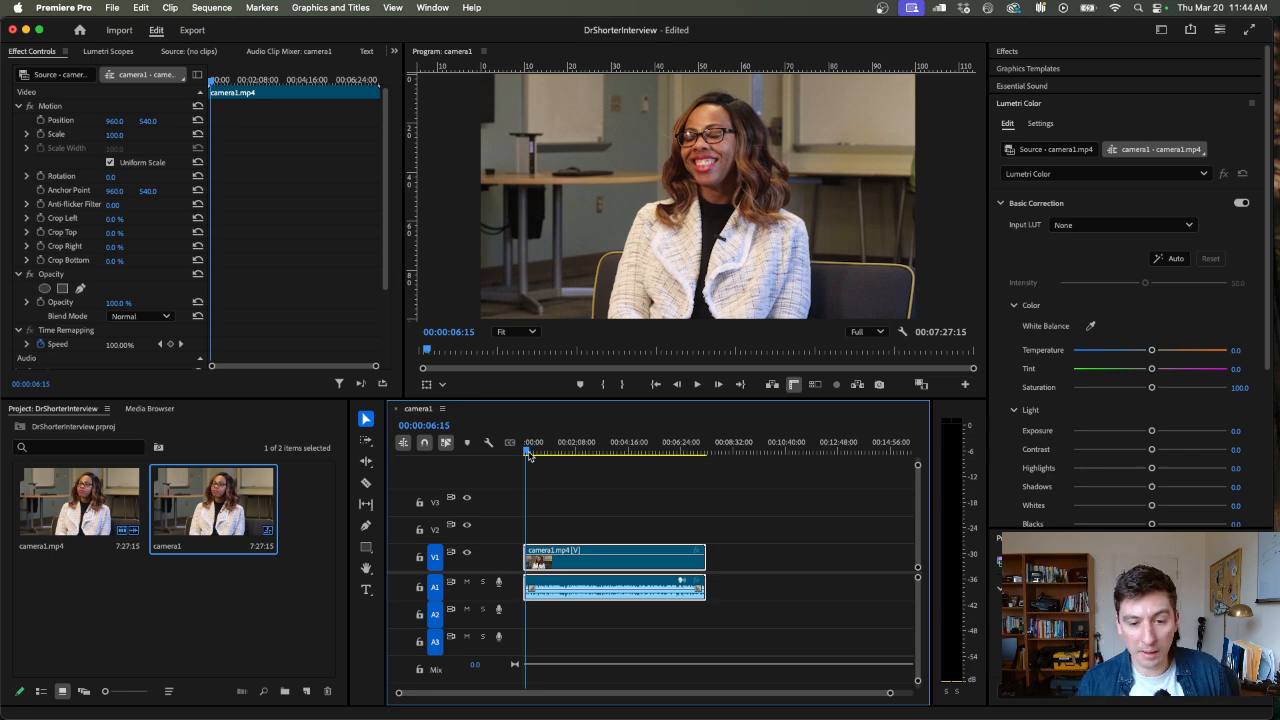
{"action": "left_click_drag", "start_coordinate": [548, 447], "coordinate": [533, 461]}
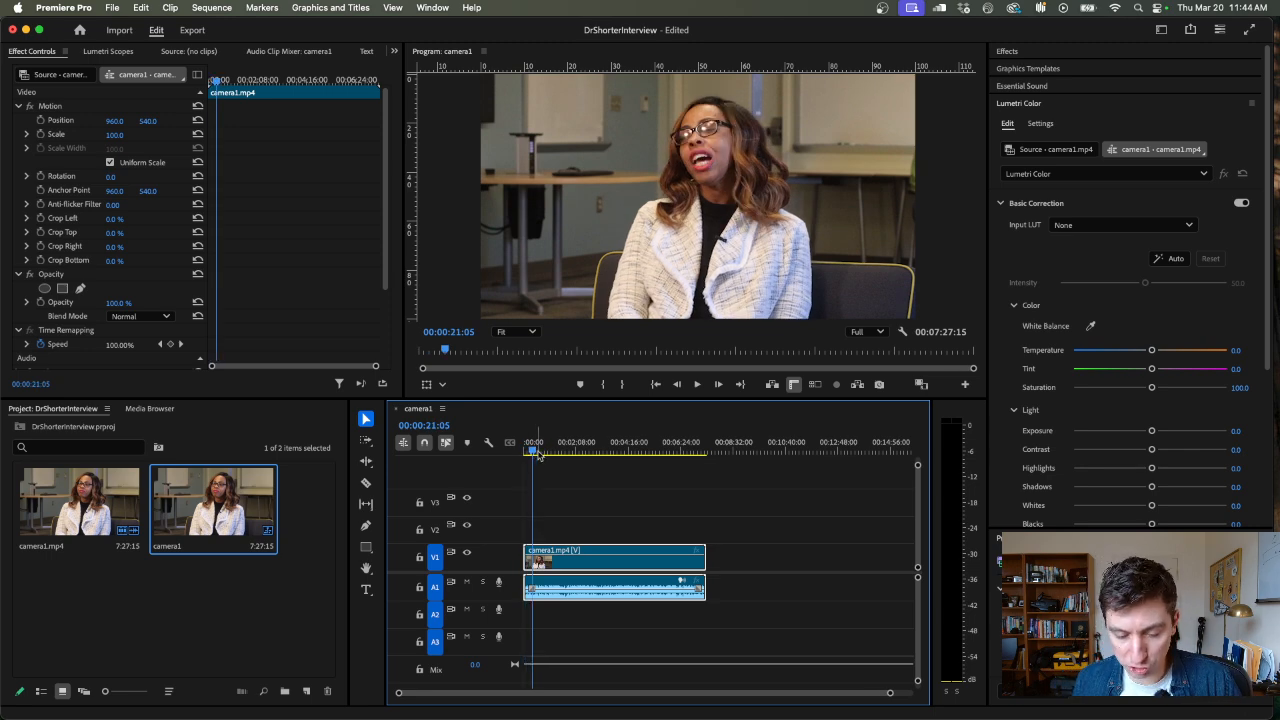
Inspect the camera1 sequence at different timeline magnifications, scrubbing to the clip's end and back near its start
{"action": "key", "text": "equal"}
{"action": "key", "text": "equal"}
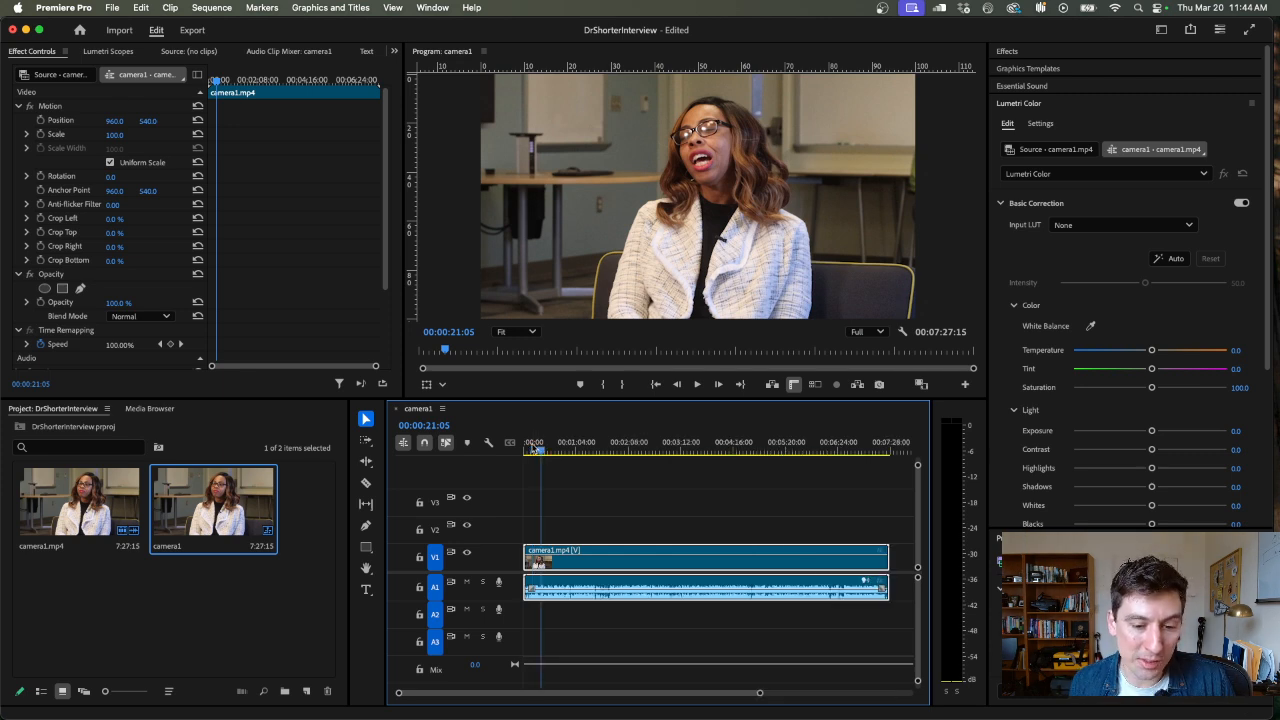
{"action": "key", "text": "minus"}
{"action": "key", "text": "minus"}
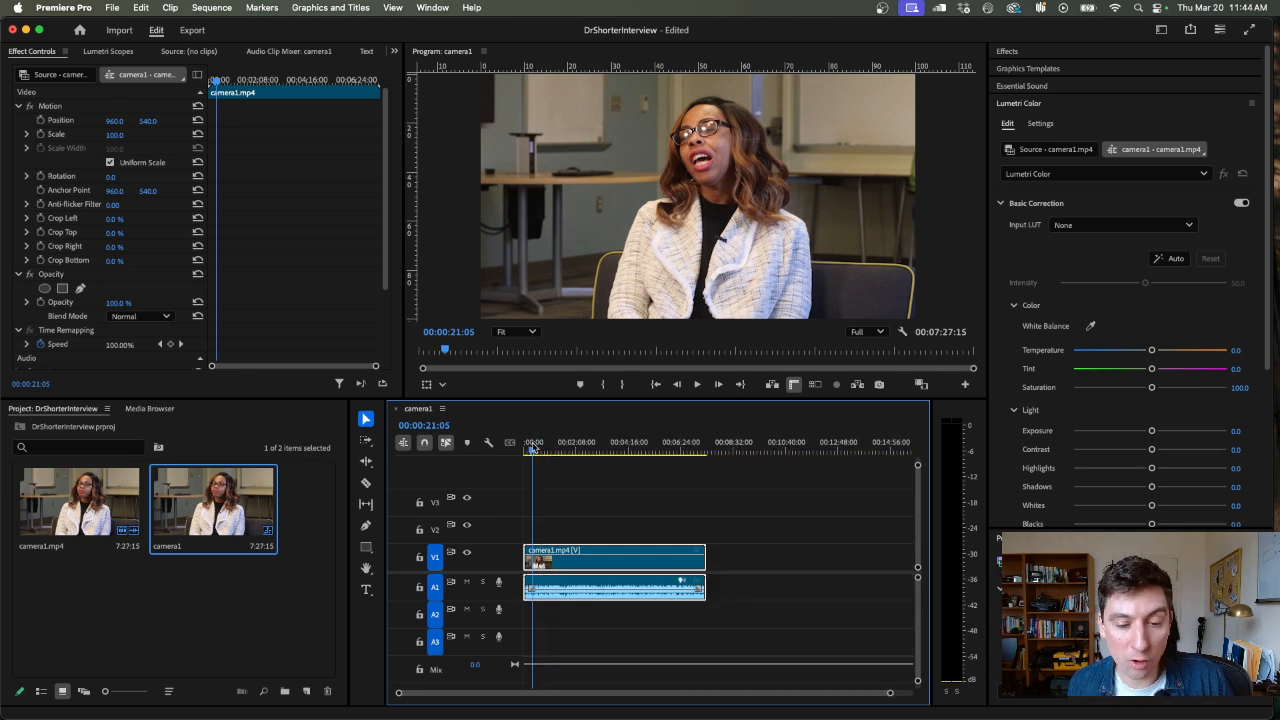
{"action": "left_click_drag", "start_coordinate": [533, 450], "coordinate": [708, 462]}
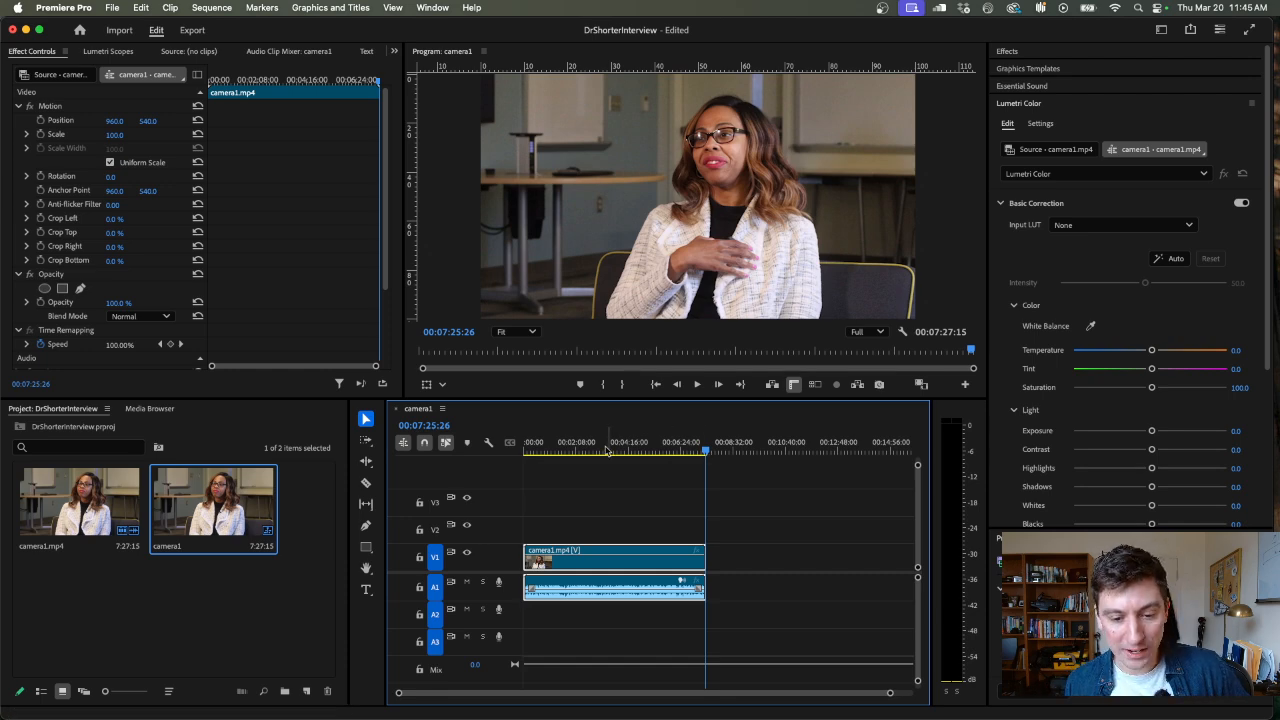
{"action": "left_click_drag", "start_coordinate": [575, 450], "coordinate": [538, 452]}
{"action": "key", "text": "="}
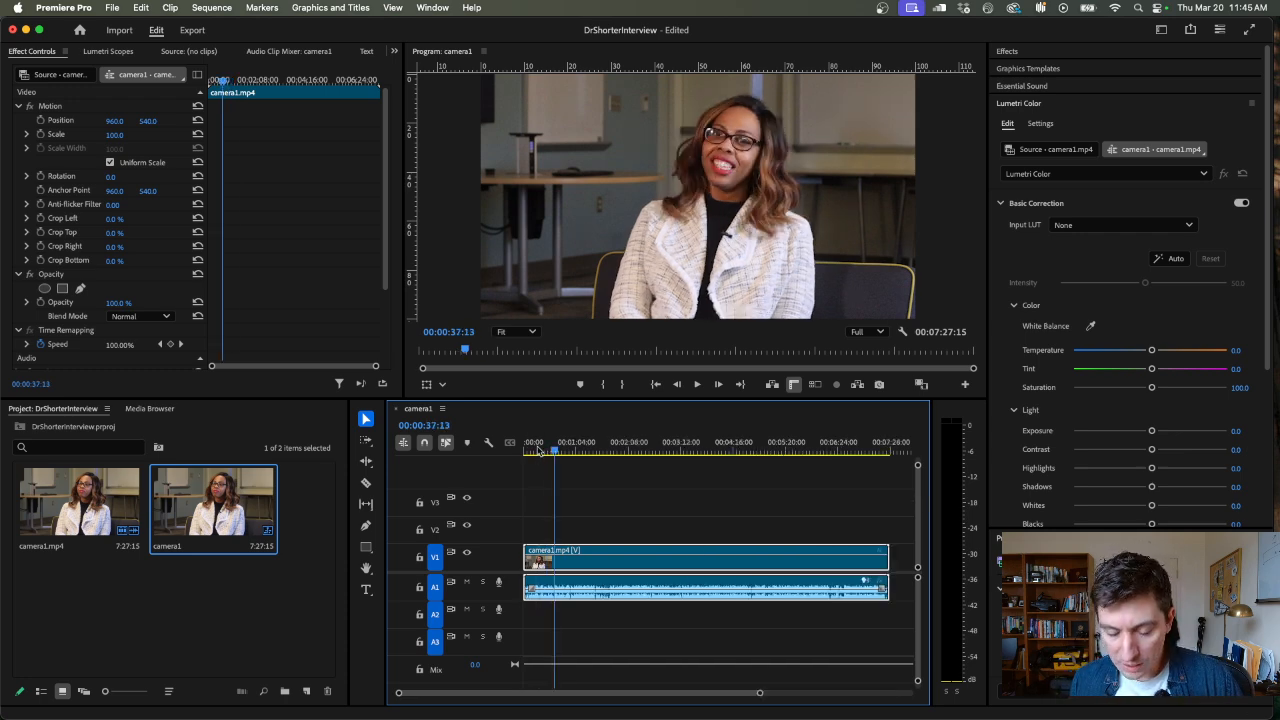
Play and scrub through the first minute or so of the camera1 sequence to find where the usable interview footage begins
{"action": "left_click", "coordinate": [531, 453]}
{"action": "key", "text": "space"}
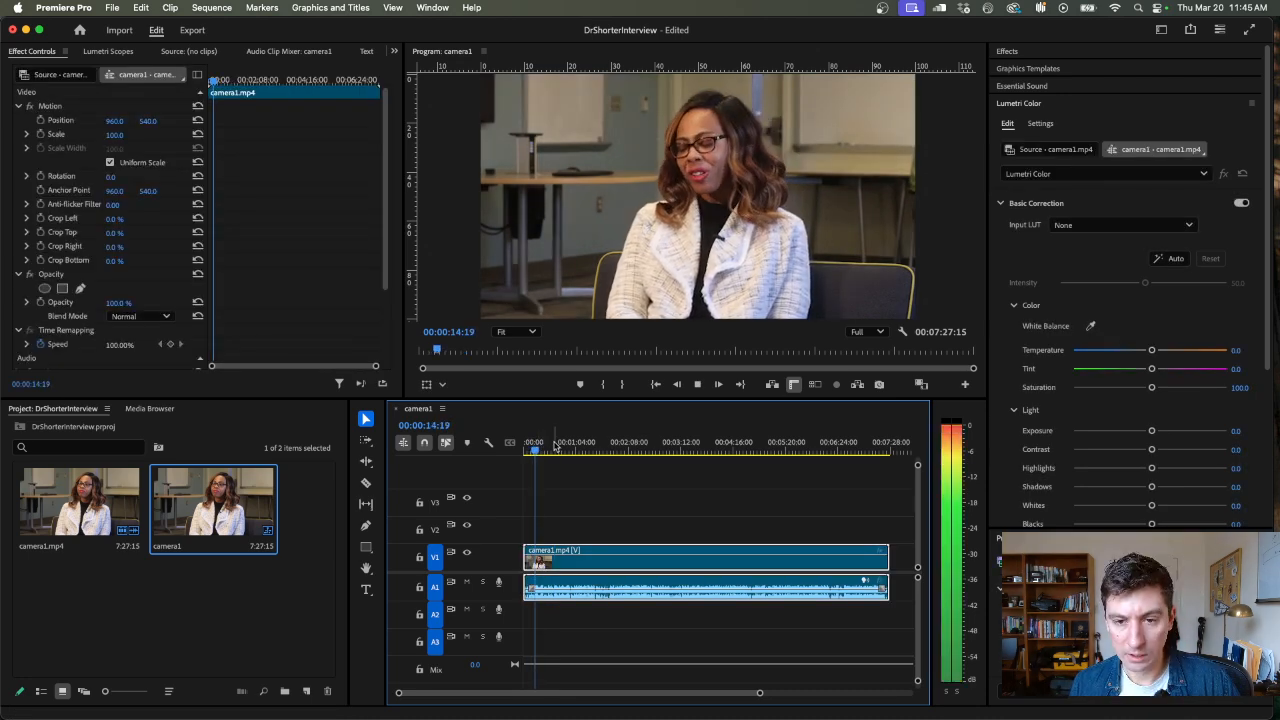
{"action": "key", "text": "space"}
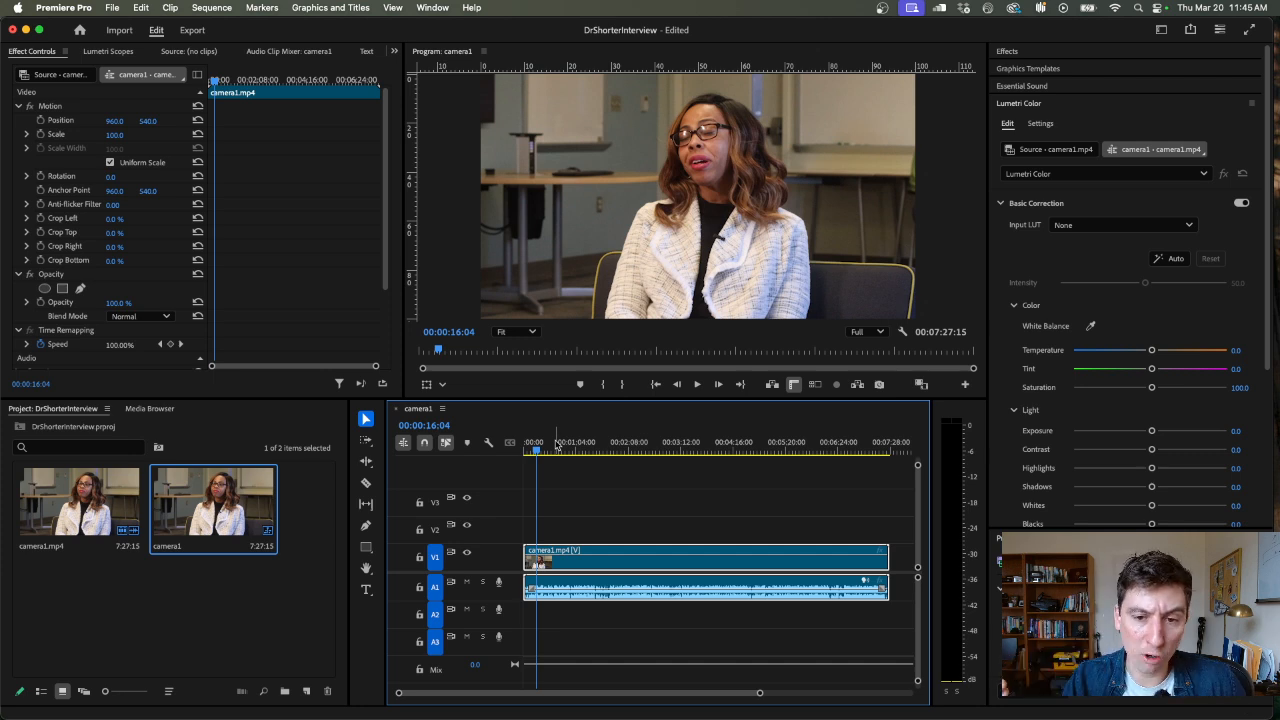
{"action": "key", "text": "space"}
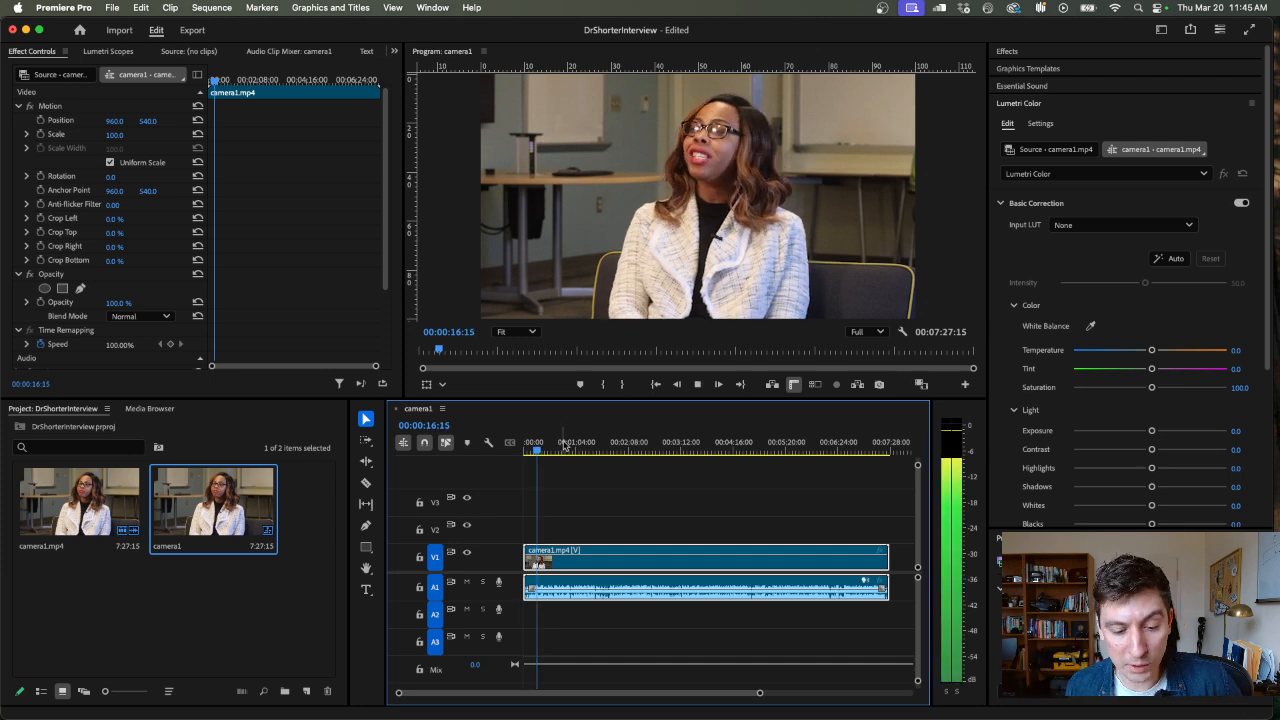
{"action": "left_click", "coordinate": [566, 445]}
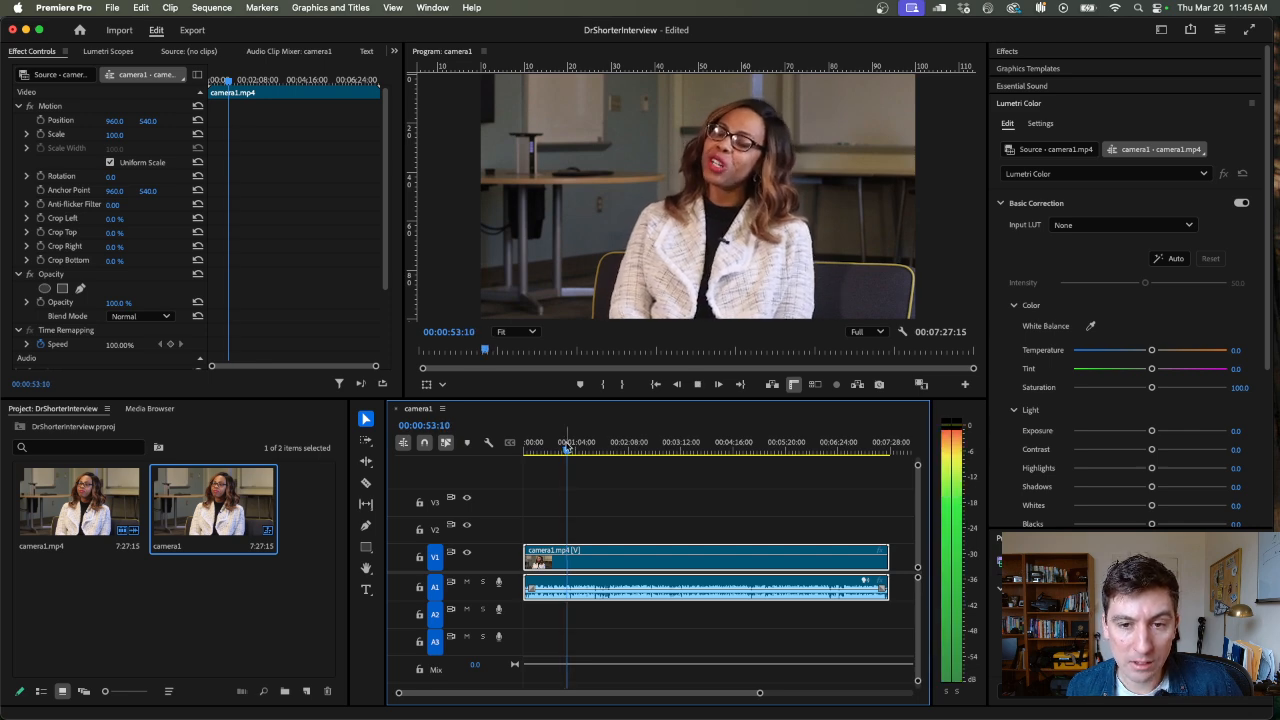
{"action": "left_click", "coordinate": [562, 449]}
{"action": "left_click_drag", "start_coordinate": [562, 449], "coordinate": [560, 451]}
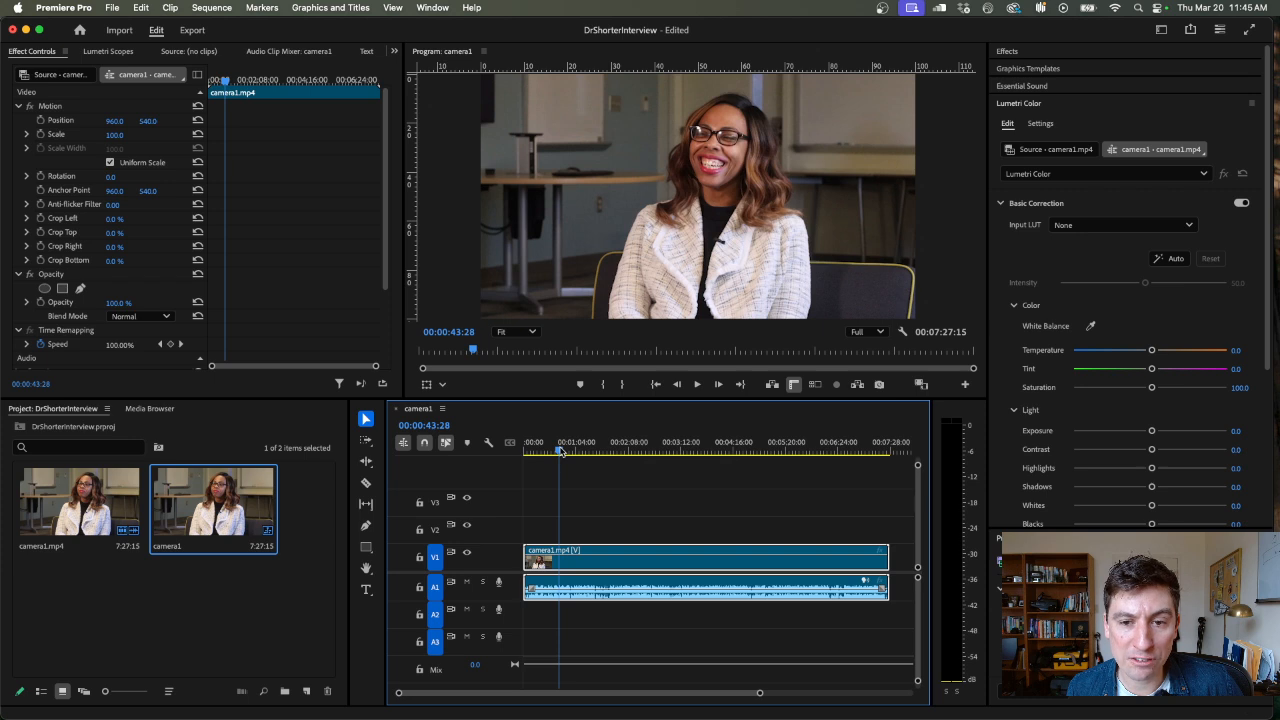
{"action": "key", "text": "space"}
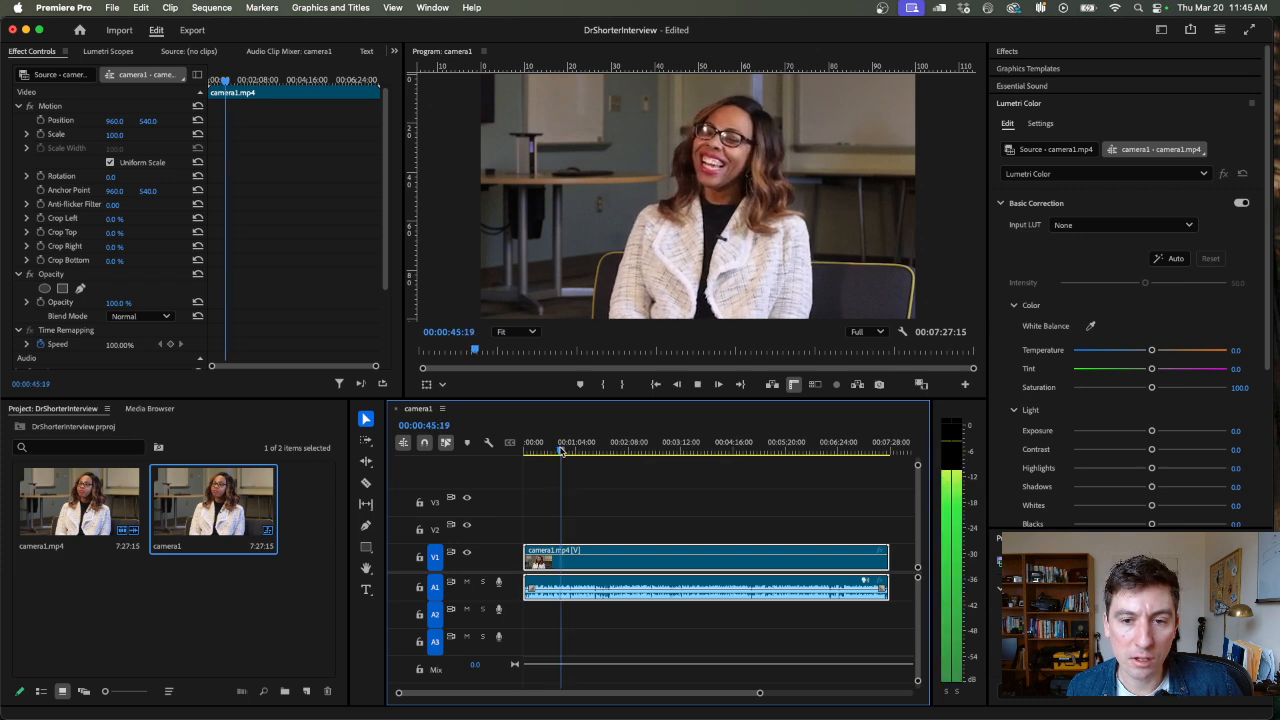
{"action": "left_click_drag", "start_coordinate": [561, 450], "coordinate": [577, 449]}
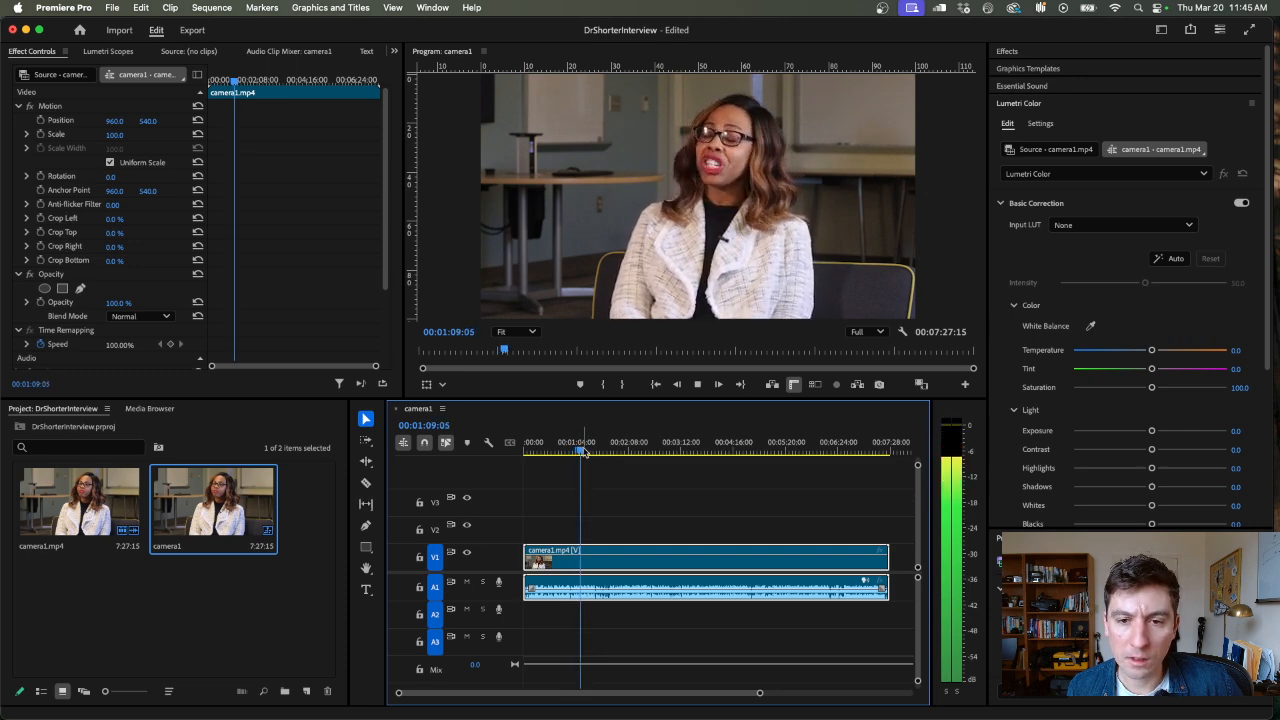
{"action": "left_click", "coordinate": [582, 451]}
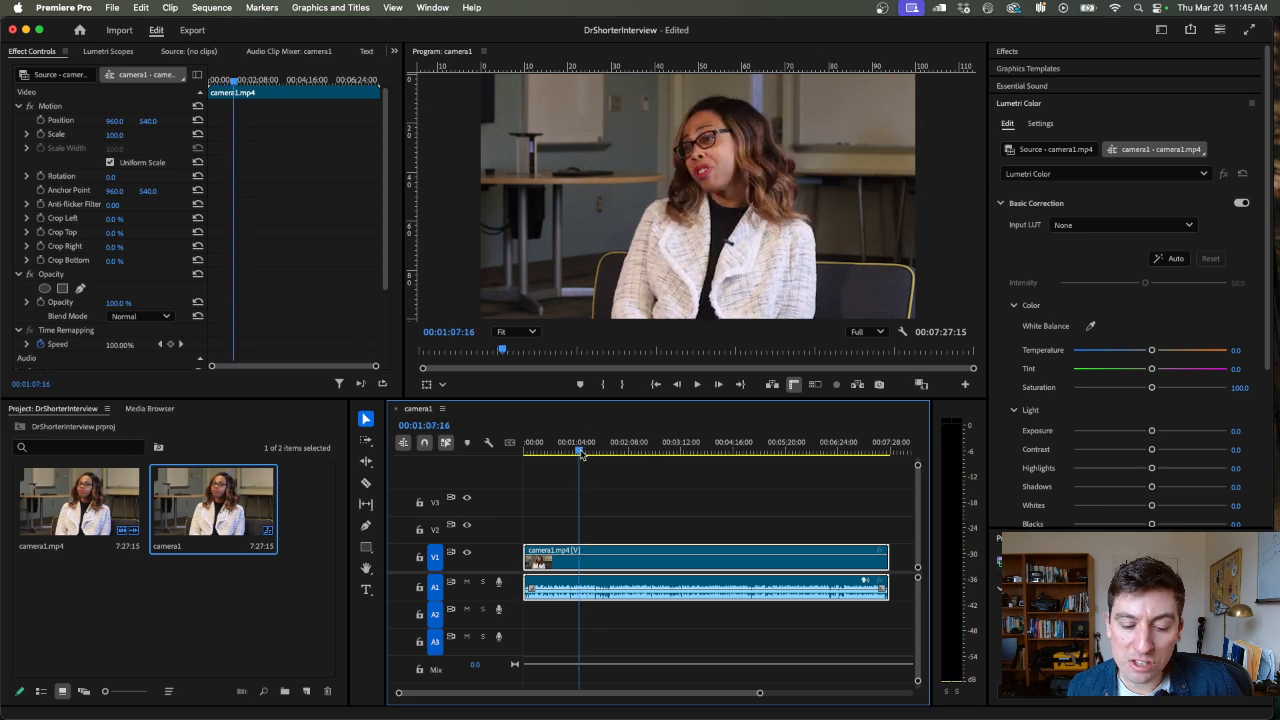
{"action": "key", "text": "space"}
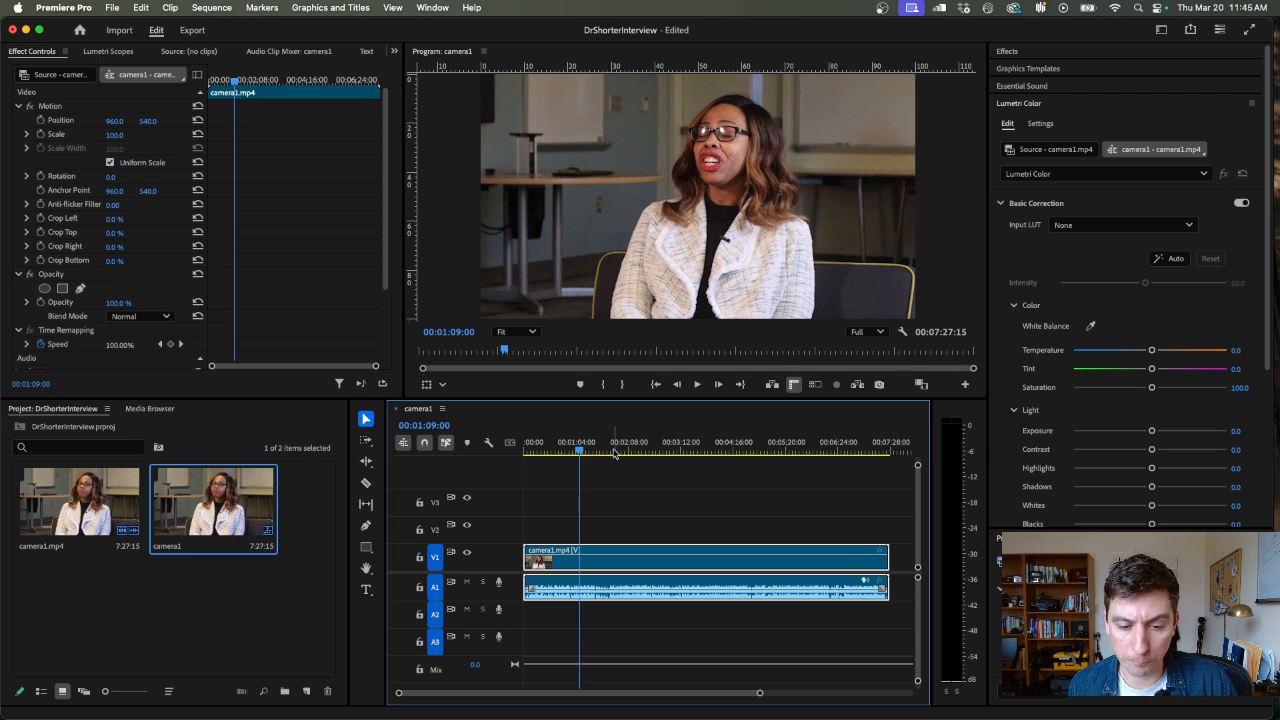
Examine the stretch around 00:01:08 at closer timeline magnification, replaying it to pinpoint the start of the answer
{"action": "key", "text": "equal"}
{"action": "key", "text": "equal"}
{"action": "key", "text": "equal"}
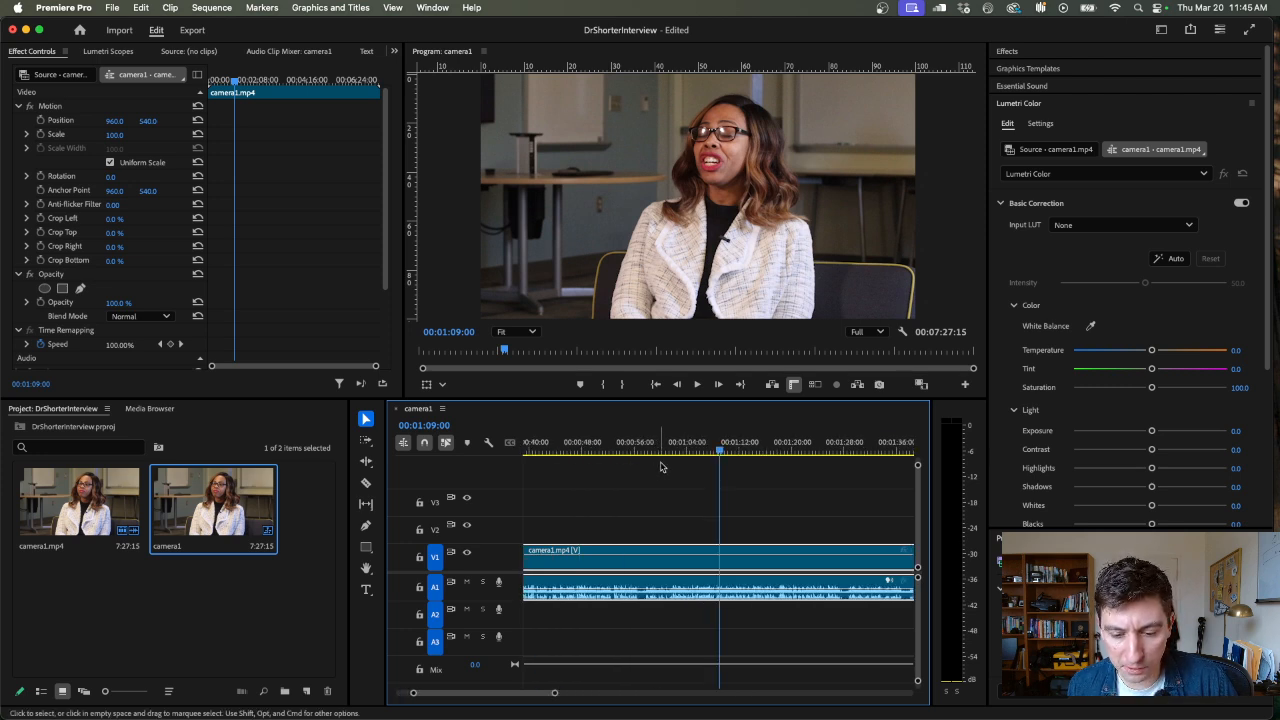
{"action": "left_click_drag", "start_coordinate": [718, 451], "coordinate": [683, 454]}
{"action": "key", "text": "space"}
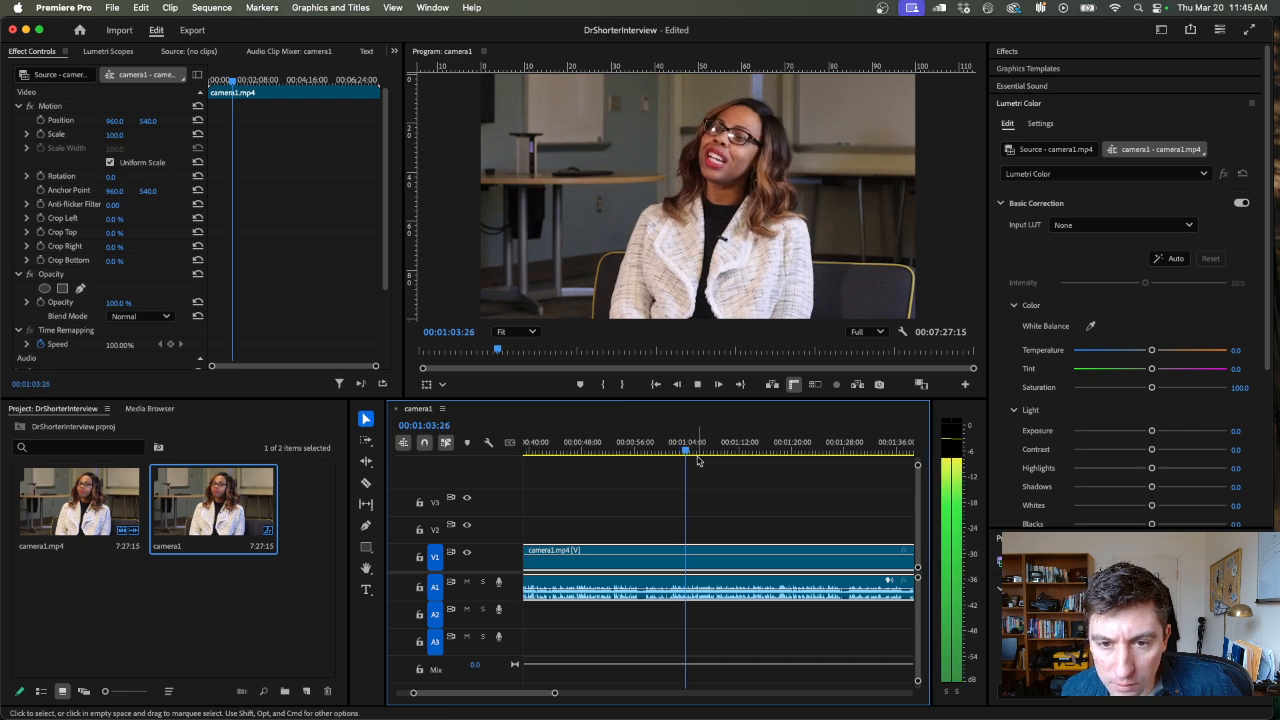
{"action": "left_click", "coordinate": [719, 461]}
{"action": "left_click", "coordinate": [711, 452]}
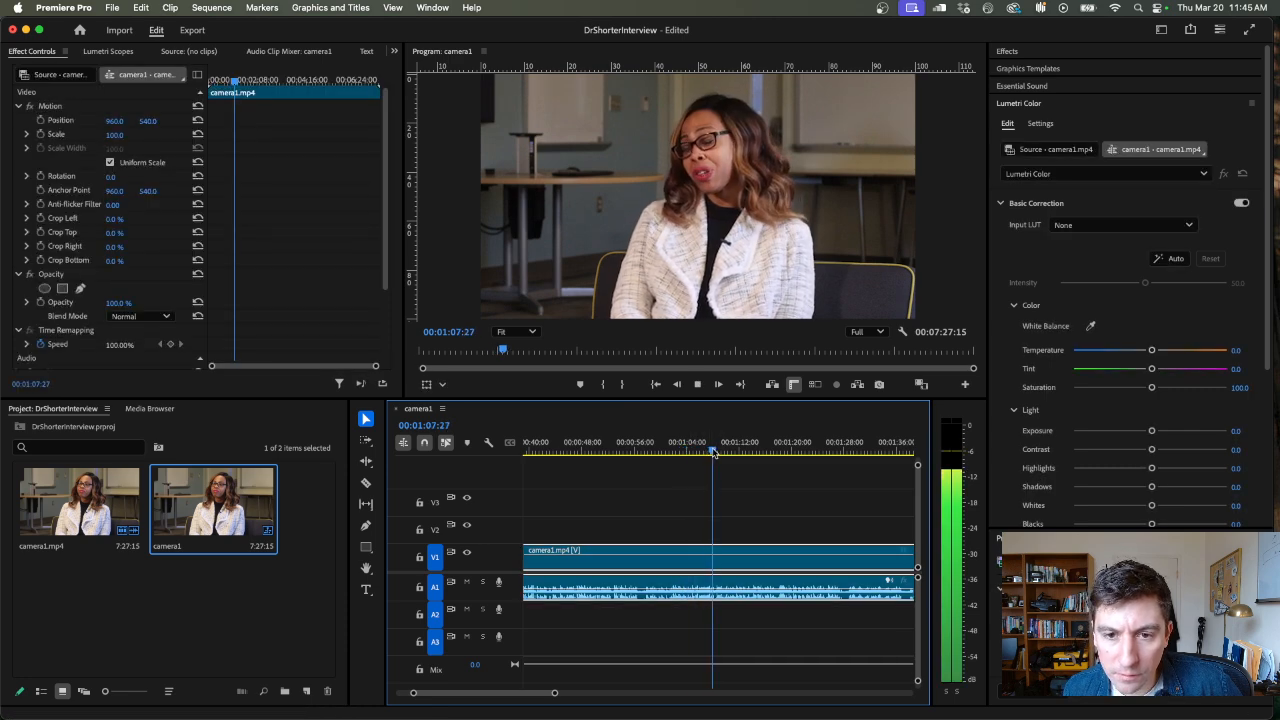
{"action": "left_click_drag", "start_coordinate": [716, 453], "coordinate": [716, 455]}
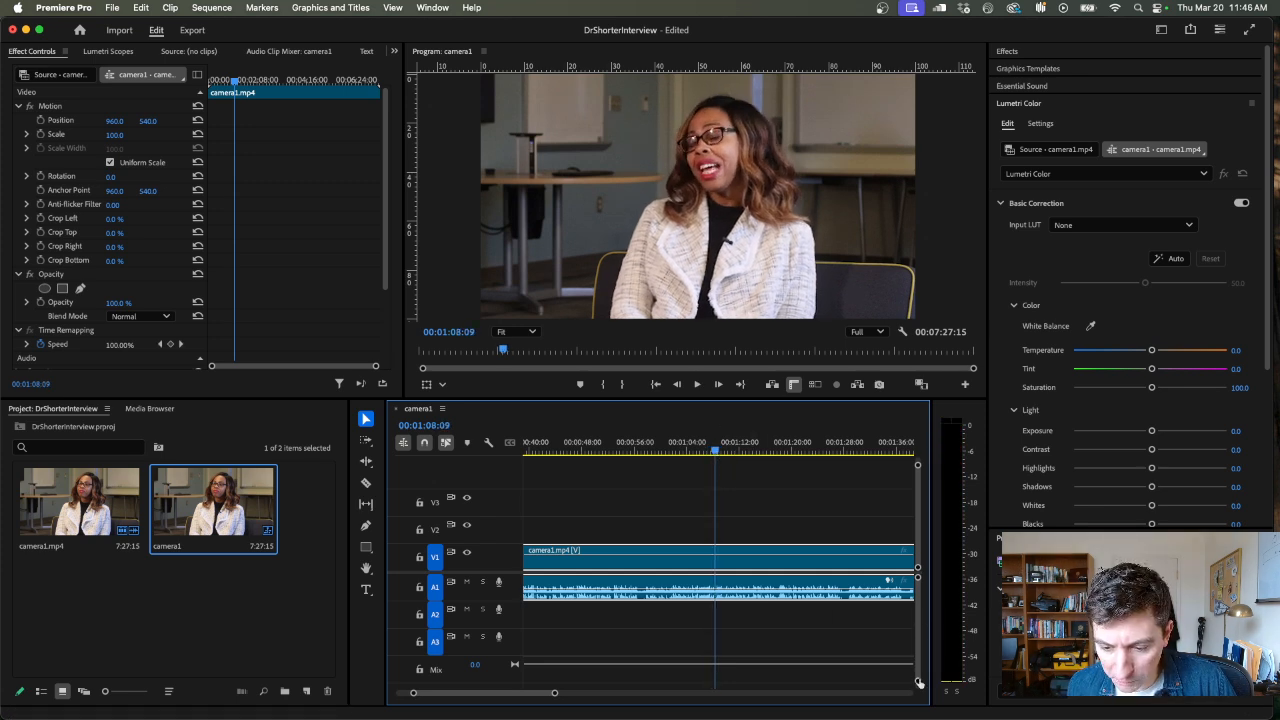
Enlarge the audio tracks' height in the timeline so the Audio 1 waveform is clearly readable
{"action": "left_click_drag", "start_coordinate": [919, 683], "coordinate": [919, 670]}
{"action": "key", "text": "equal"}
{"action": "key", "text": "equal"}
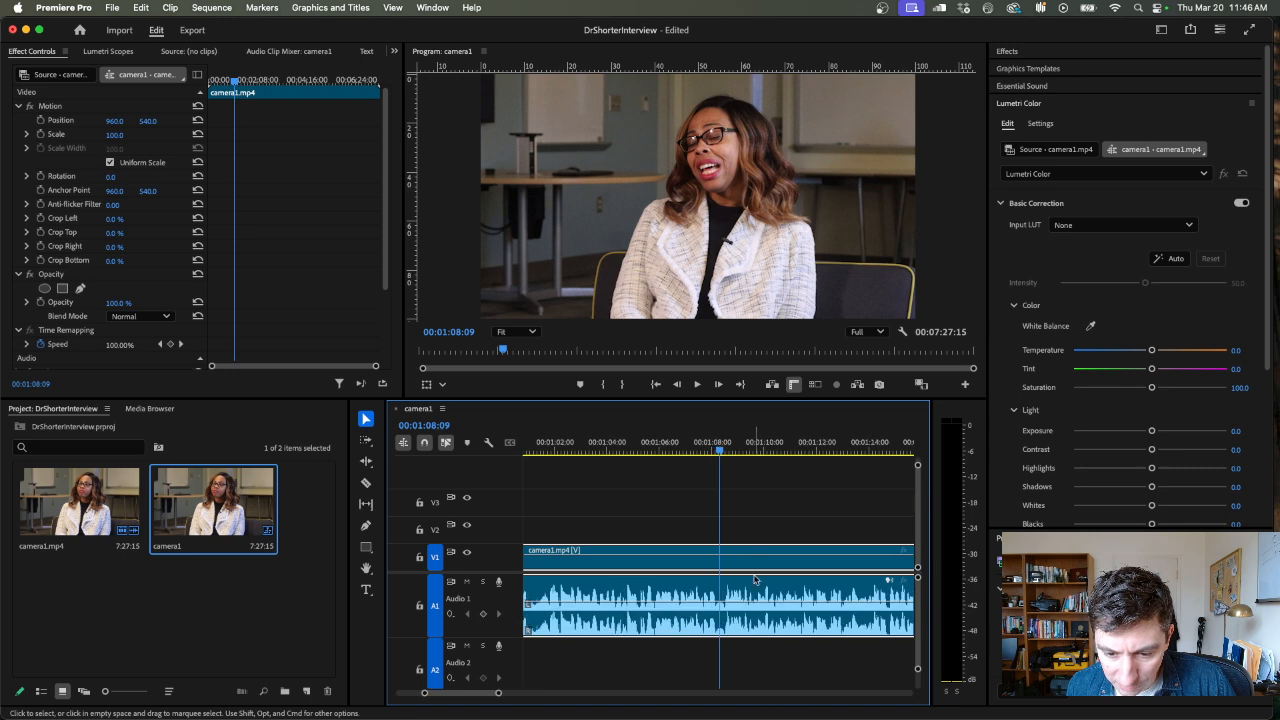
{"action": "key", "text": "minus"}
{"action": "key", "text": "minus"}
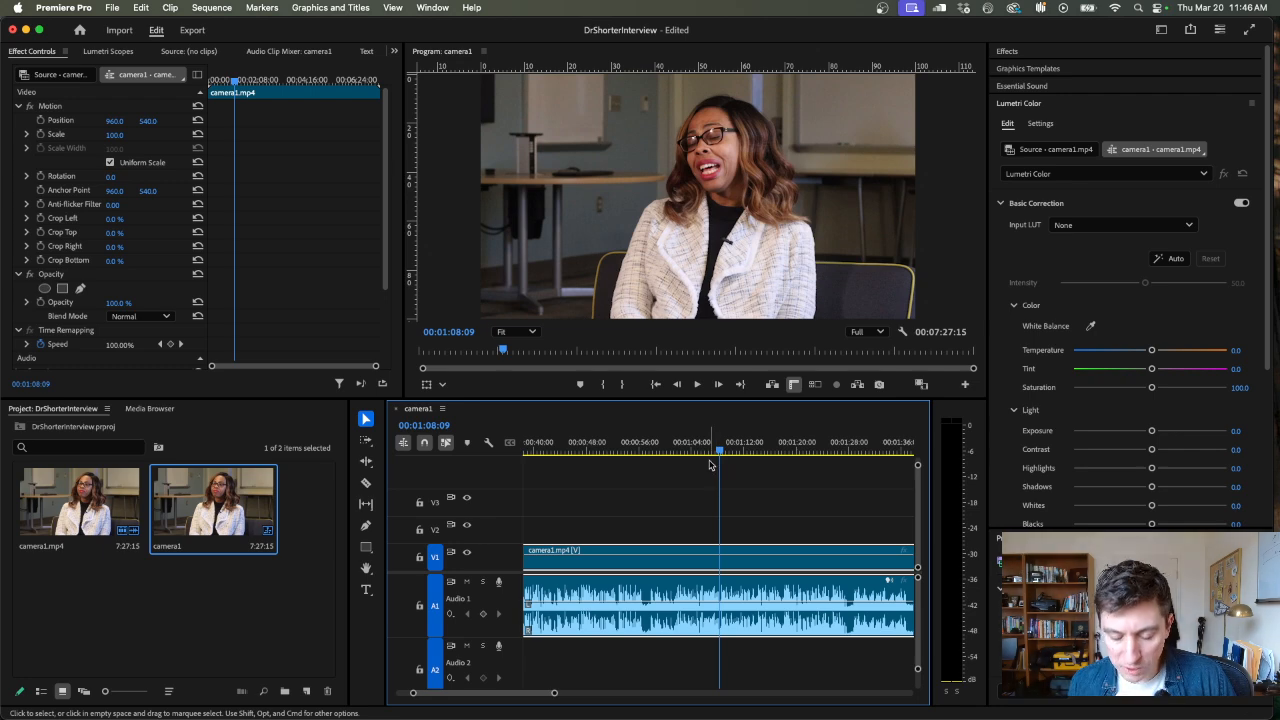
Try trimming the start of the camera1.mp4 clip to the playhead at 00:01:08:09, and undo the trim
{"action": "key", "text": "minus"}
{"action": "key", "text": "minus"}
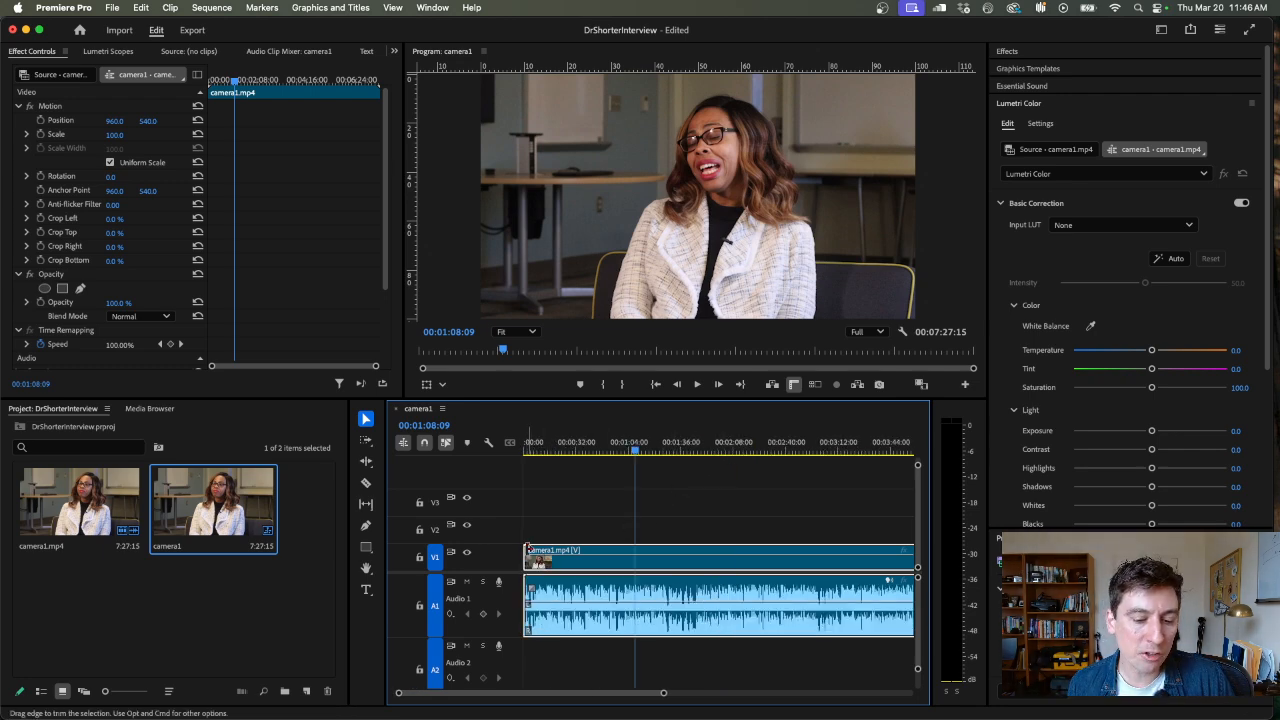
{"action": "left_click_drag", "start_coordinate": [527, 550], "coordinate": [640, 550]}
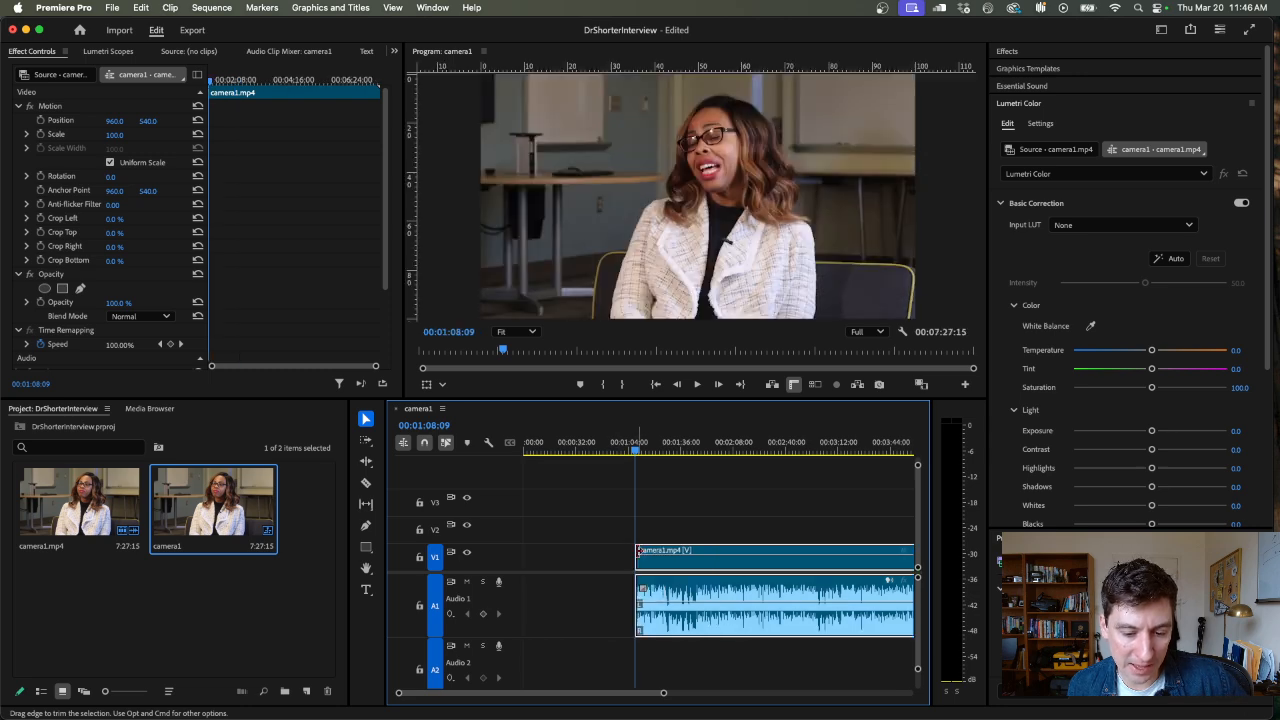
{"action": "key", "text": "super+z"}
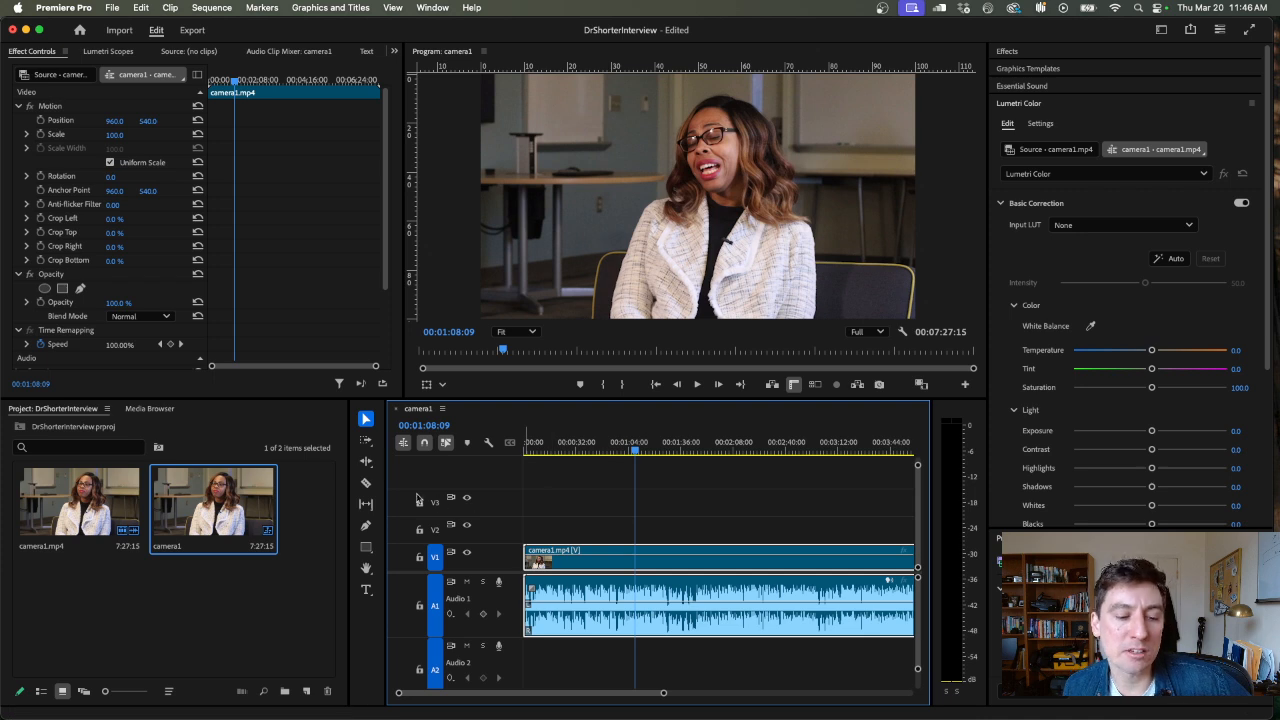
Split the camera1.mp4 clip with the Razor tool at 00:01:08:15, locating the cut point by its waveform and playback
{"action": "left_click", "coordinate": [366, 484]}
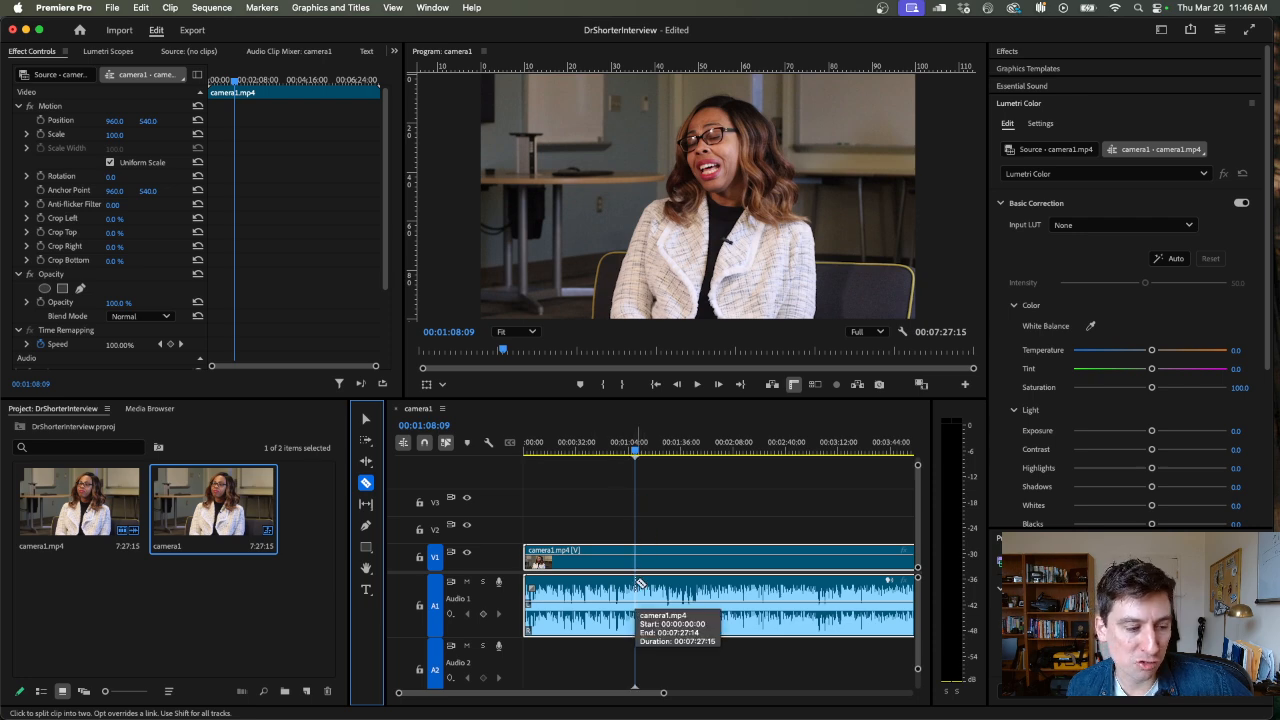
{"action": "key", "text": "="}
{"action": "key", "text": "="}
{"action": "key", "text": "="}
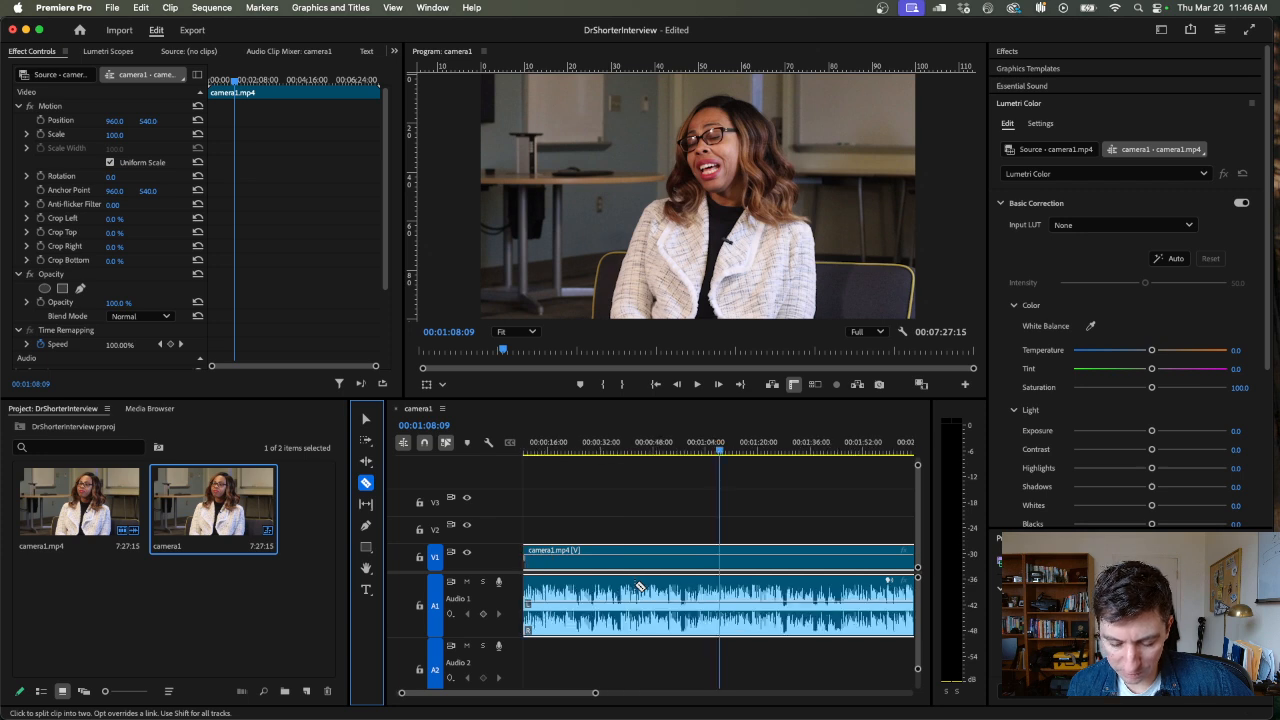
{"action": "left_click", "coordinate": [726, 452]}
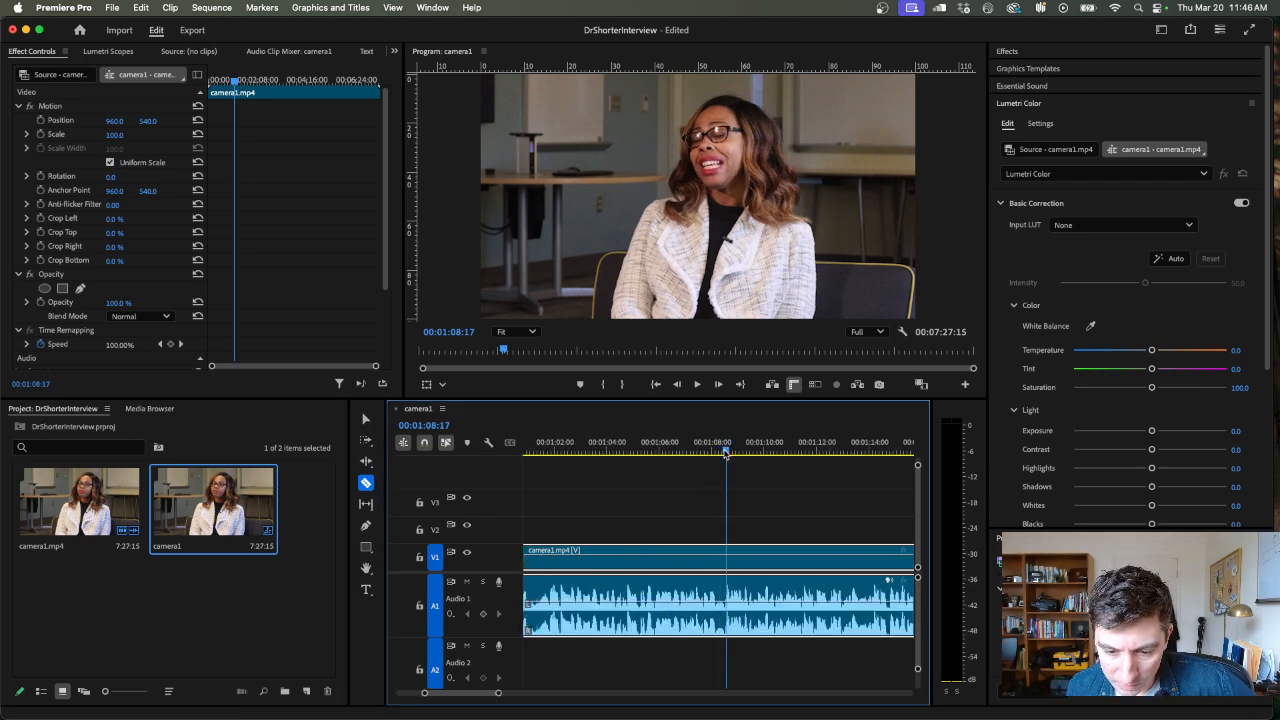
{"action": "left_click", "coordinate": [720, 455]}
{"action": "left_click", "coordinate": [717, 455]}
{"action": "key", "text": "space"}
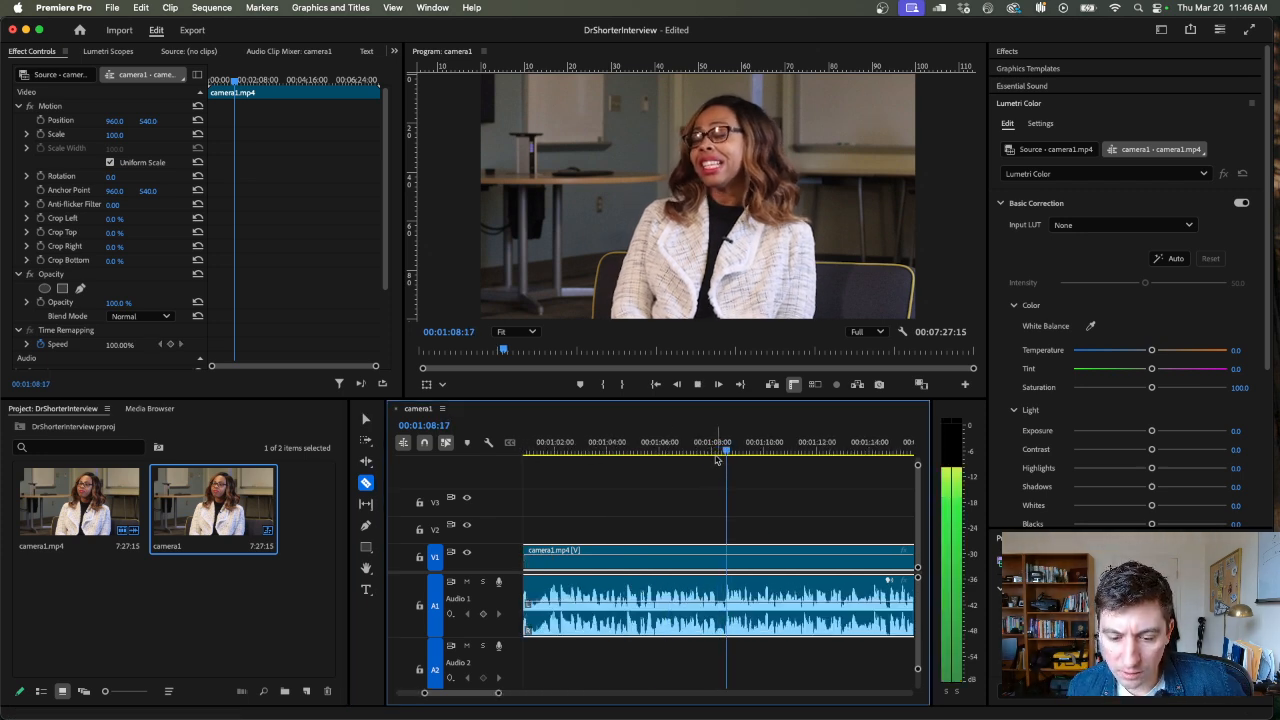
{"action": "left_click", "coordinate": [724, 455]}
{"action": "left_click", "coordinate": [725, 456]}
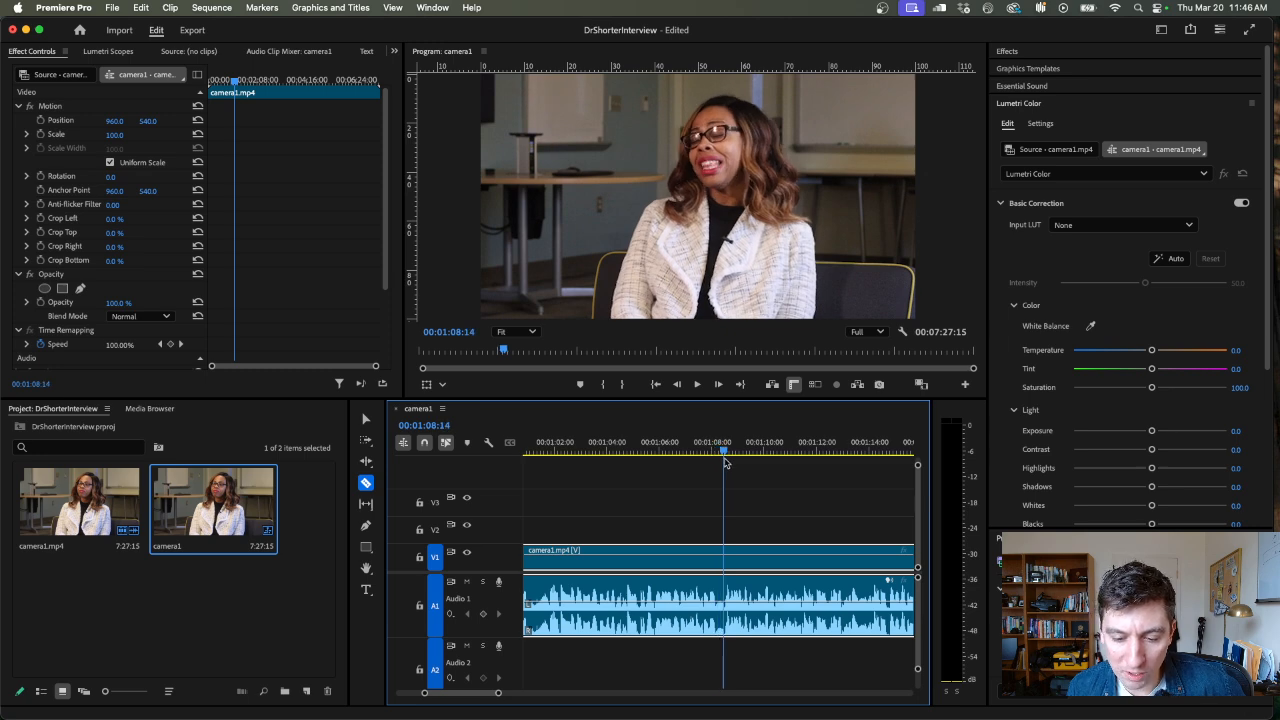
{"action": "left_click", "coordinate": [726, 600]}
Delete the camera1.mp4 segment before the 00:01:08:15 cut using the Selection tool, leaving its gap in place
{"action": "key", "text": "minus"}
{"action": "key", "text": "minus"}
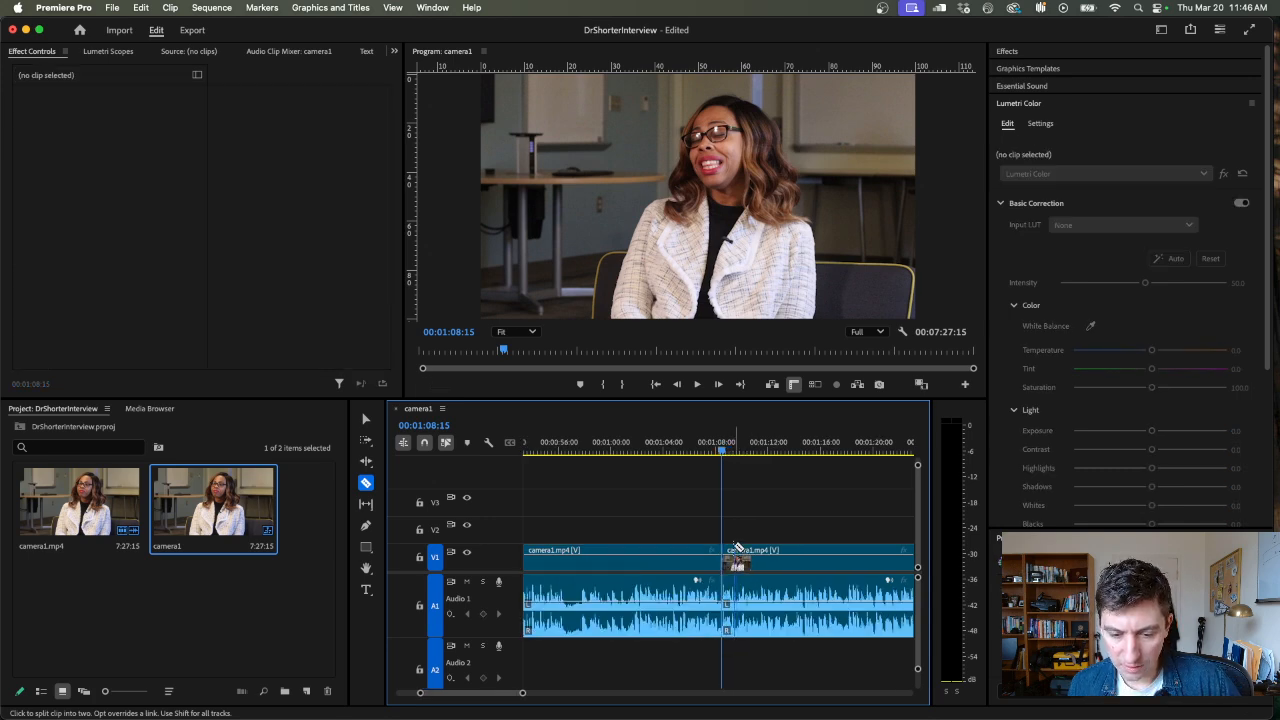
{"action": "key", "text": "v"}
{"action": "left_click", "coordinate": [632, 560]}
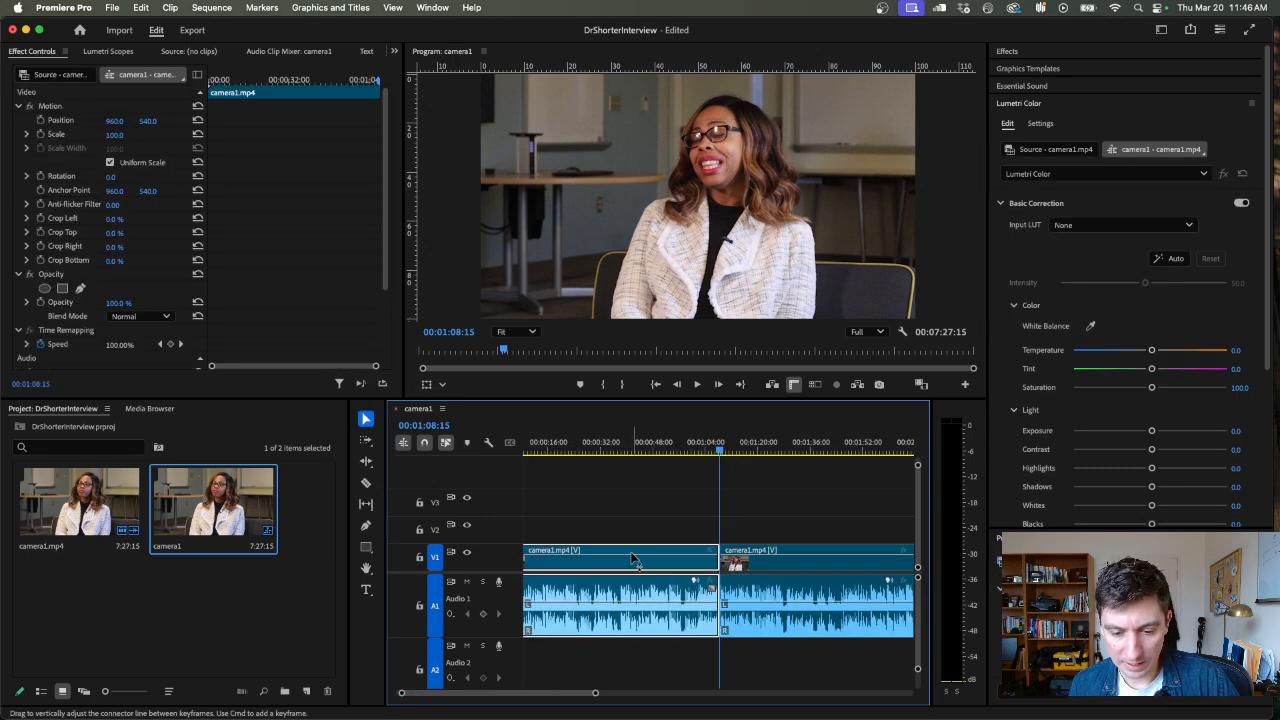
{"action": "key", "text": "Delete"}
Play the opening of the remaining camera1.mp4 clip to check its new start, and select everything in the sequence
{"action": "key", "text": "space"}
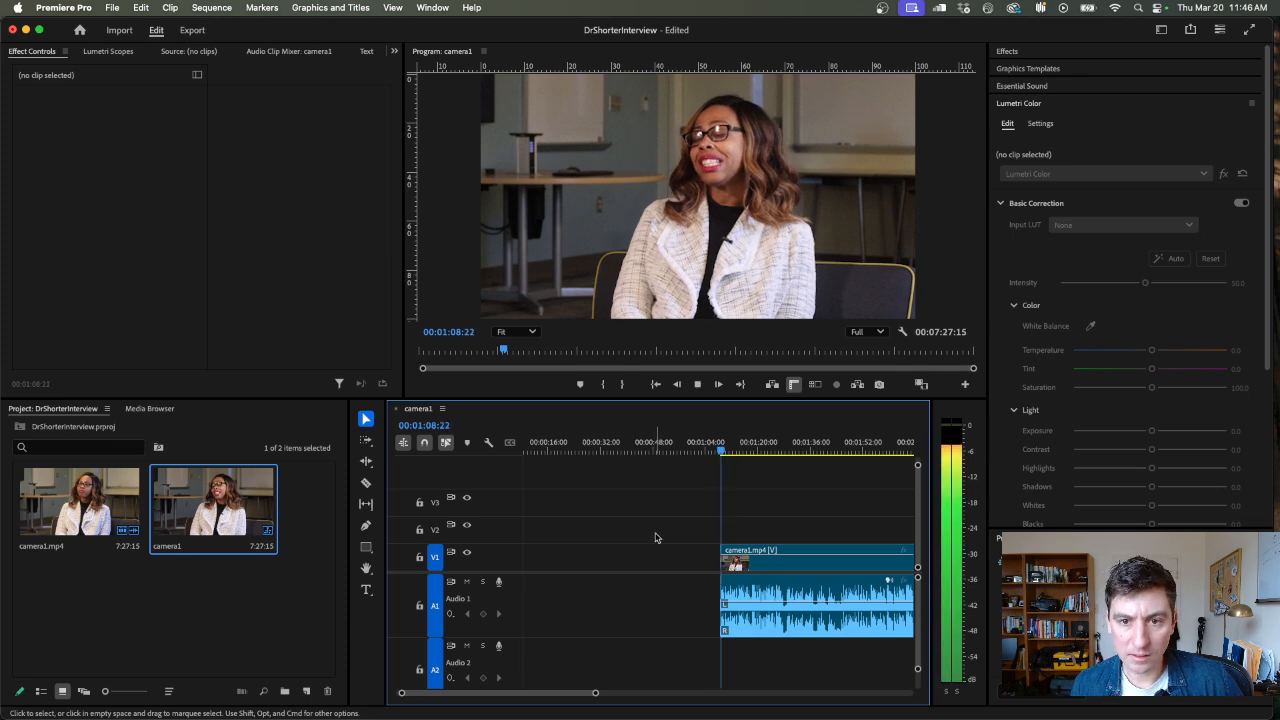
{"action": "key", "text": "minus"}
{"action": "key", "text": "minus"}
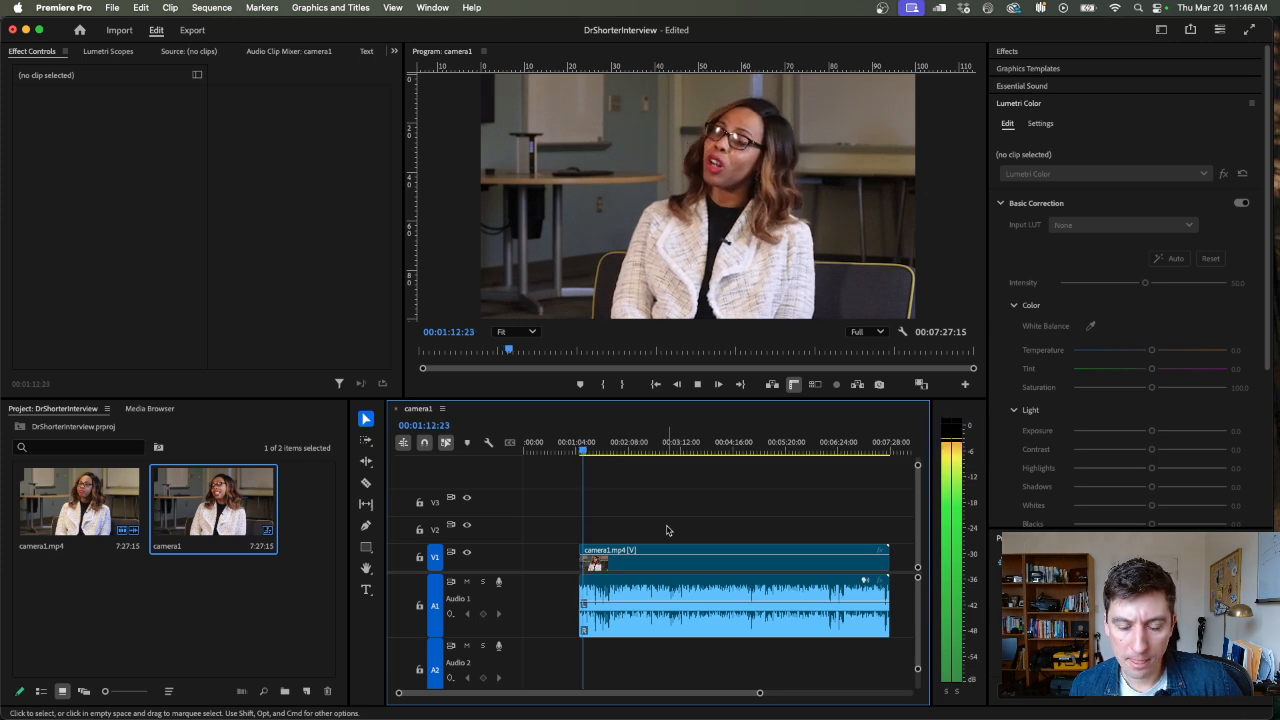
{"action": "key", "text": "space"}
{"action": "key", "text": "super+a"}
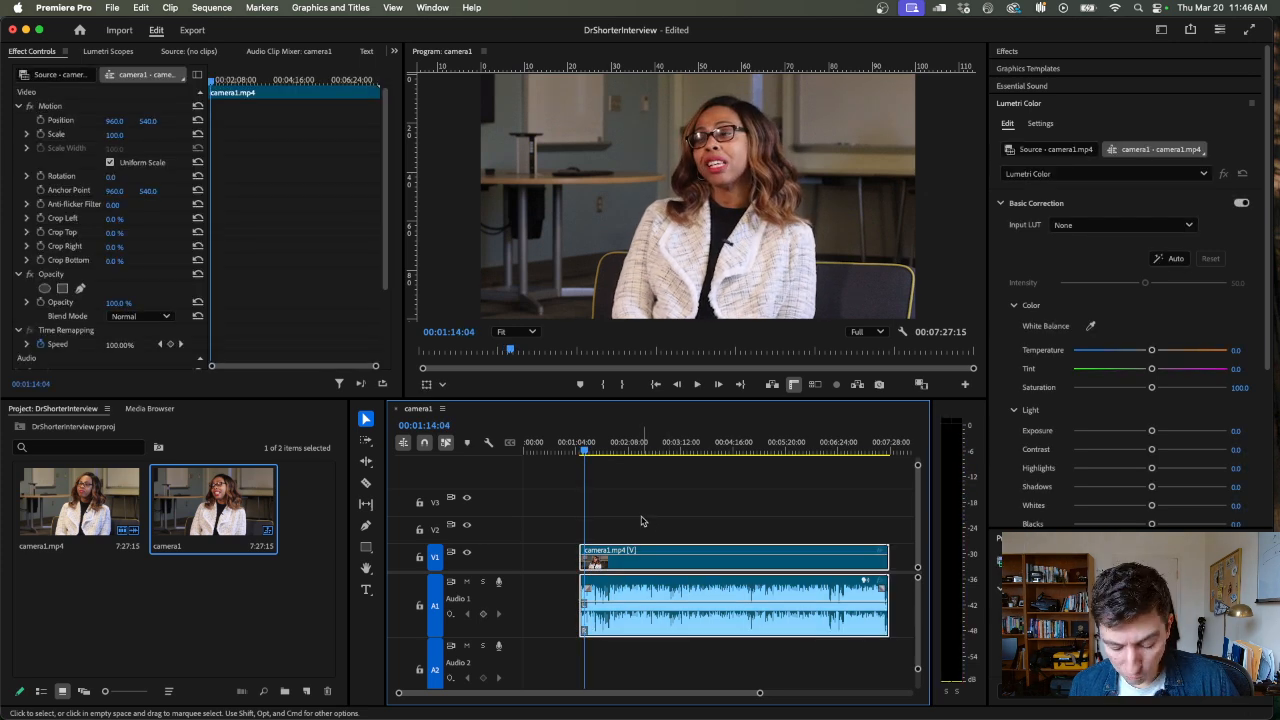
Split the remaining camera1.mp4 clip with the Razor tool at 00:01:28:08, about 00:01:46 and 00:02:14:20
{"action": "key", "text": "equal"}
{"action": "key", "text": "c"}
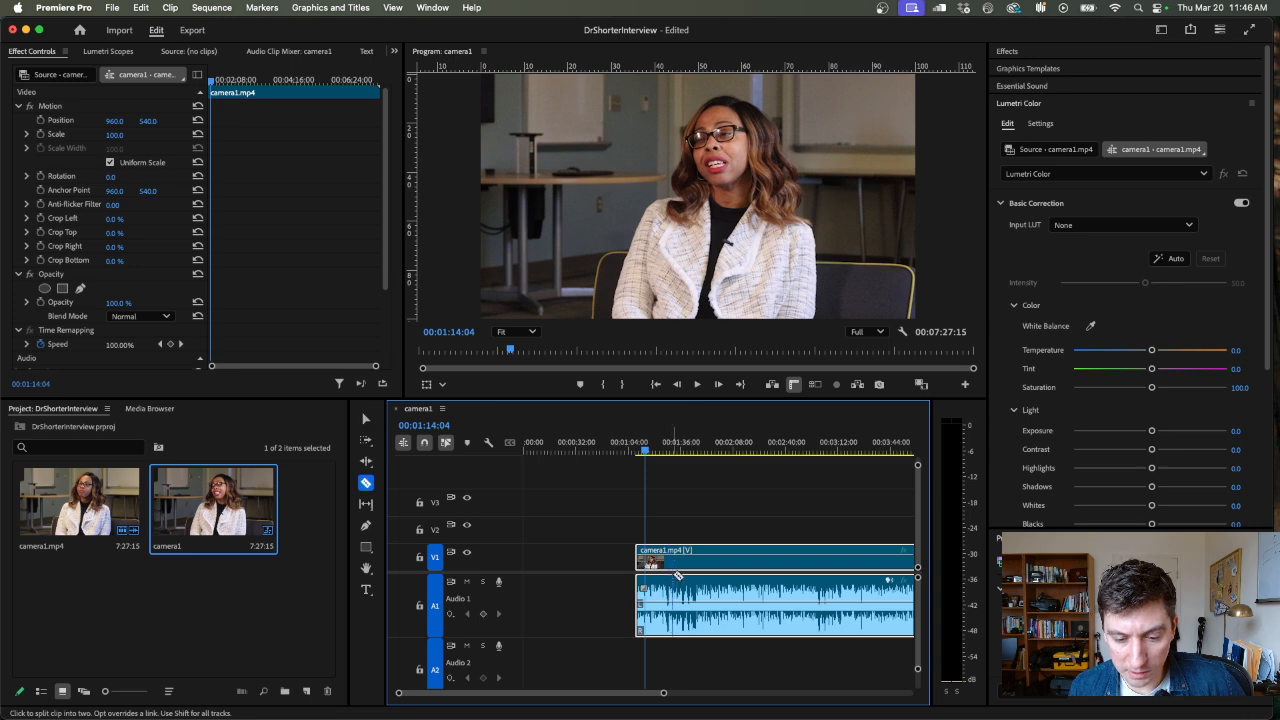
{"action": "left_click_drag", "start_coordinate": [658, 452], "coordinate": [670, 453]}
{"action": "left_click", "coordinate": [672, 592]}
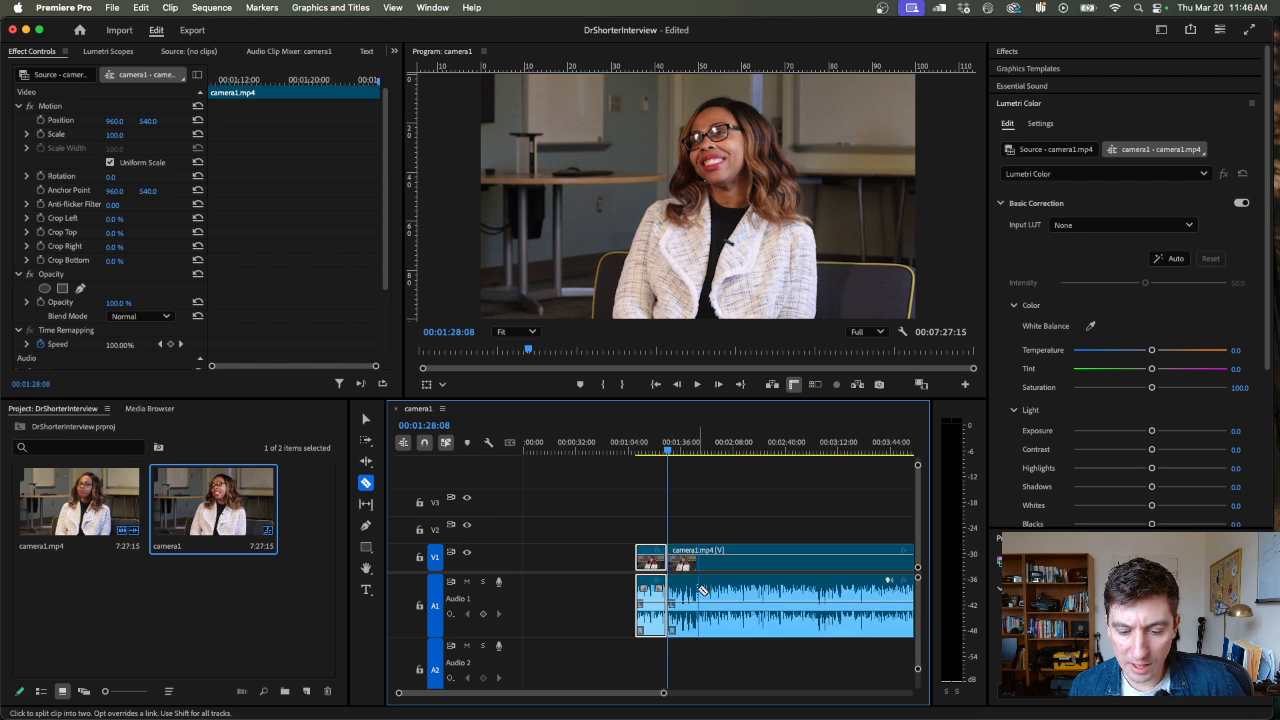
{"action": "left_click", "coordinate": [699, 592]}
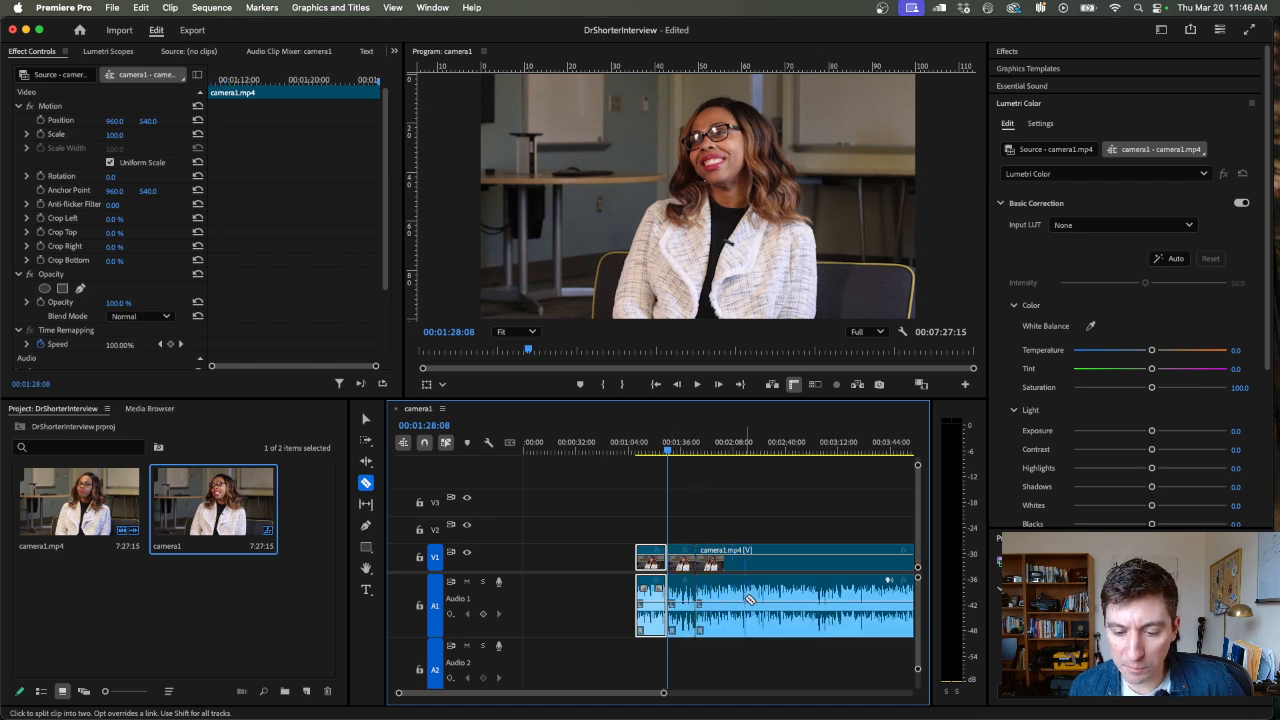
{"action": "left_click_drag", "start_coordinate": [708, 469], "coordinate": [748, 588]}
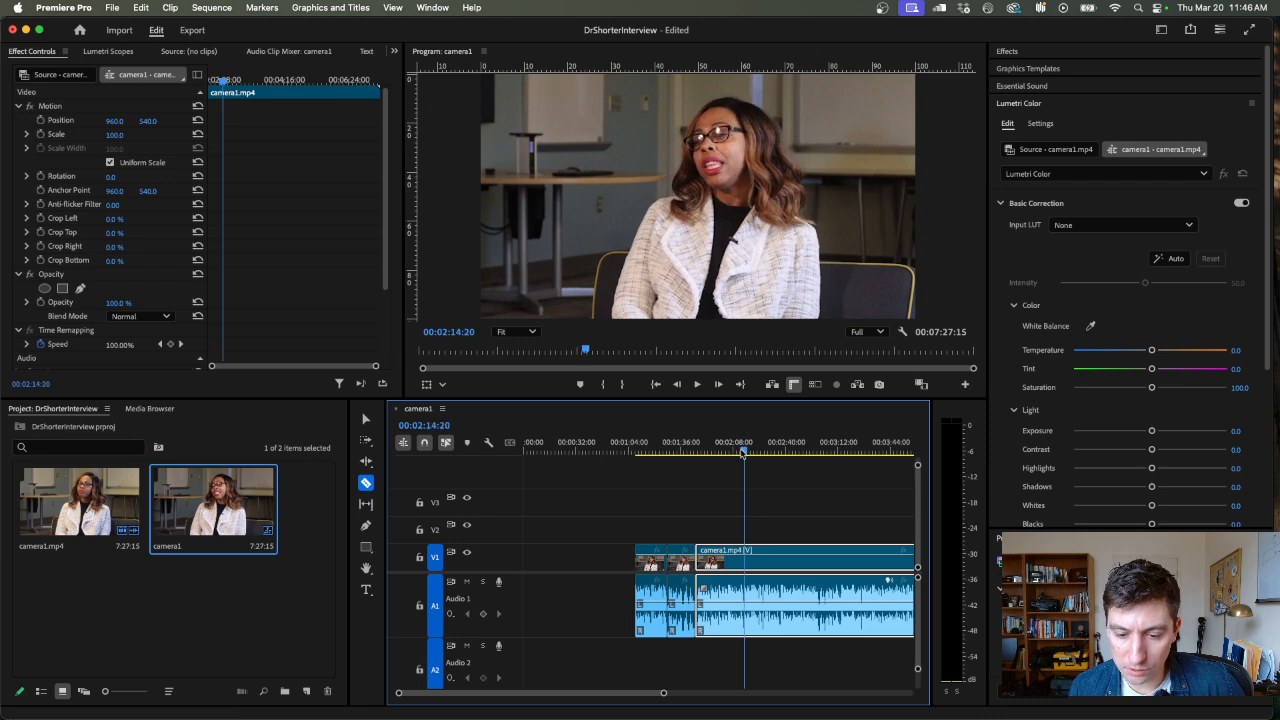
{"action": "left_click", "coordinate": [748, 588]}
Split the last camera1.mp4 segment at two places near its end with the Razor tool, and return to the Selection tool
{"action": "key", "text": "minus"}
{"action": "key", "text": "minus"}
{"action": "key", "text": "minus"}
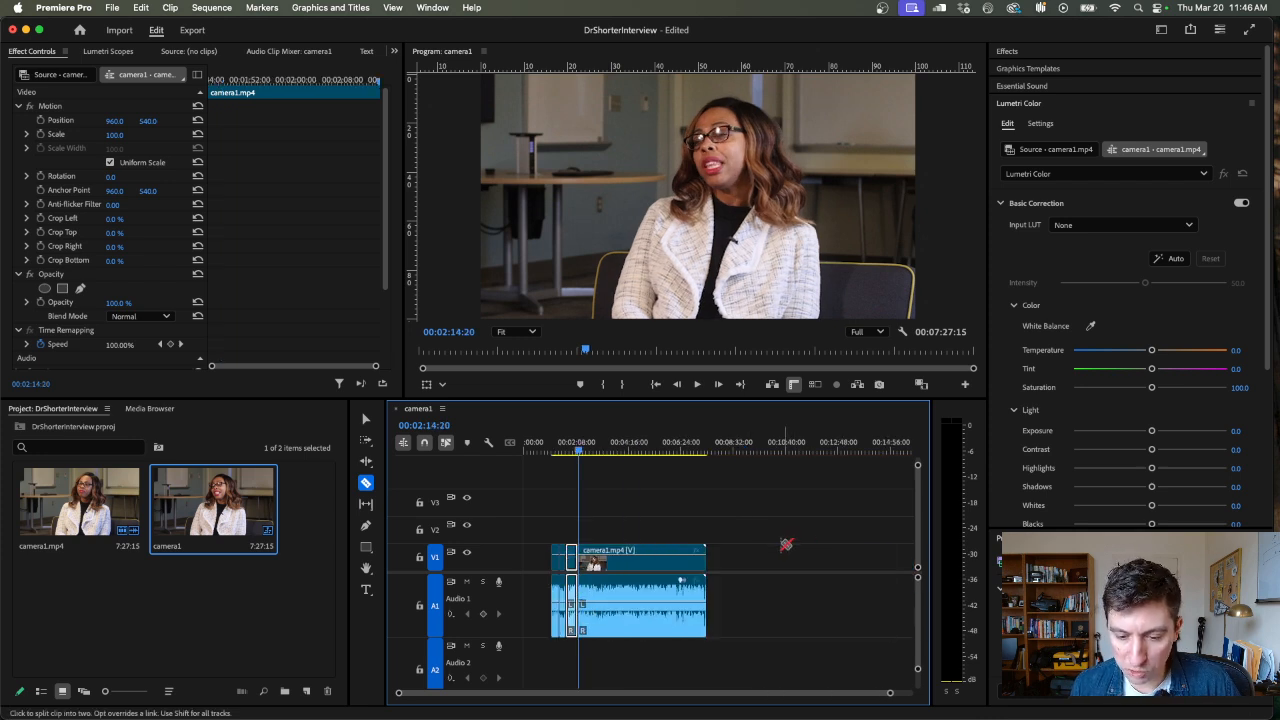
{"action": "left_click", "coordinate": [686, 580]}
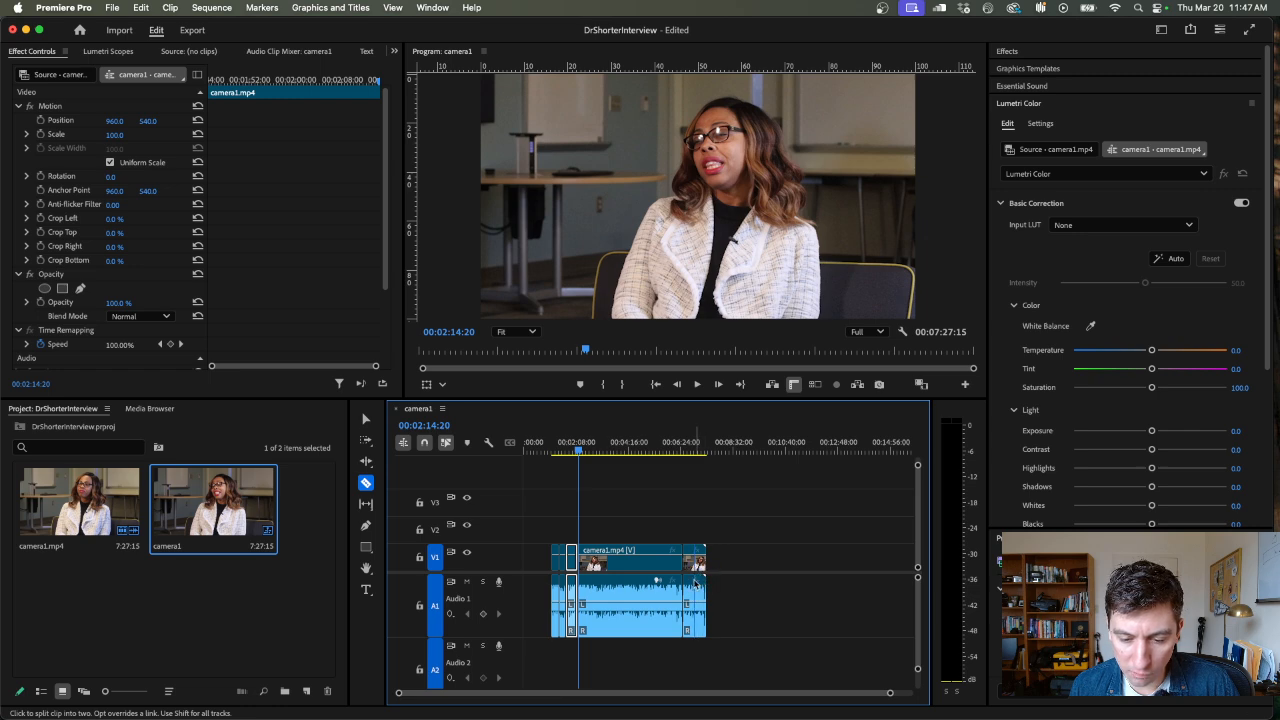
{"action": "key", "text": "v"}
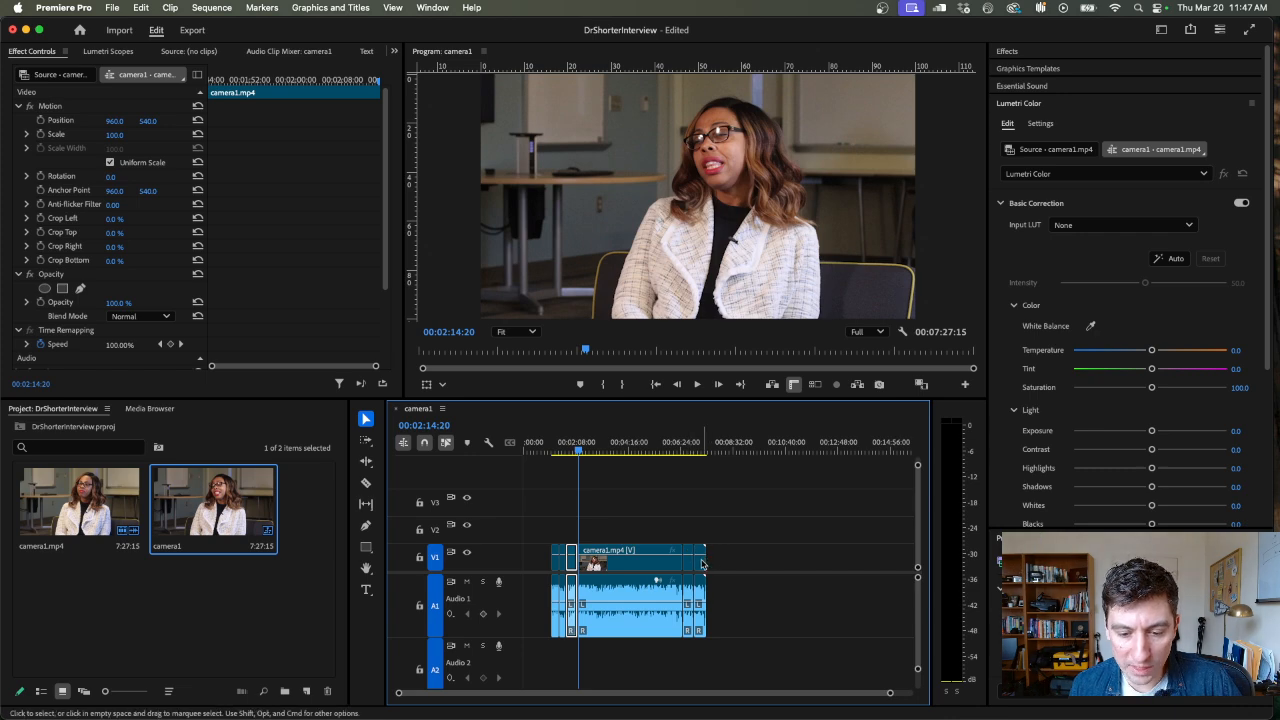
Delete the final segment and the long segment after 00:02:14:20, and move the remaining short camera1.mp4 segment back to 00:02:14:20
{"action": "left_click", "coordinate": [702, 564]}
{"action": "key", "text": "Delete"}
{"action": "left_click", "coordinate": [654, 580]}
{"action": "key", "text": "Delete"}
{"action": "left_click", "coordinate": [688, 554]}
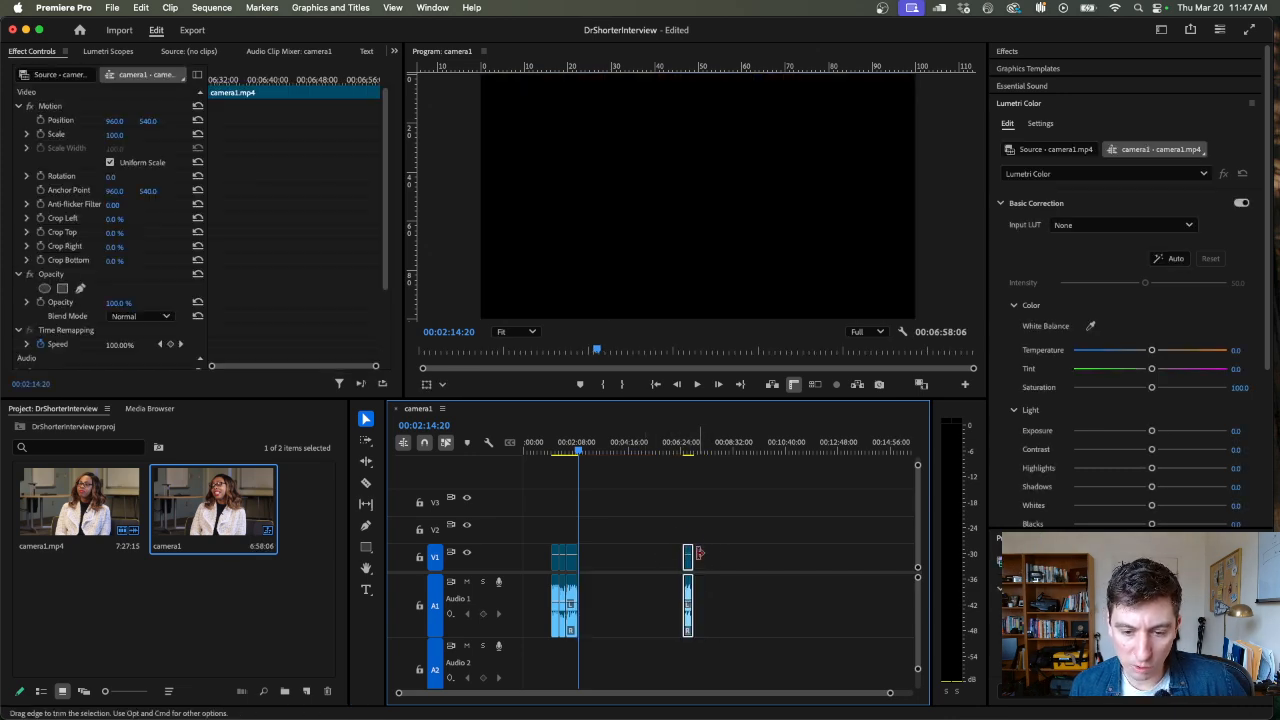
{"action": "left_click_drag", "start_coordinate": [688, 552], "coordinate": [580, 560]}
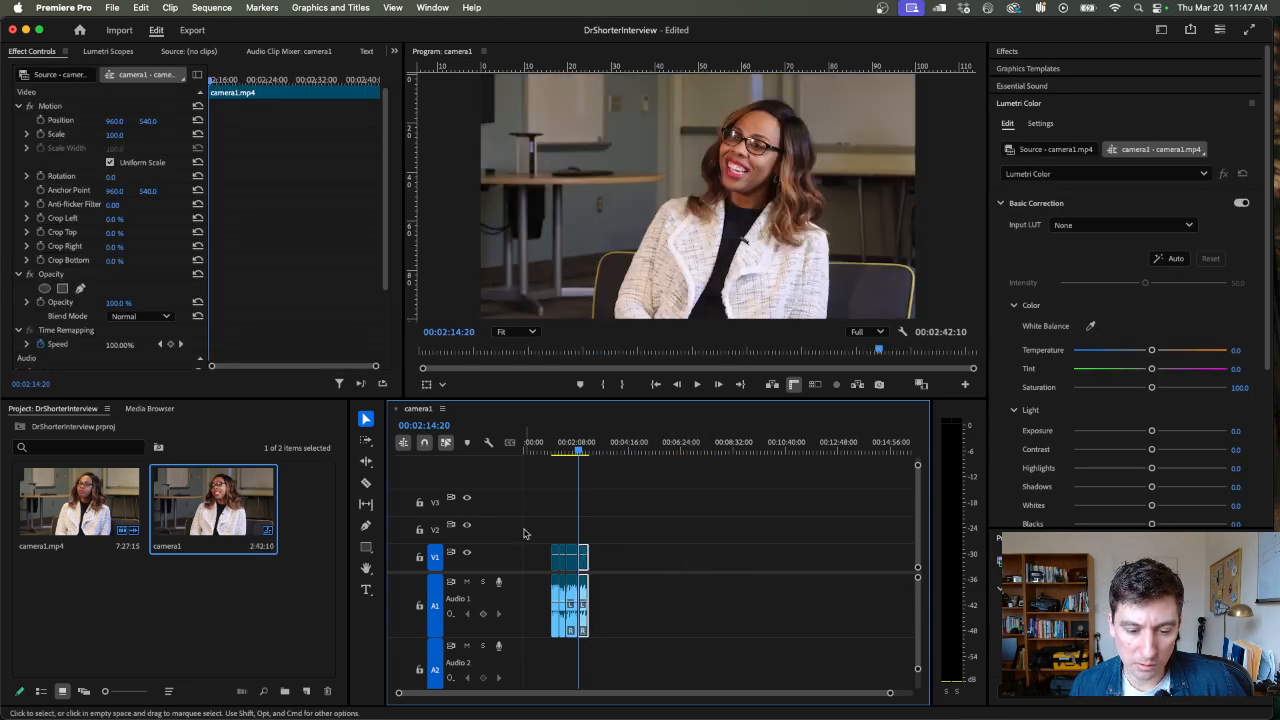
{"action": "left_click", "coordinate": [366, 420]}
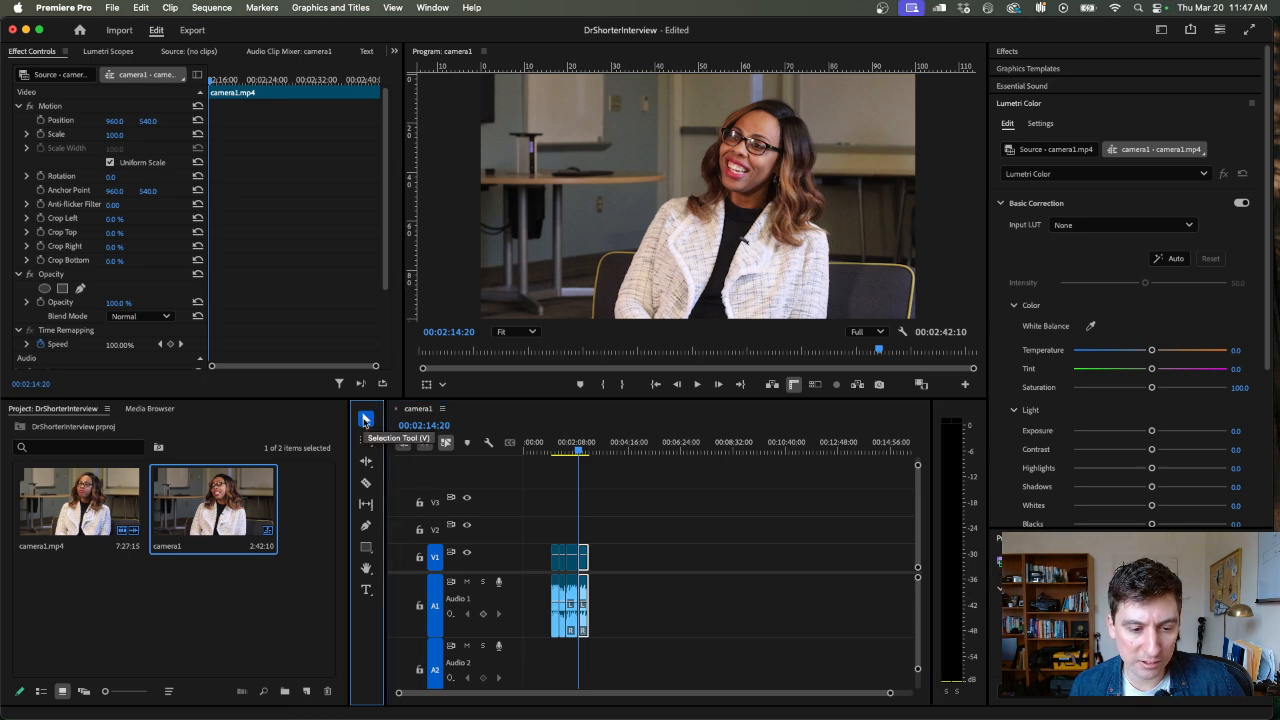
Move all four camera1.mp4 segments together 00:01:06:05 earlier, close to the start of the sequence
{"action": "key", "text": "equal"}
{"action": "key", "text": "equal"}
{"action": "key", "text": "equal"}
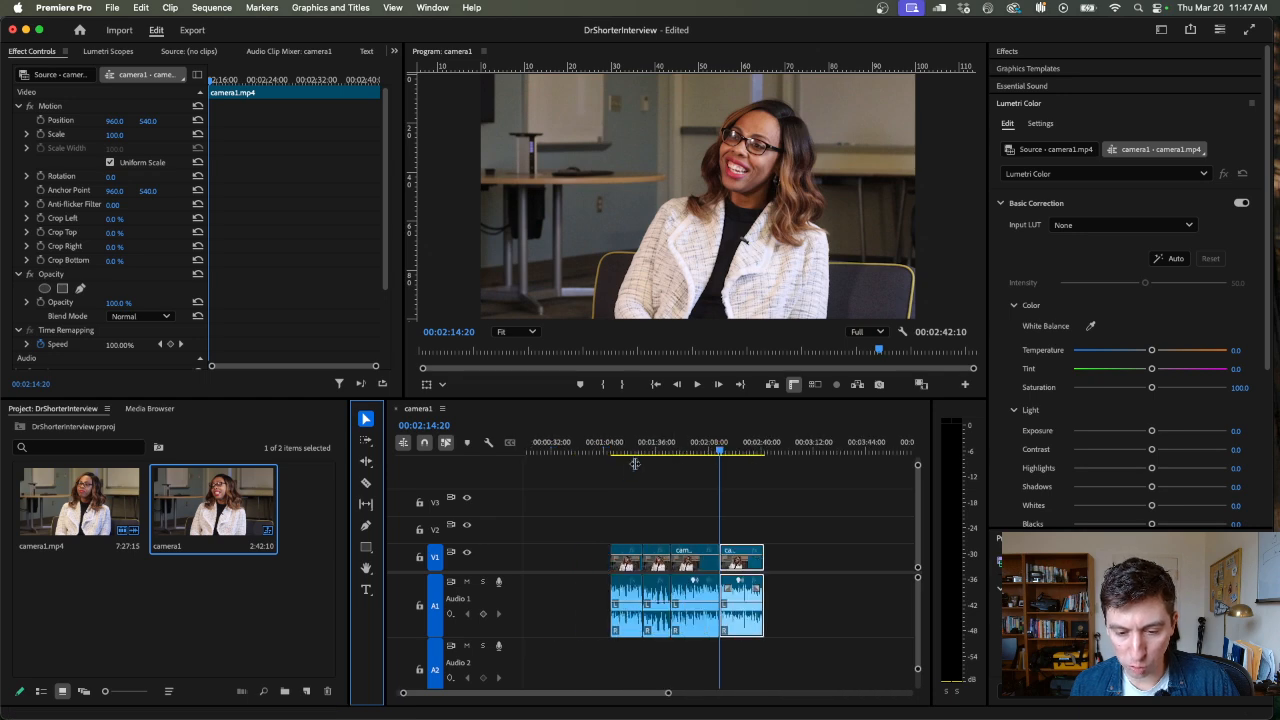
{"action": "key", "text": "minus"}
{"action": "left_click", "coordinate": [693, 447]}
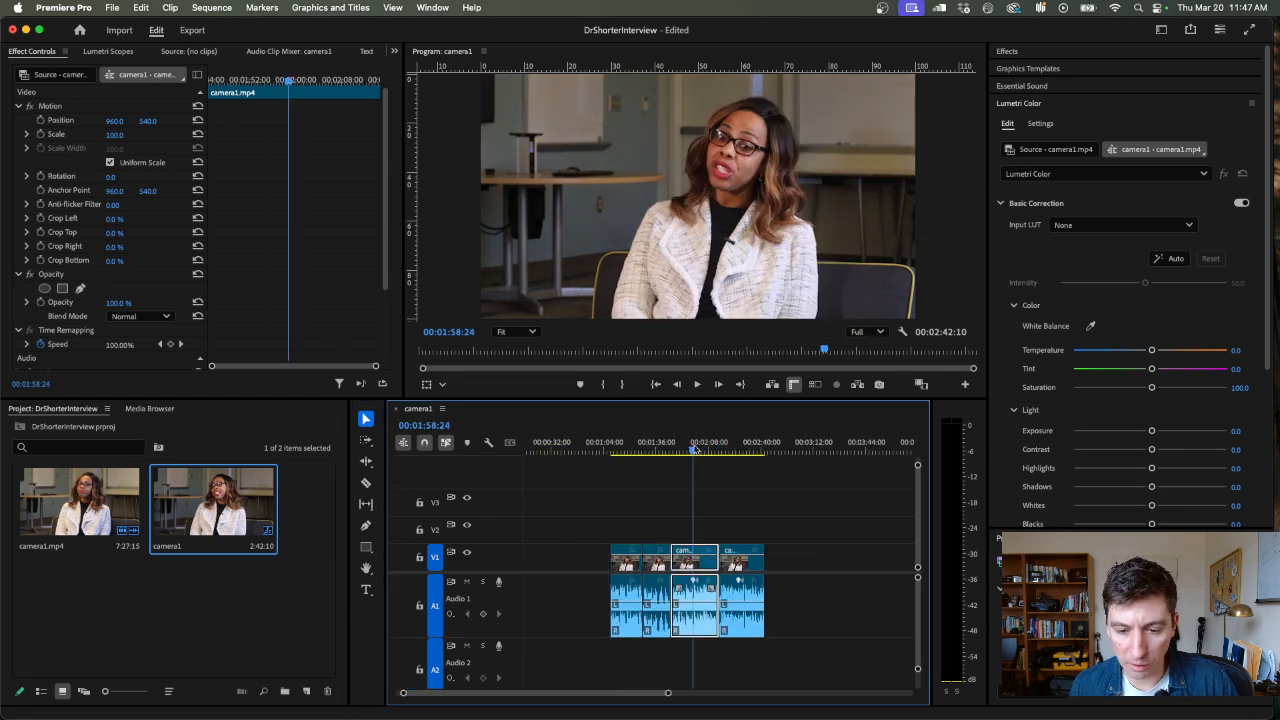
{"action": "left_click_drag", "start_coordinate": [604, 488], "coordinate": [803, 642]}
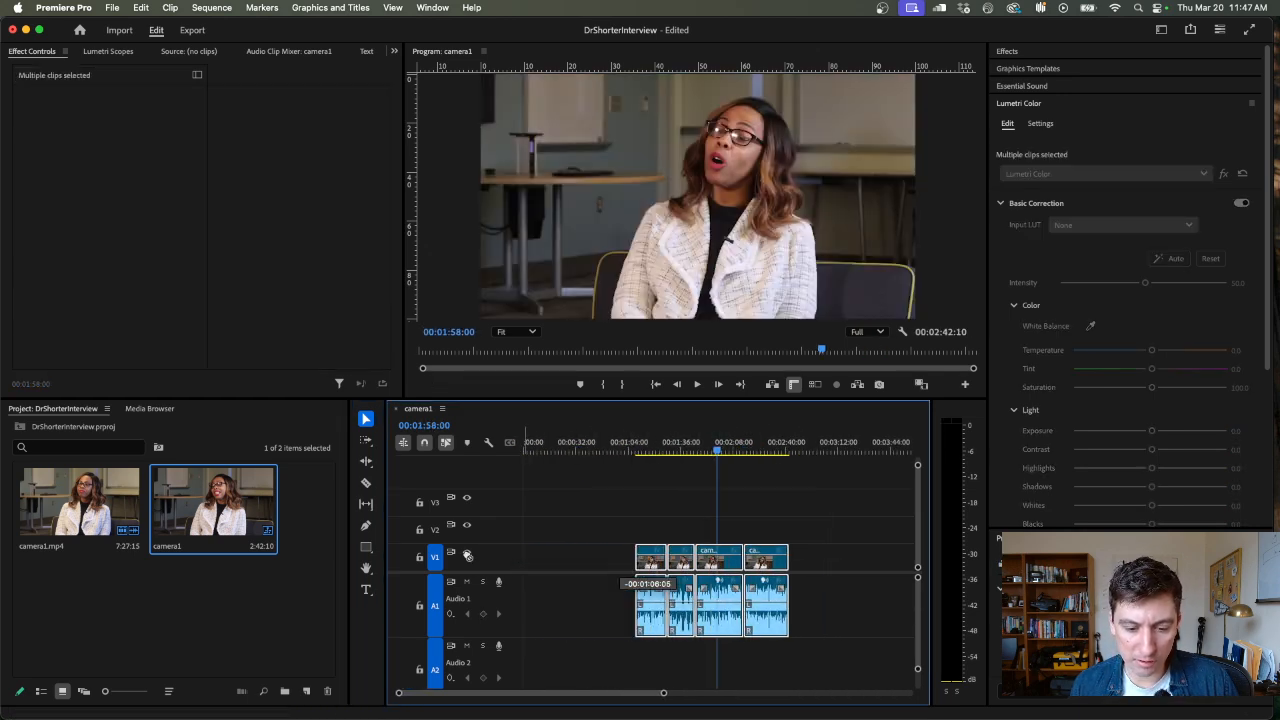
{"action": "left_click_drag", "start_coordinate": [620, 553], "coordinate": [525, 548]}
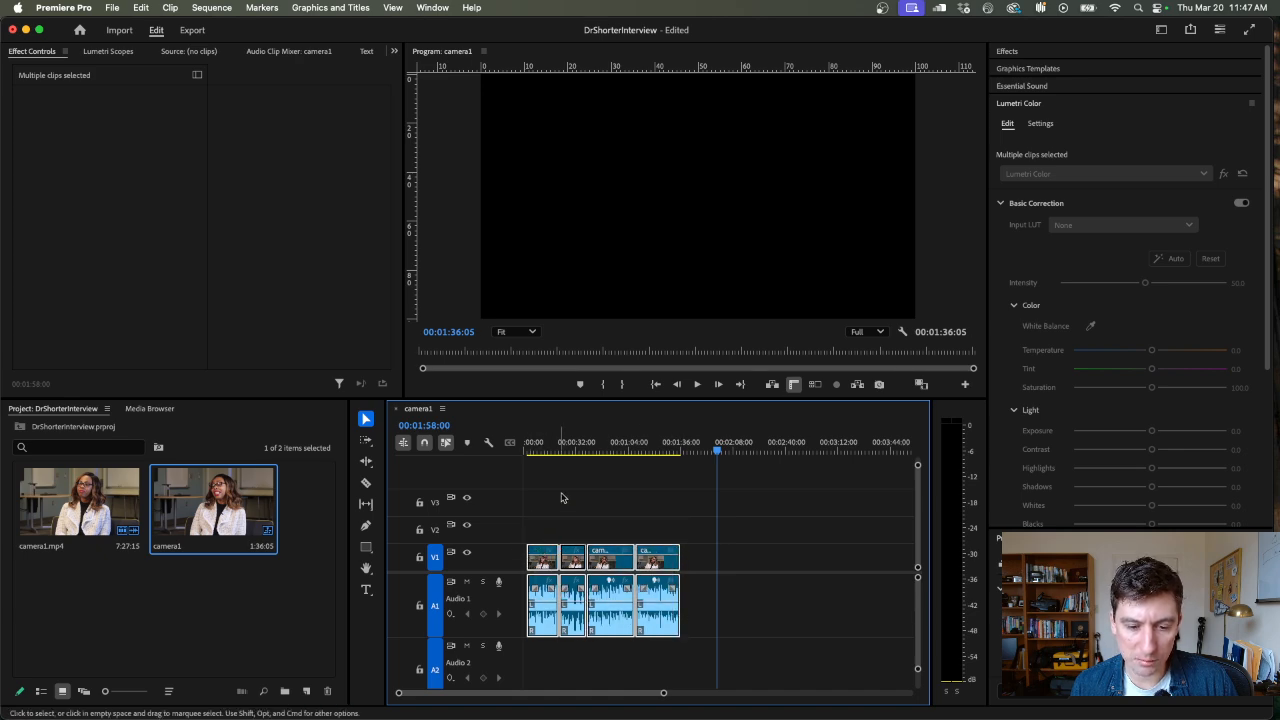
Scrub through the opening of the sequence and delete the fourth camera1.mp4 segment
{"action": "left_click_drag", "start_coordinate": [527, 451], "coordinate": [573, 474]}
{"action": "left_click", "coordinate": [654, 507]}
{"action": "left_click", "coordinate": [655, 560]}
{"action": "key", "text": "Delete"}
Remove the third camera1.mp4 segment, extend the second one in its place, and trim its end to 00:01:01:25
{"action": "left_click", "coordinate": [610, 570]}
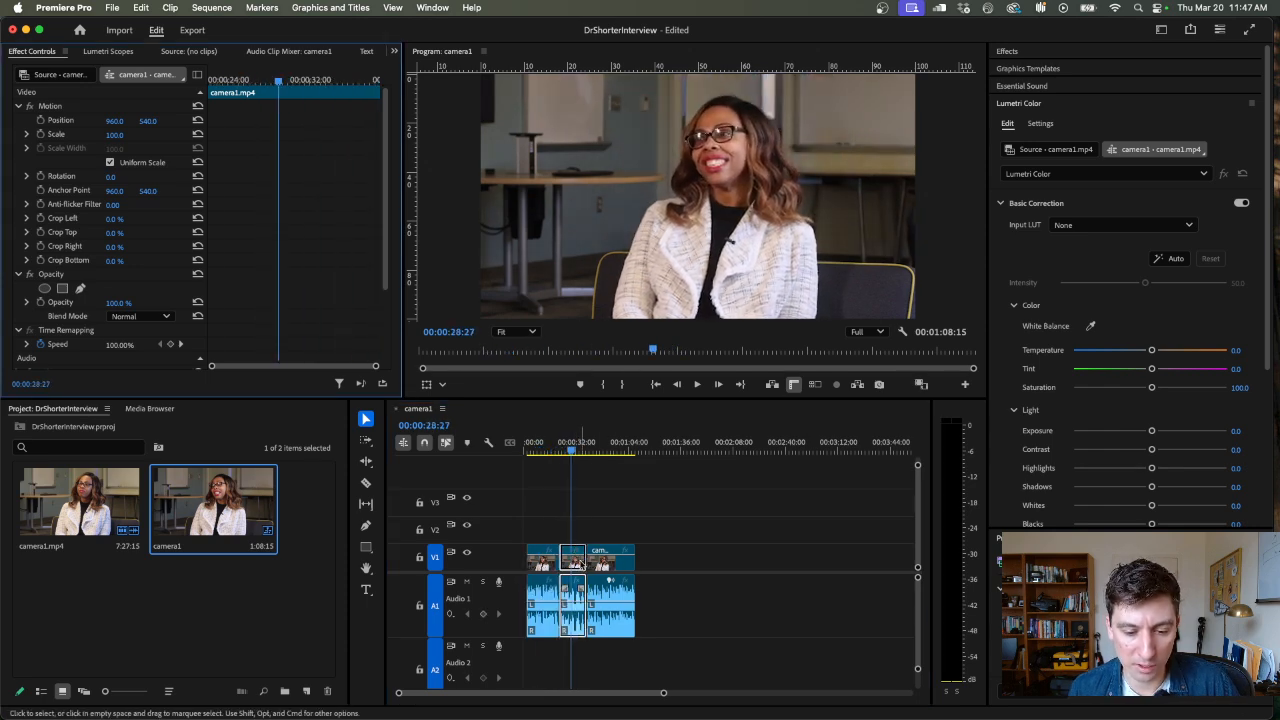
{"action": "left_click_drag", "start_coordinate": [580, 553], "coordinate": [687, 555]}
{"action": "left_click_drag", "start_coordinate": [683, 555], "coordinate": [644, 554]}
{"action": "left_click_drag", "start_coordinate": [533, 452], "coordinate": [626, 466]}
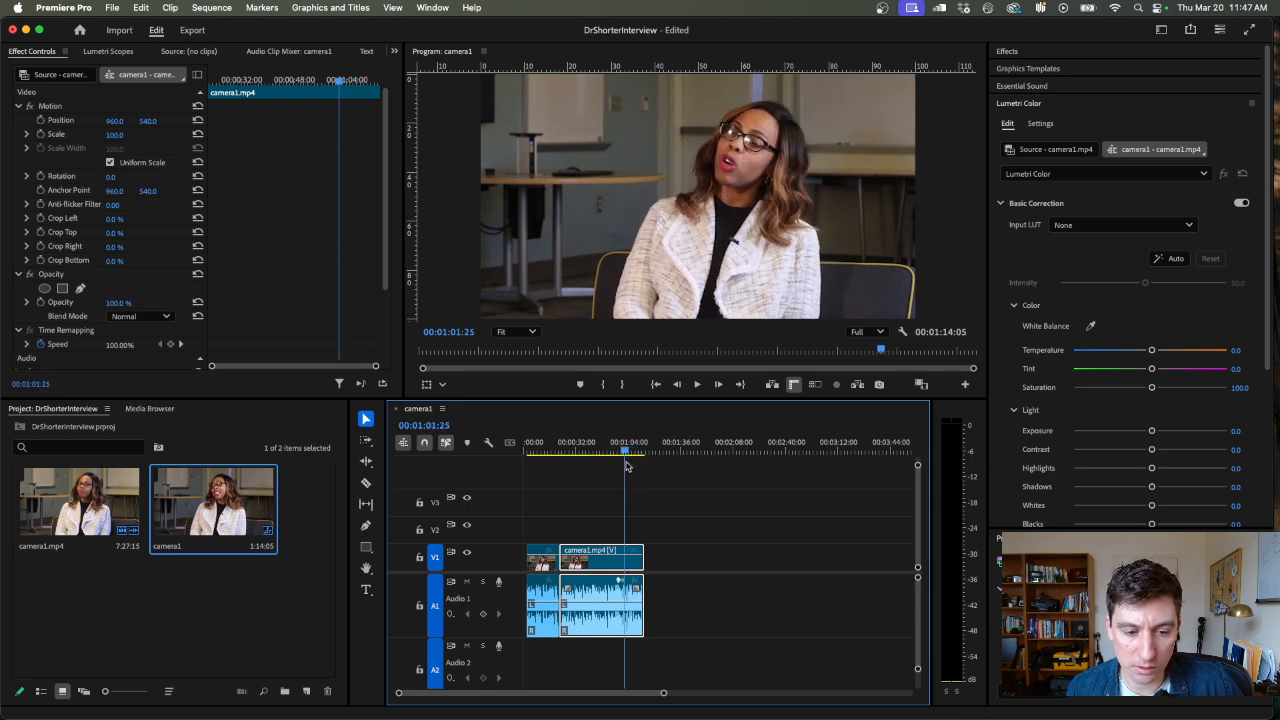
{"action": "left_click_drag", "start_coordinate": [642, 556], "coordinate": [623, 556]}
Position the playhead at 00:00:05:09 and search the graphics templates for "lower third"
{"action": "left_click", "coordinate": [533, 451]}
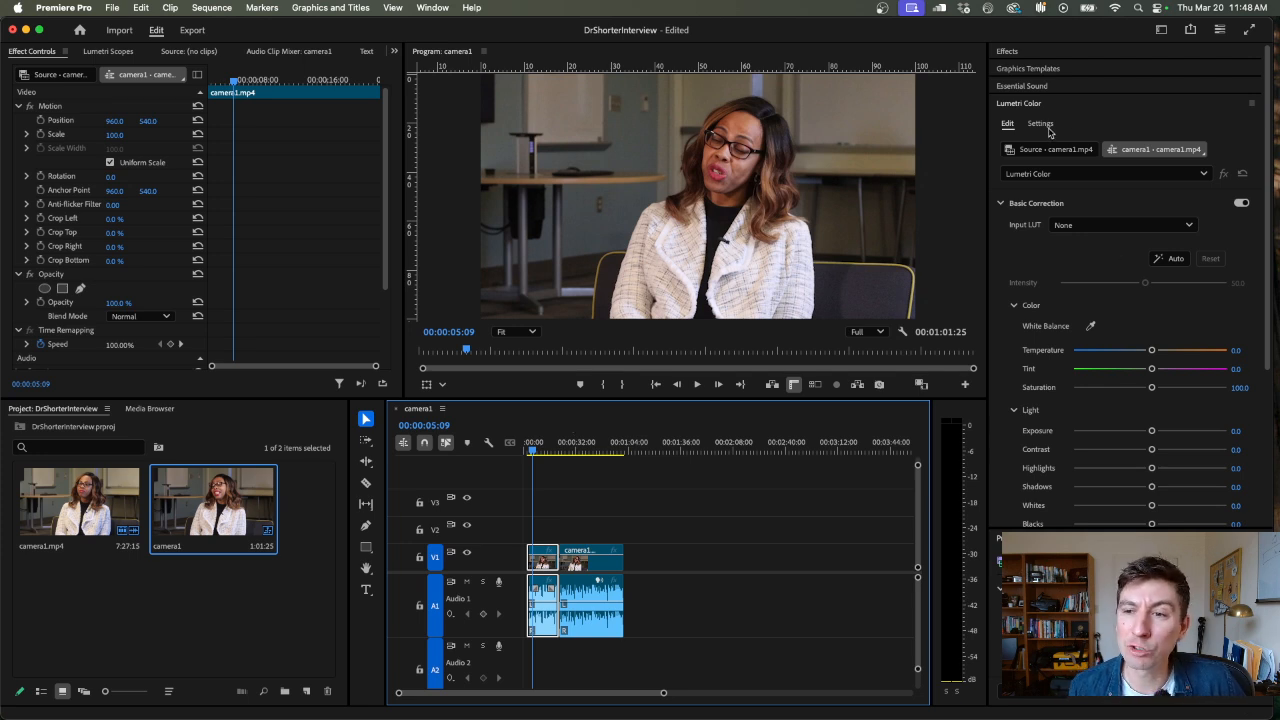
{"action": "left_click", "coordinate": [1040, 68]}
{"action": "left_click", "coordinate": [1067, 120]}
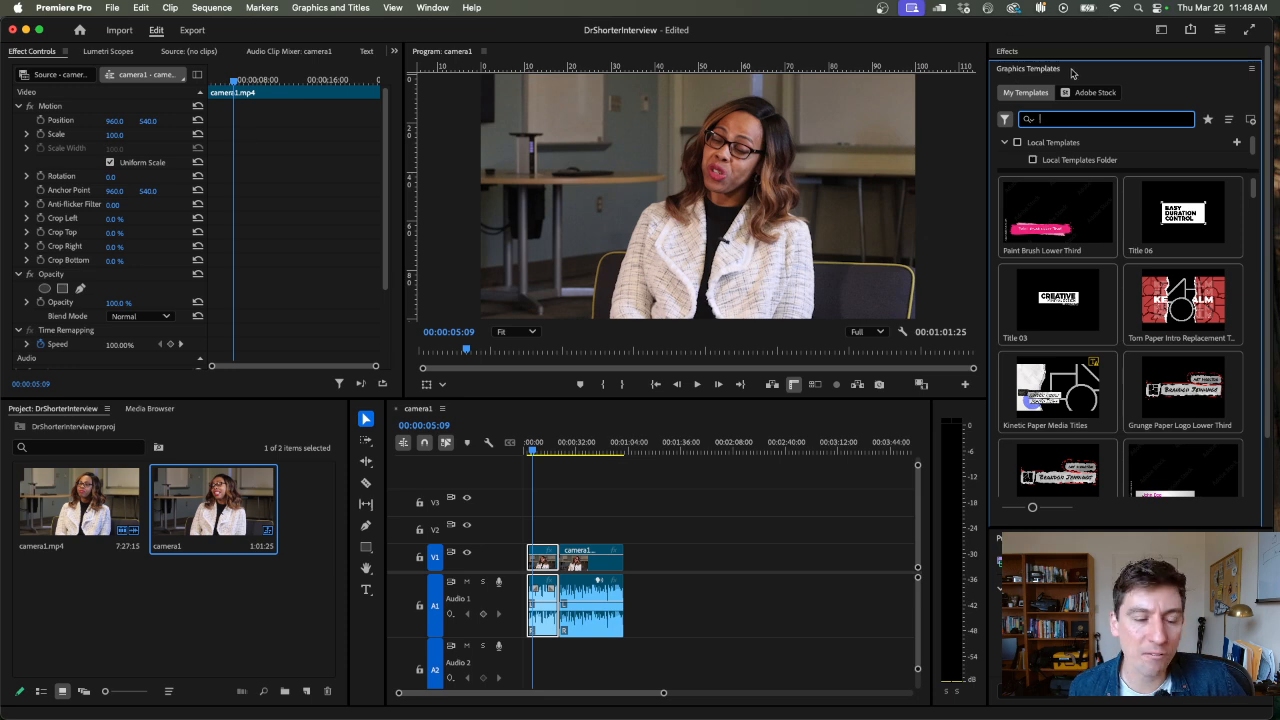
{"action": "type", "text": "lower"}
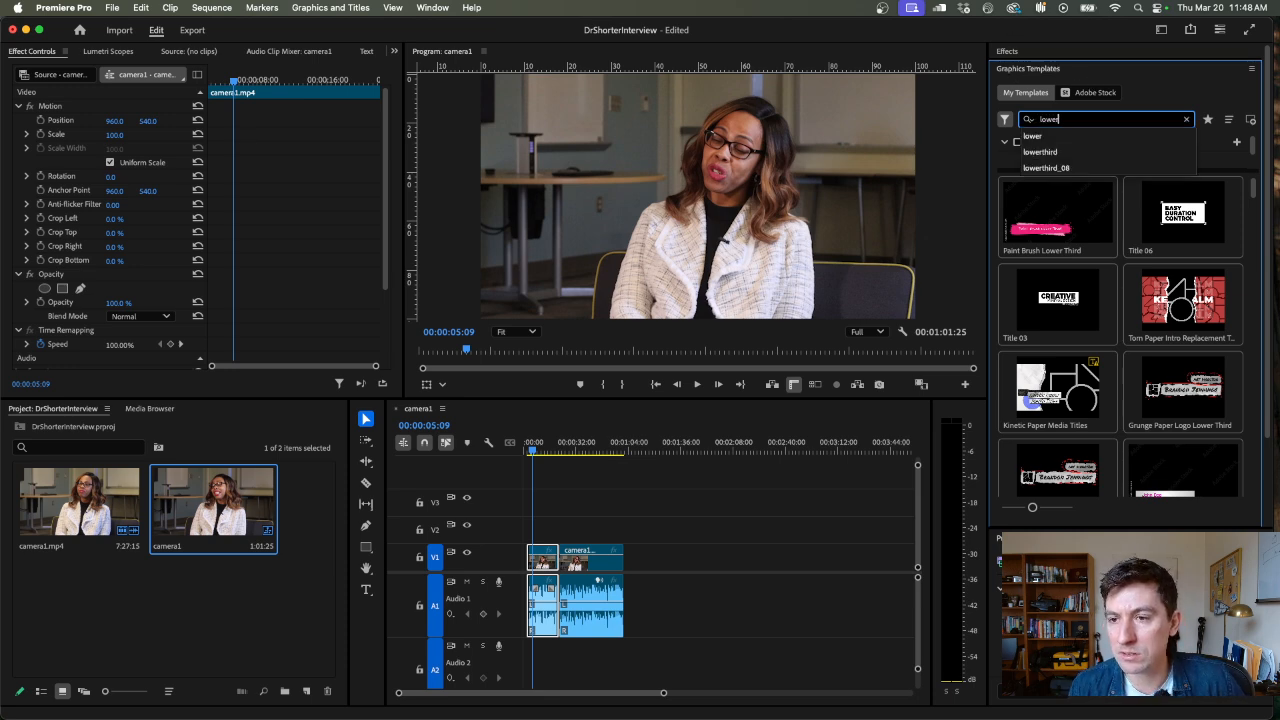
{"action": "type", "text": " third"}
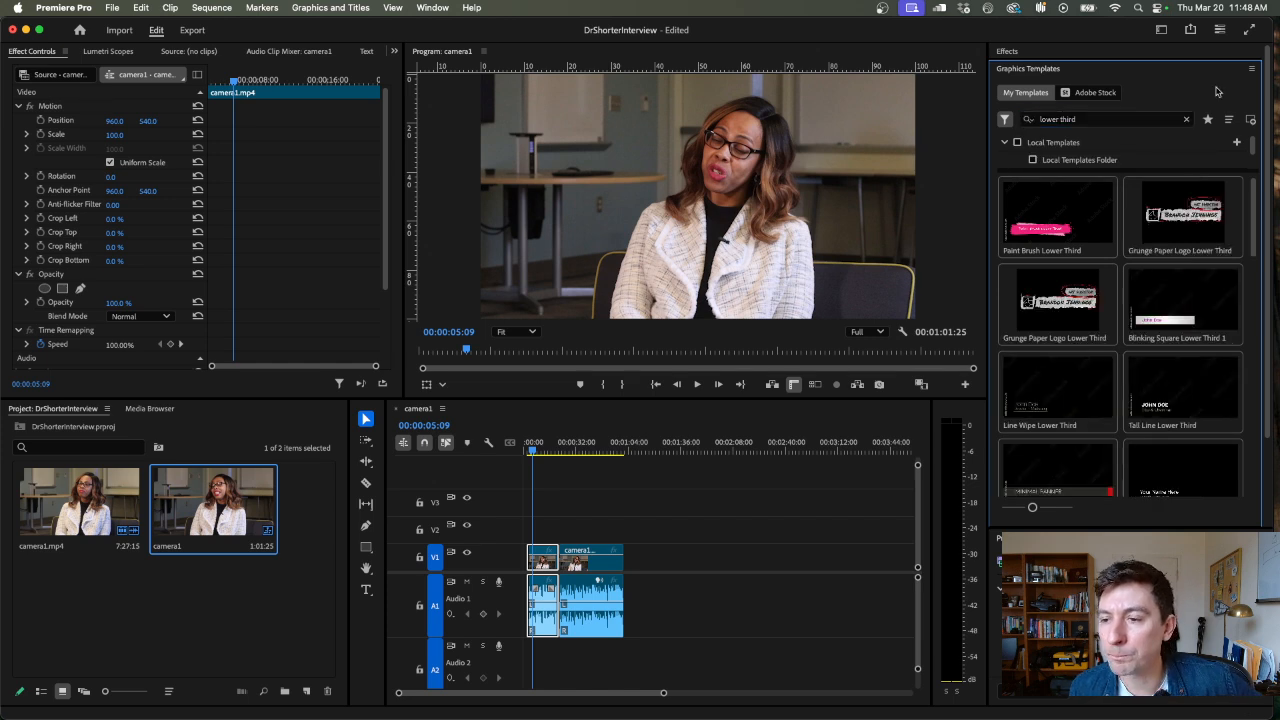
Find the Minimal Banner Lower Third template and place it on track V2 at 00:00:05:09
{"action": "left_click_drag", "start_coordinate": [1254, 178], "coordinate": [1236, 450]}
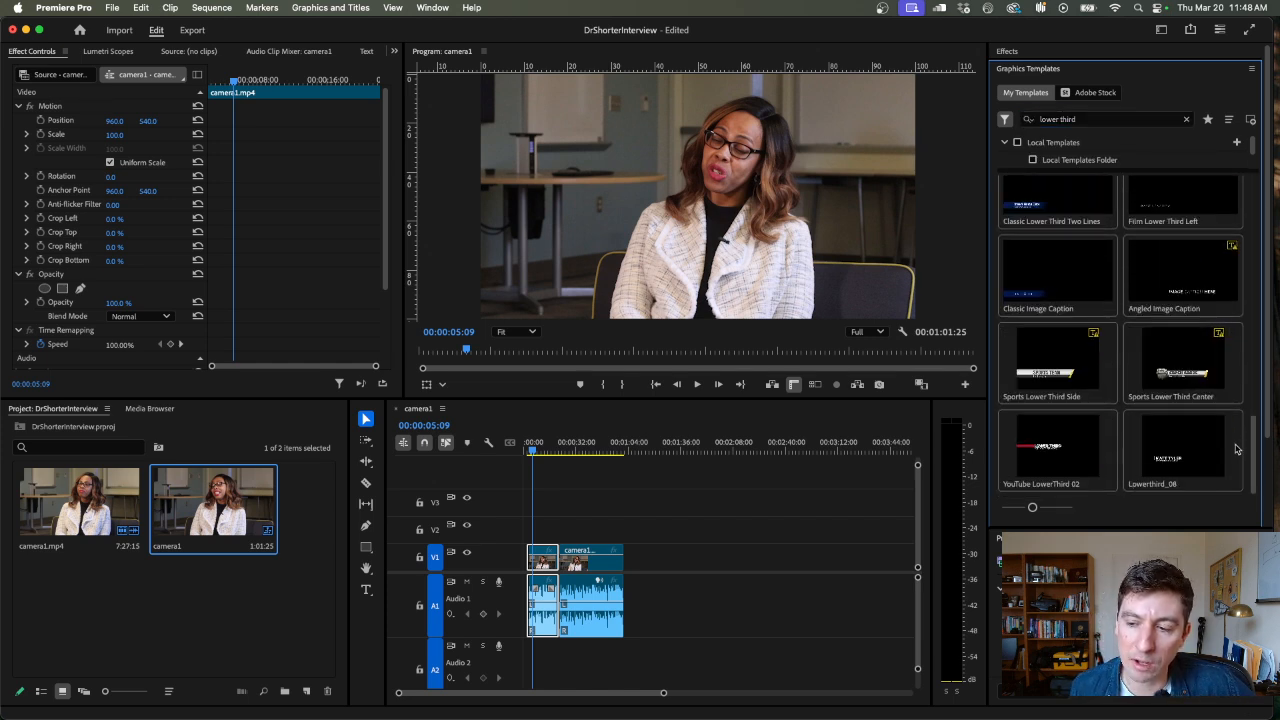
{"action": "scroll", "coordinate": [1230, 456], "scroll_direction": "up", "scroll_amount": 2}
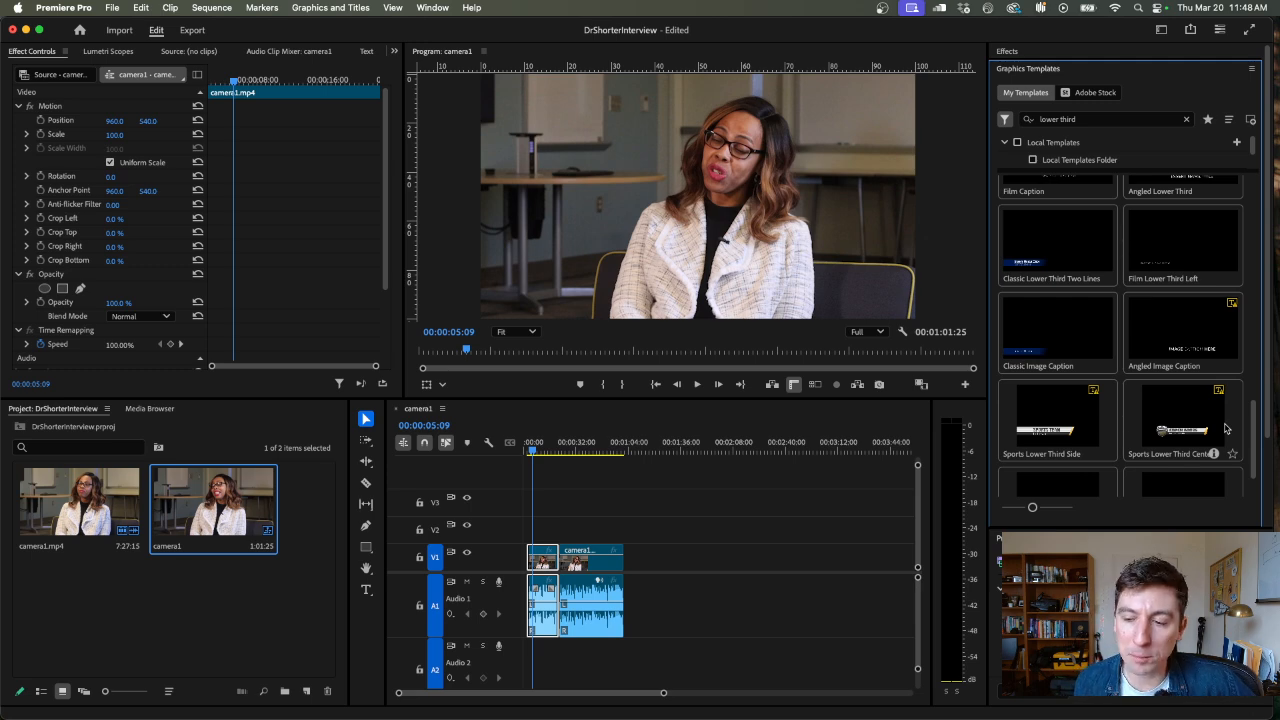
{"action": "scroll", "coordinate": [1256, 428], "scroll_direction": "down", "scroll_amount": 2}
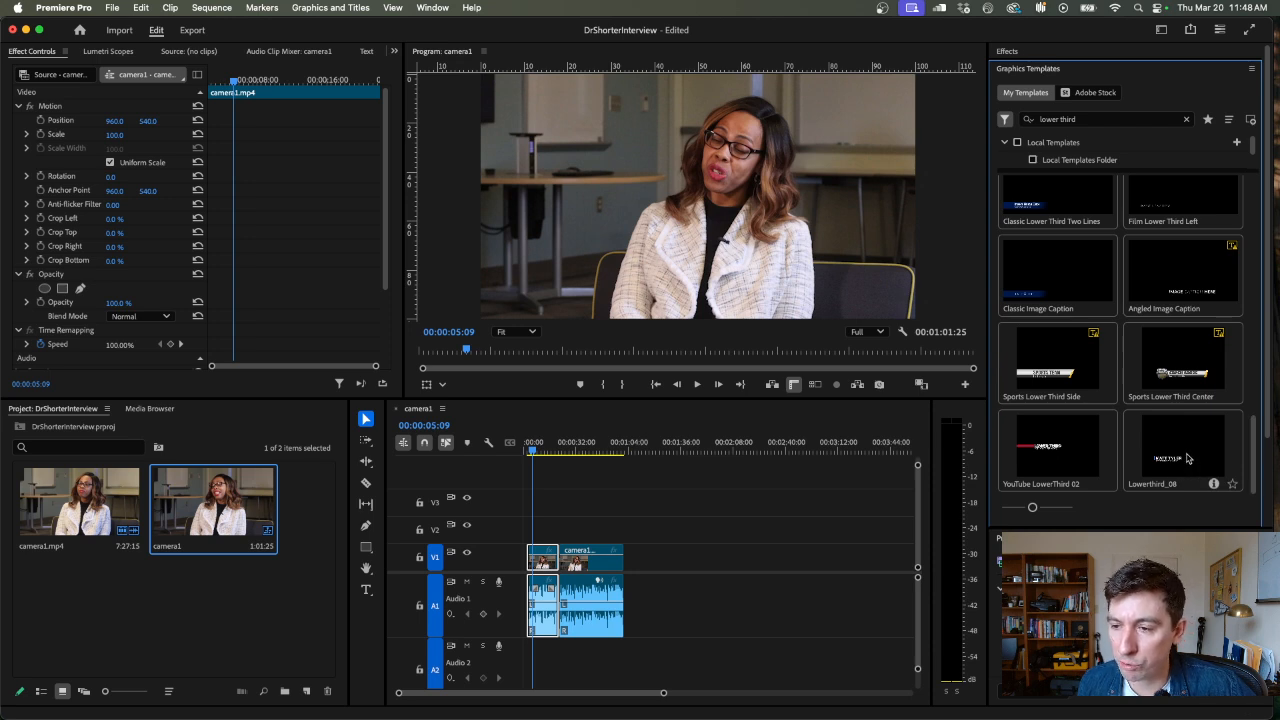
{"action": "scroll", "coordinate": [1246, 393], "scroll_direction": "up", "scroll_amount": 7}
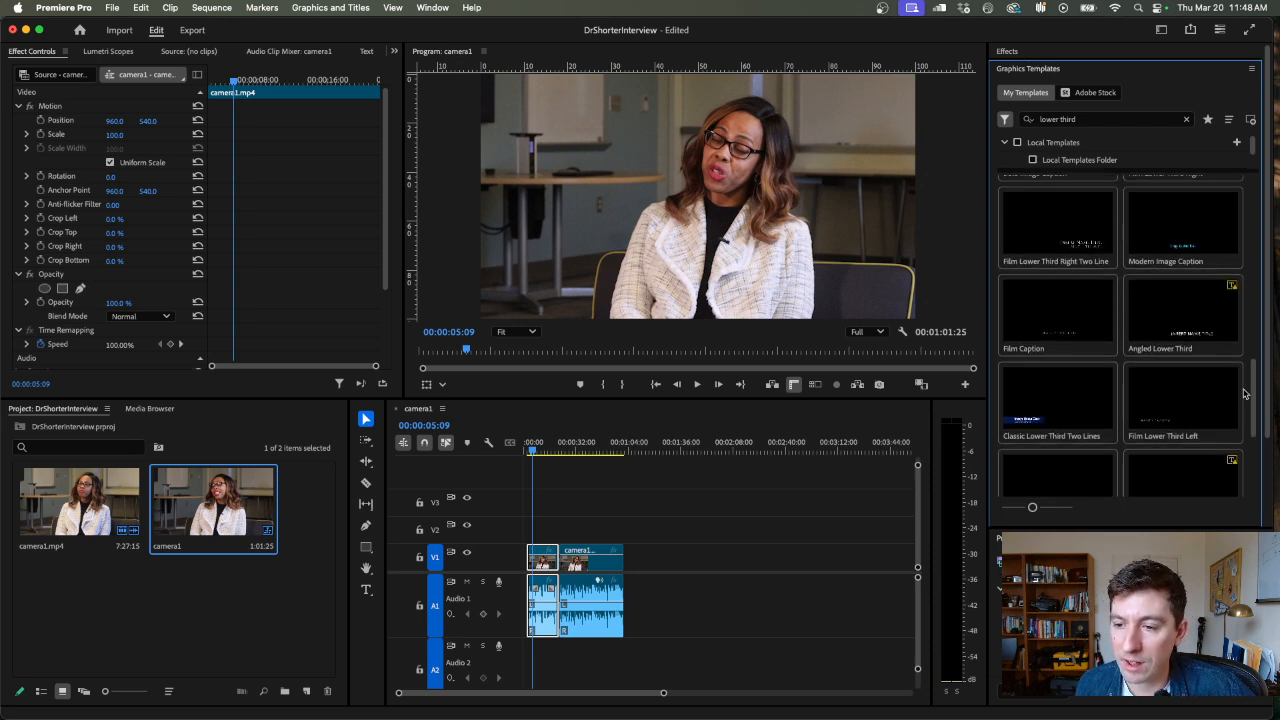
{"action": "scroll", "coordinate": [1244, 393], "scroll_direction": "up", "scroll_amount": 3}
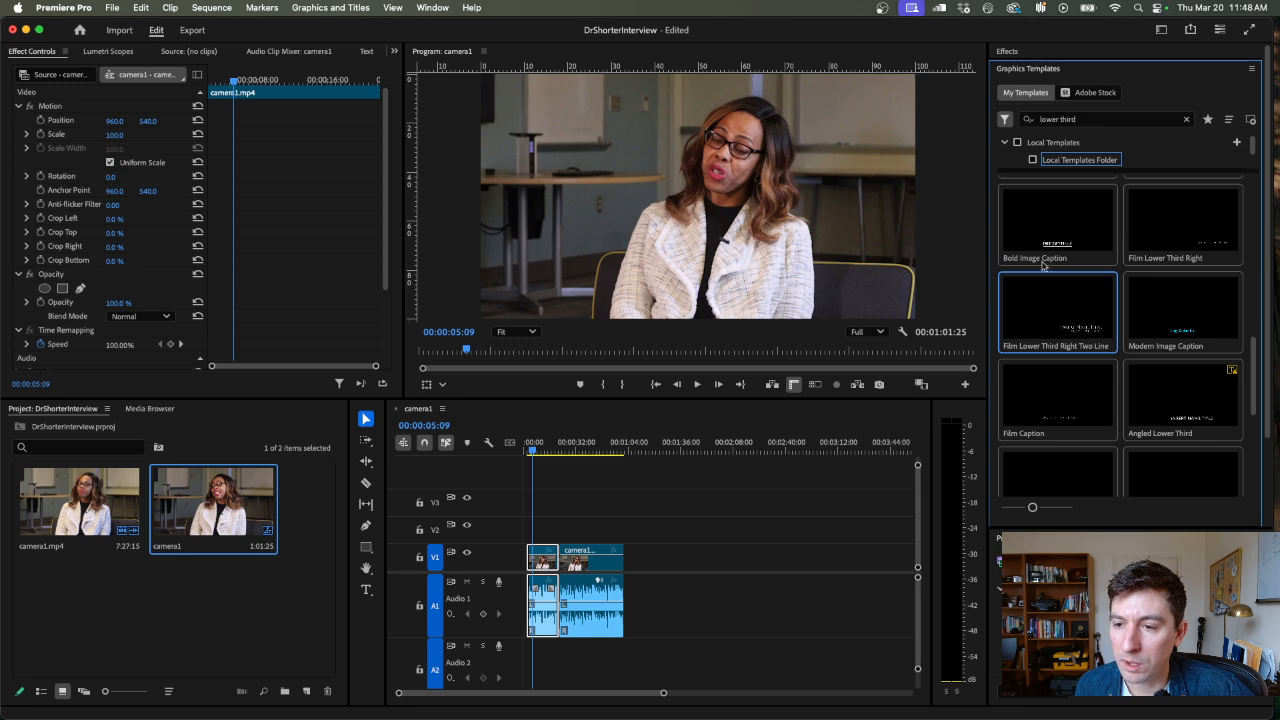
{"action": "scroll", "coordinate": [1039, 280], "scroll_direction": "up", "scroll_amount": 5}
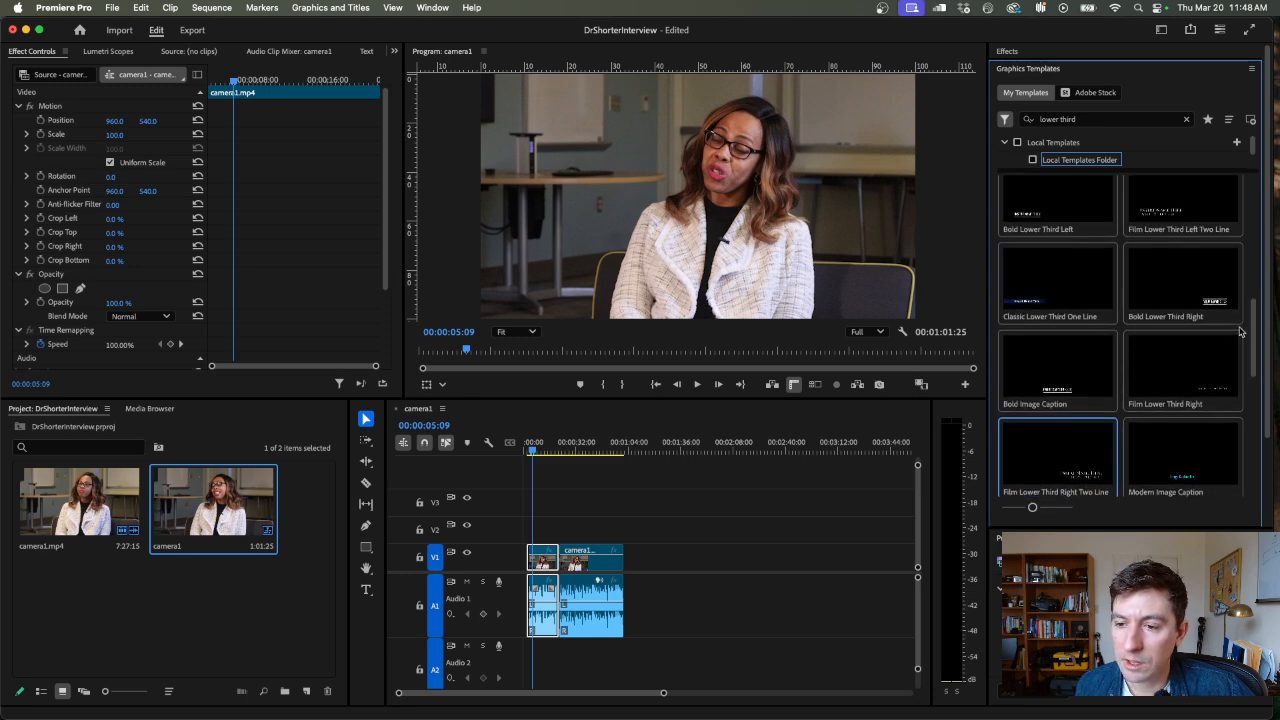
{"action": "scroll", "coordinate": [1251, 363], "scroll_direction": "up", "scroll_amount": 8}
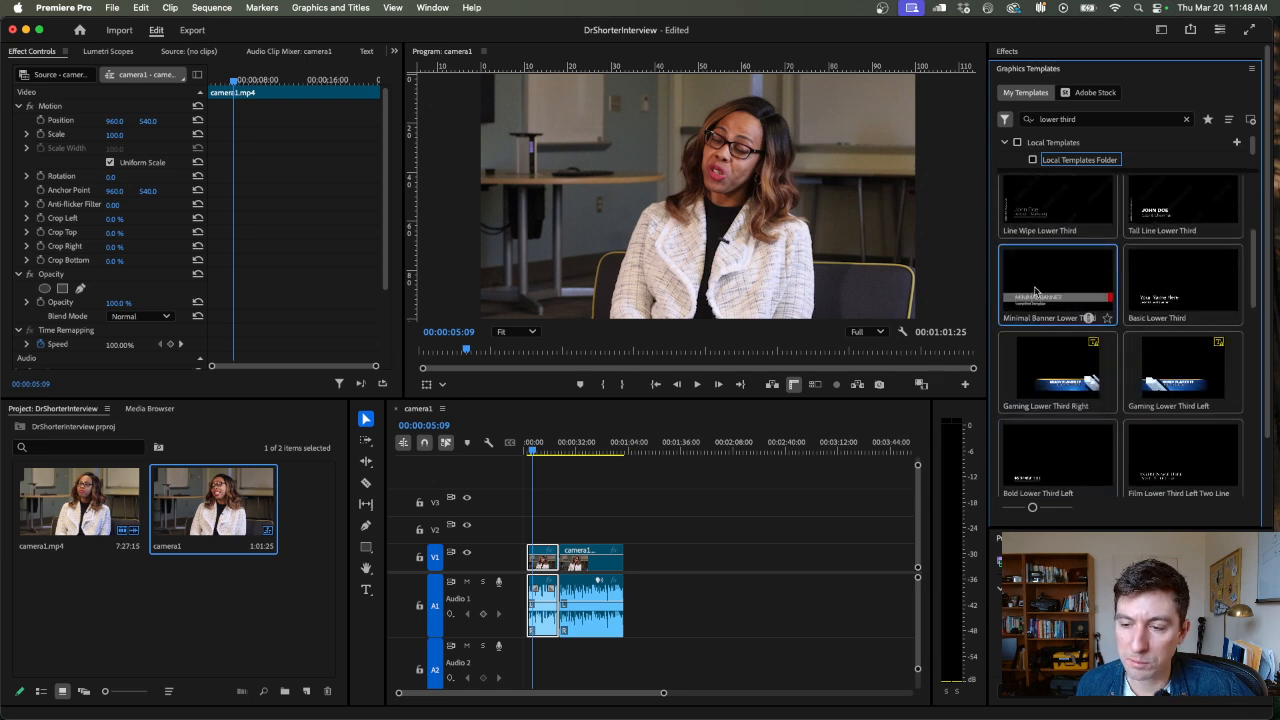
{"action": "left_click_drag", "start_coordinate": [1033, 307], "coordinate": [541, 536]}
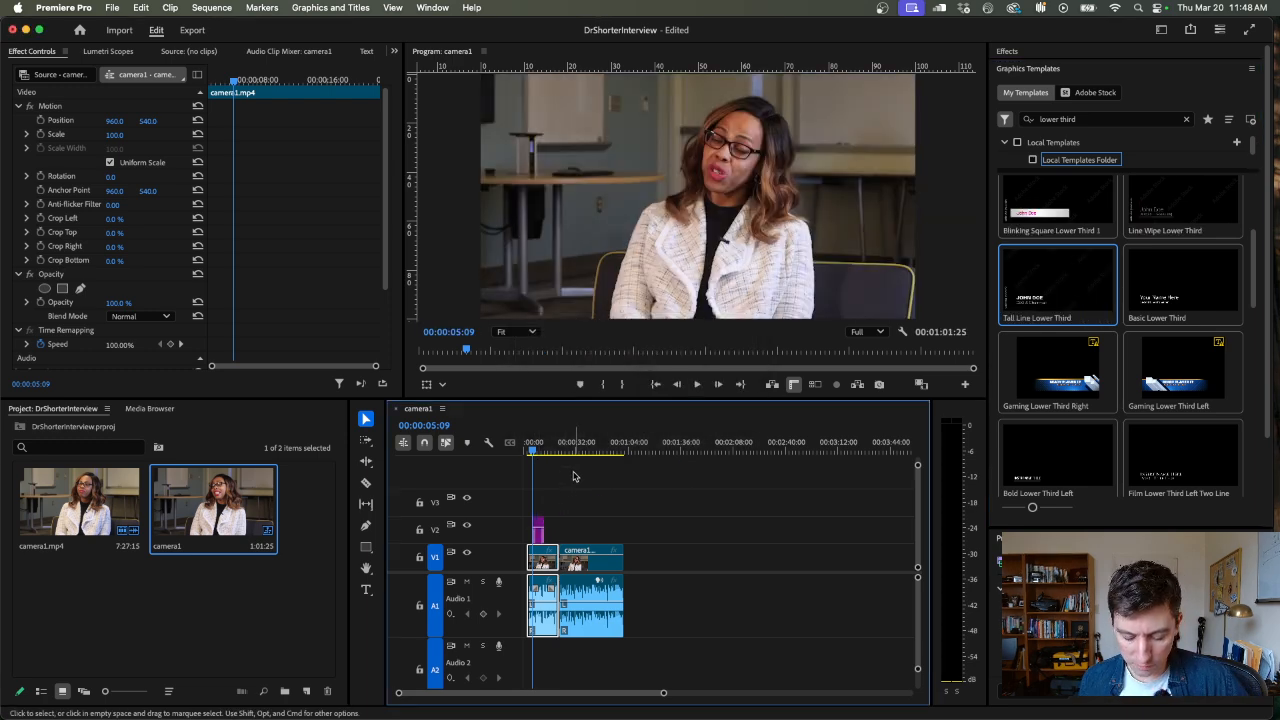
Move all clips and the banner together with the Track Select Forward tool so the first clip starts at 00:00:00:00
{"action": "key", "text": "="}
{"action": "key", "text": "="}
{"action": "key", "text": "="}
{"action": "left_click", "coordinate": [573, 453]}
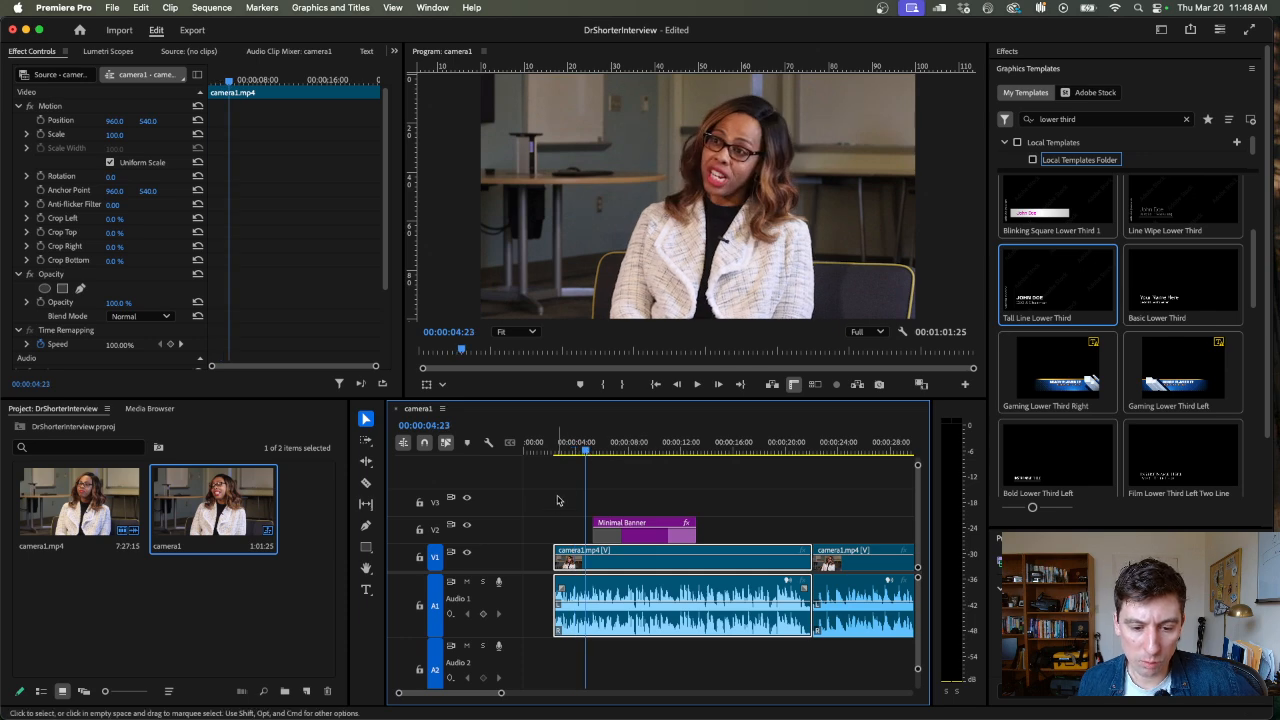
{"action": "left_click", "coordinate": [521, 452]}
{"action": "left_click_drag", "start_coordinate": [521, 453], "coordinate": [556, 453]}
{"action": "key", "text": "a"}
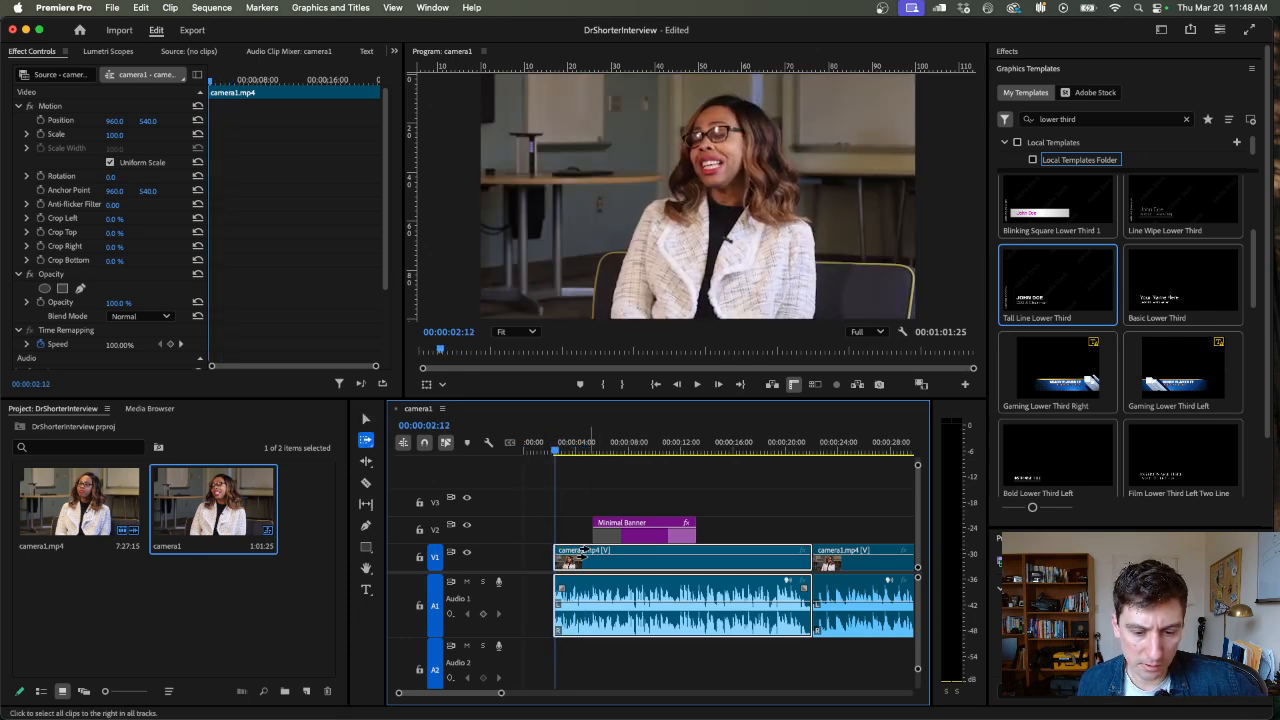
{"action": "left_click_drag", "start_coordinate": [584, 556], "coordinate": [542, 560]}
{"action": "key", "text": "f"}
Trim the end of the Minimal Banner graphic to about 00:00:09:15 and scrub through its opening animation
{"action": "left_click_drag", "start_coordinate": [558, 451], "coordinate": [678, 455]}
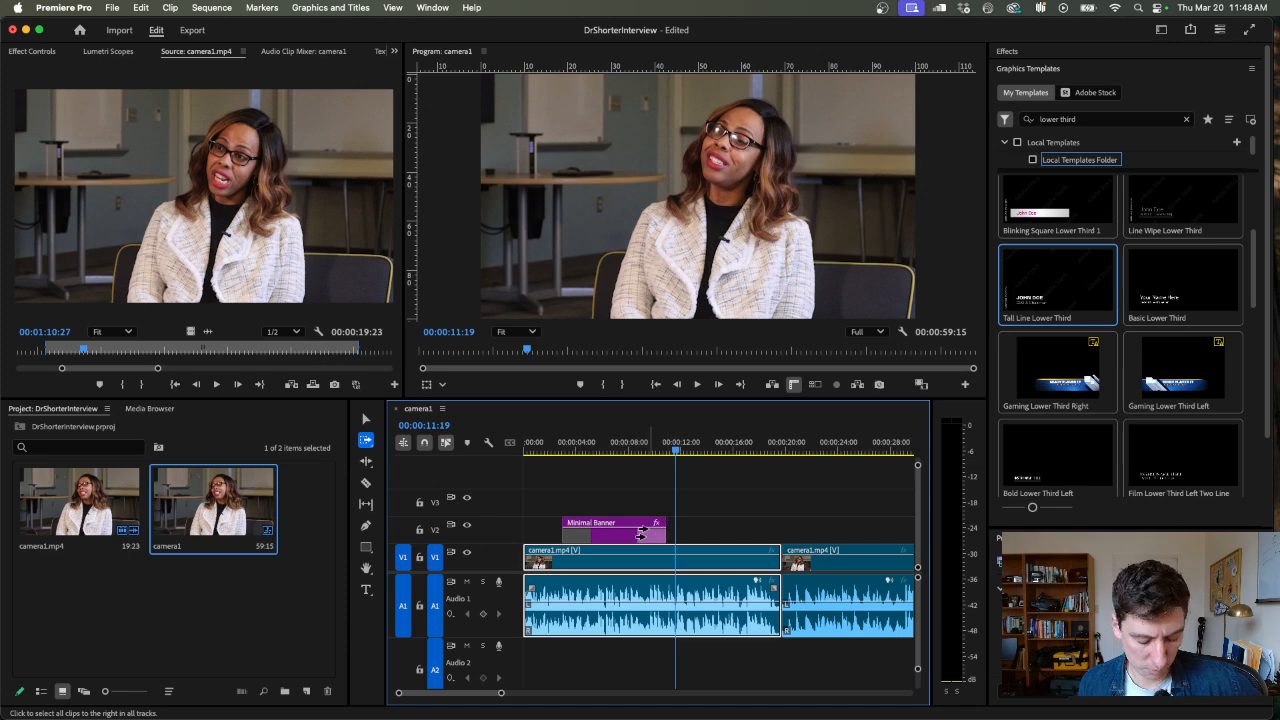
{"action": "mouse_move", "coordinate": [664, 528]}
{"action": "left_mouse_down"}
{"action": "mouse_move", "coordinate": [727, 519]}
{"action": "mouse_move", "coordinate": [647, 521]}
{"action": "left_mouse_up"}
{"action": "left_click", "coordinate": [562, 452]}
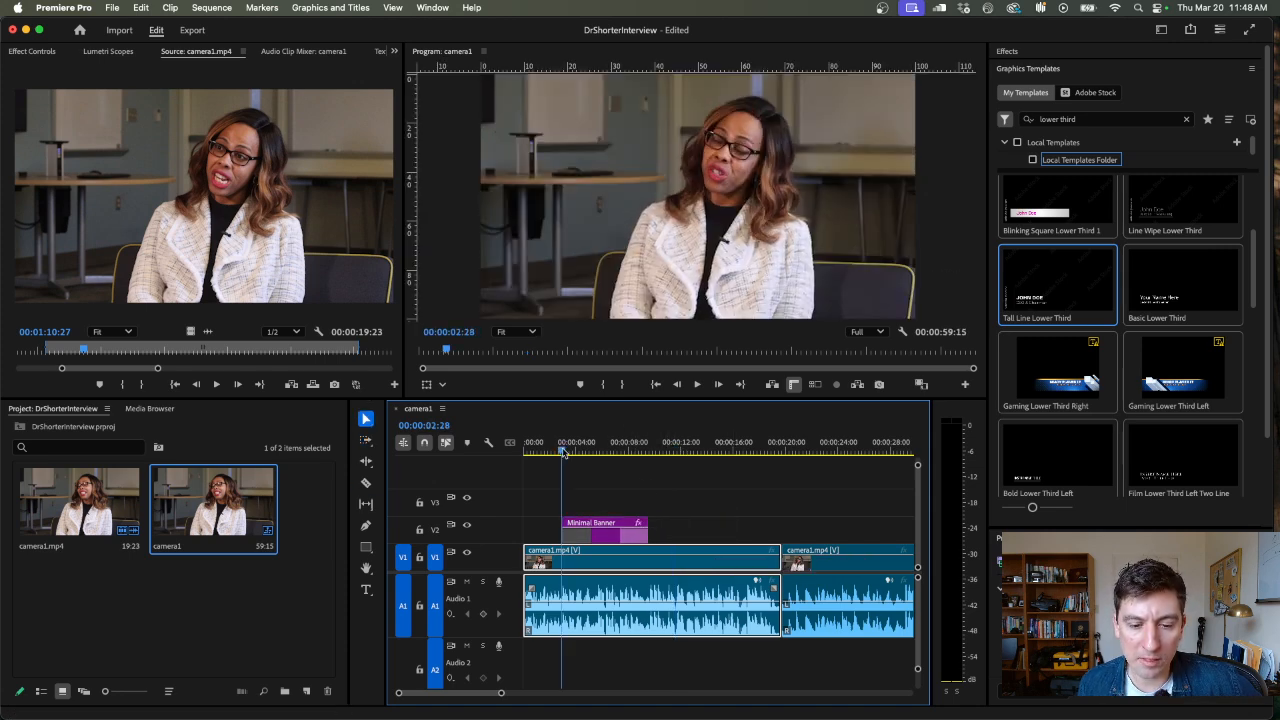
{"action": "left_click_drag", "start_coordinate": [562, 452], "coordinate": [569, 455]}
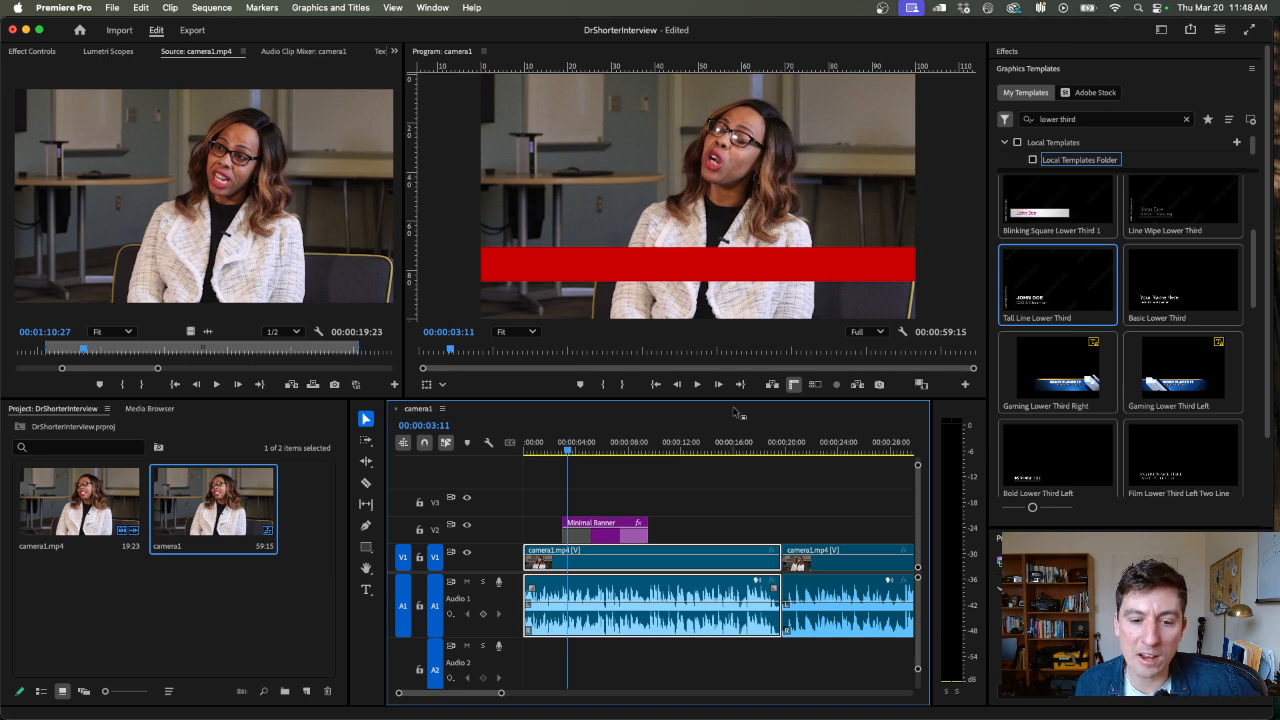
{"action": "left_click", "coordinate": [560, 452]}
{"action": "left_click_drag", "start_coordinate": [560, 455], "coordinate": [595, 456]}
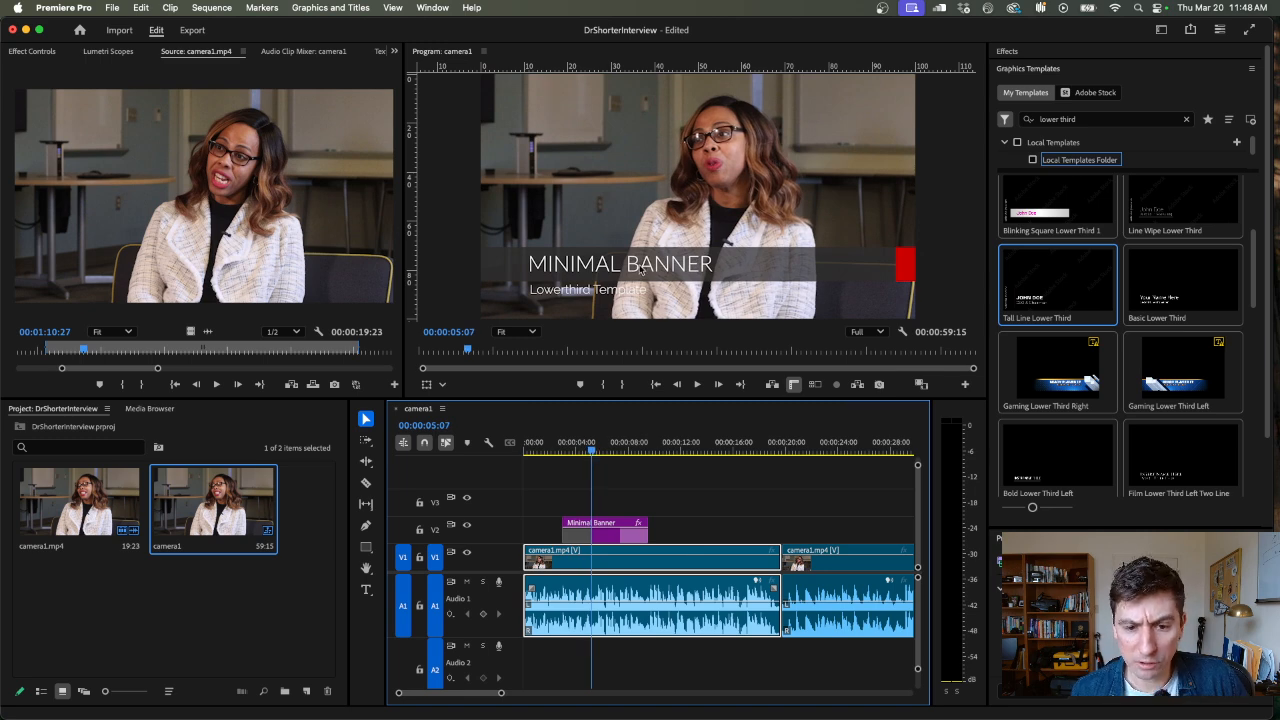
Replace the banner's "MINIMAL BANNER" title text with the interviewee's title and full name
{"action": "left_click", "coordinate": [604, 527]}
{"action": "double_click", "coordinate": [651, 265]}
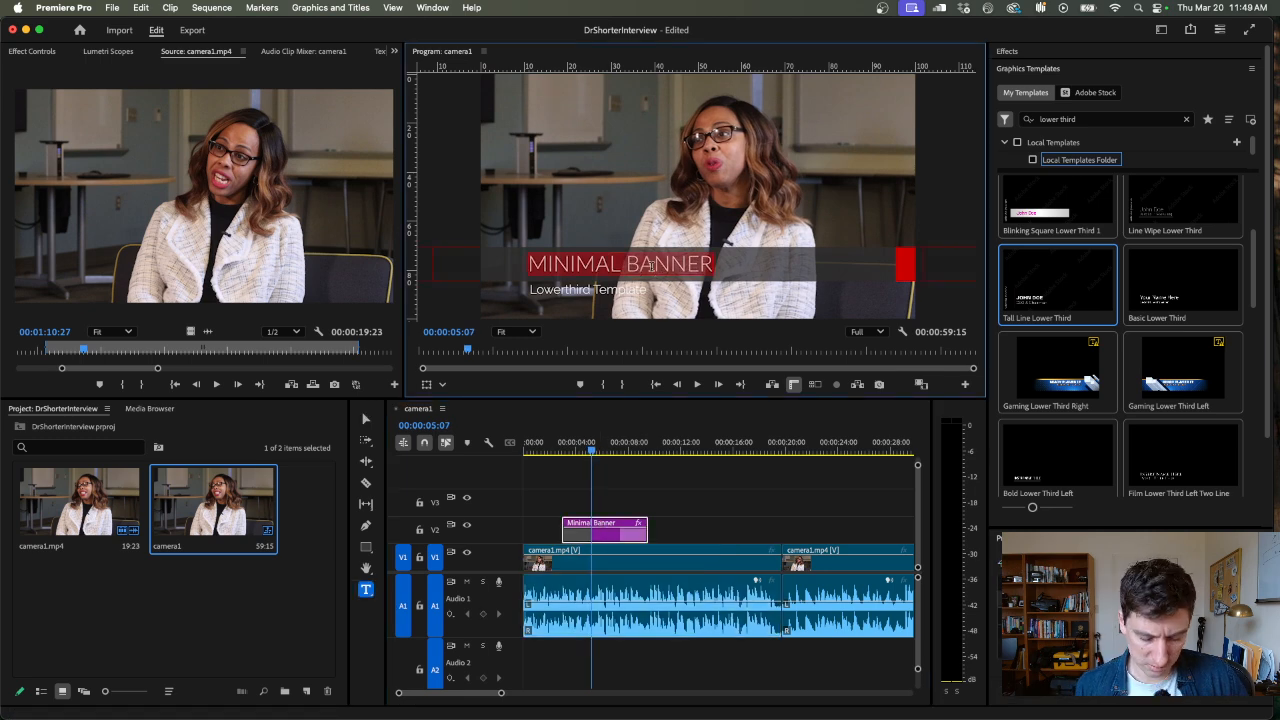
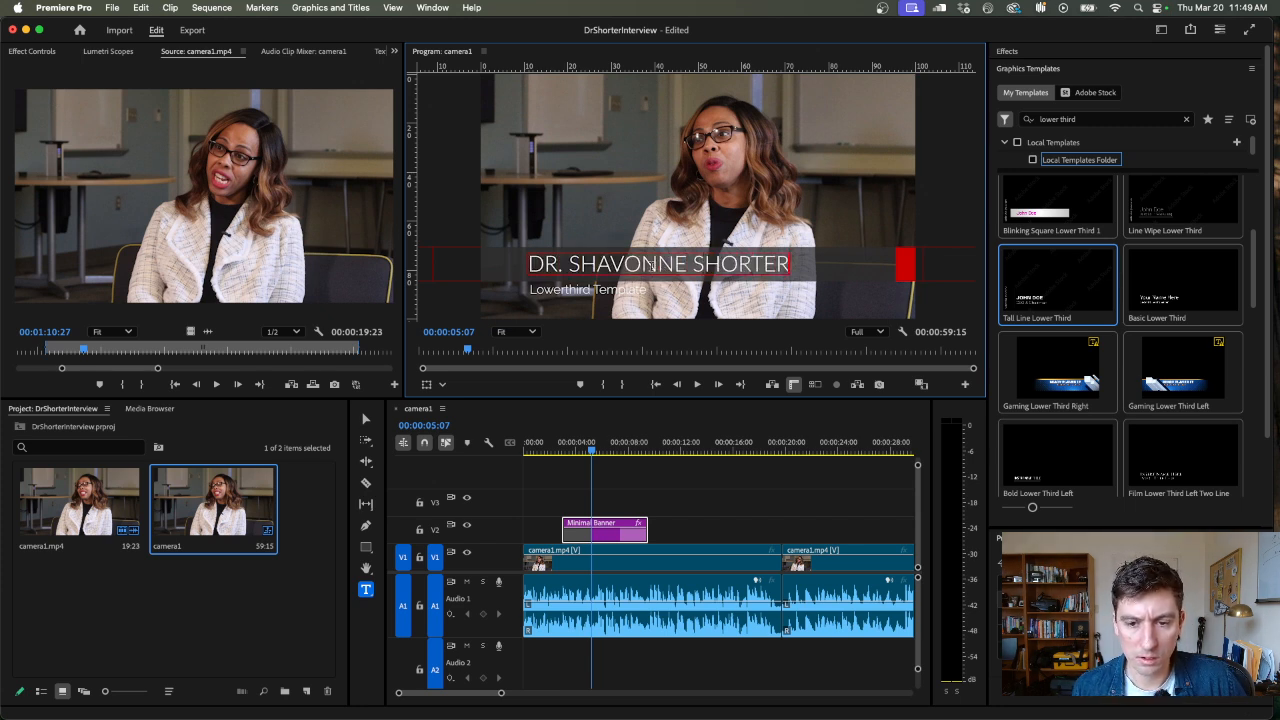
Replace the banner's "Lowerthird Template" subtitle with "Chief Diversity Officer" and return to the Selection tool
{"action": "double_click", "coordinate": [602, 287]}
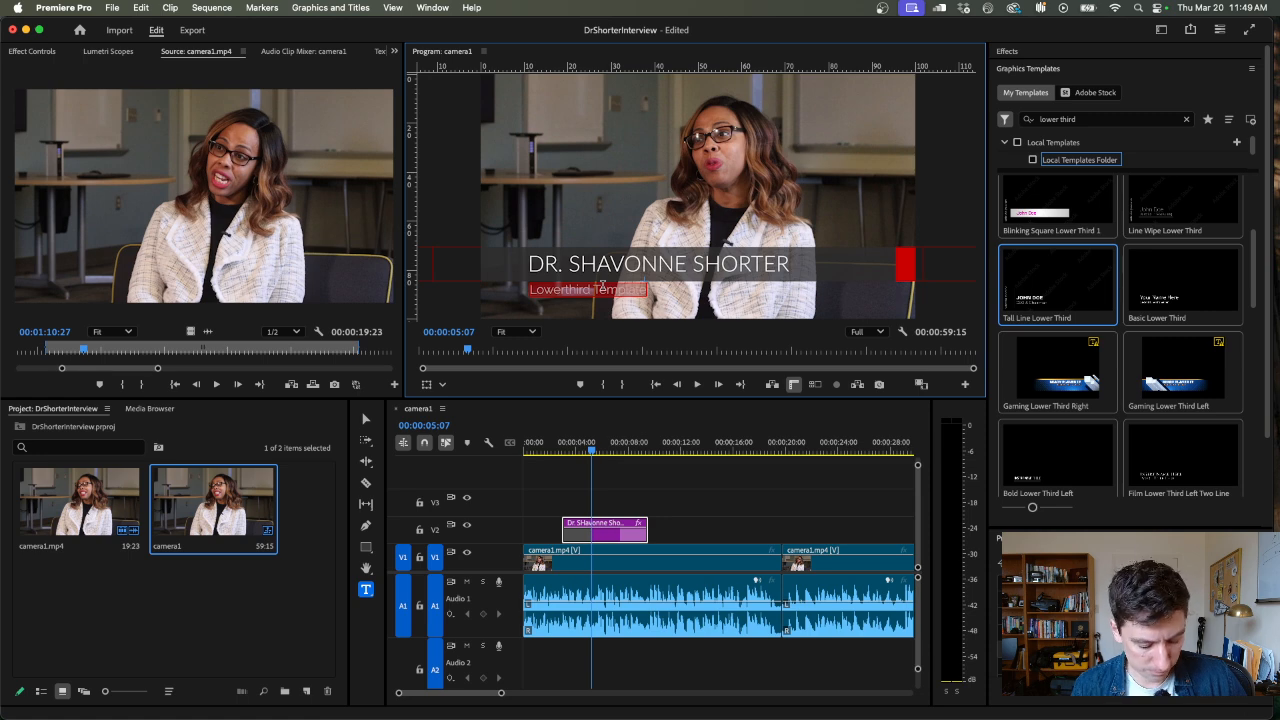
{"action": "type", "text": "Chief Diversity Officer"}
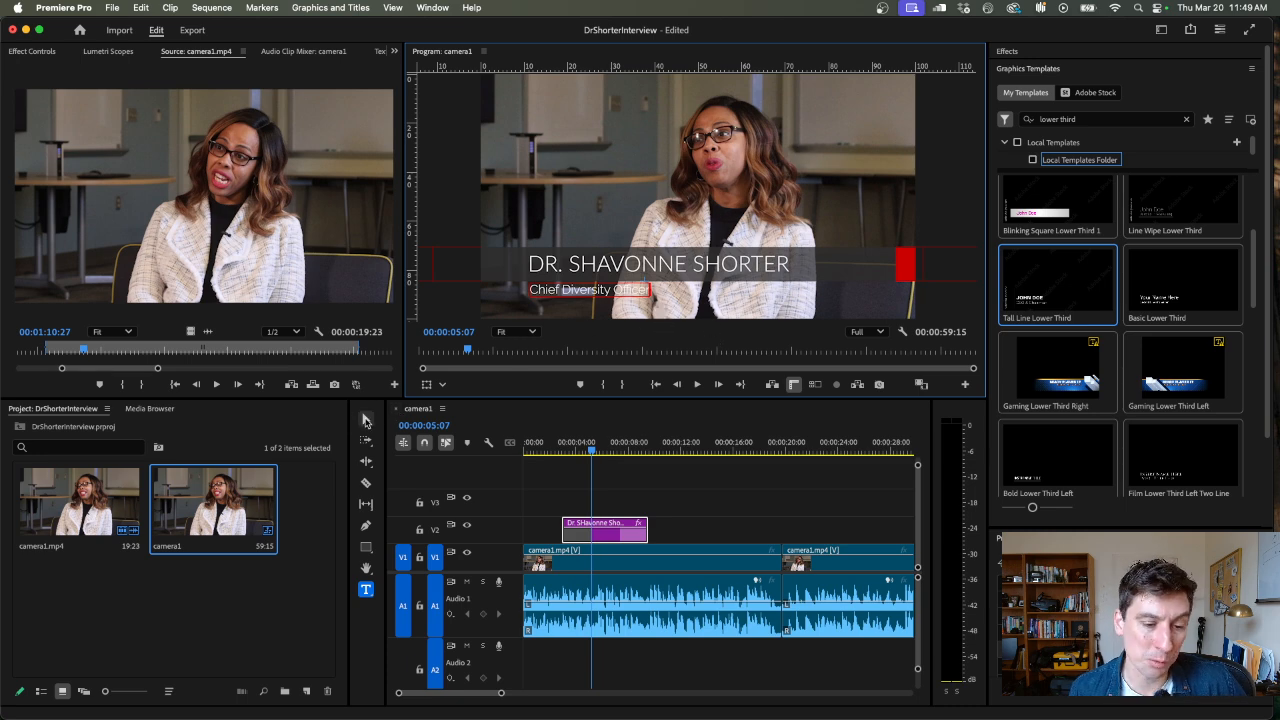
{"action": "left_click", "coordinate": [366, 421]}
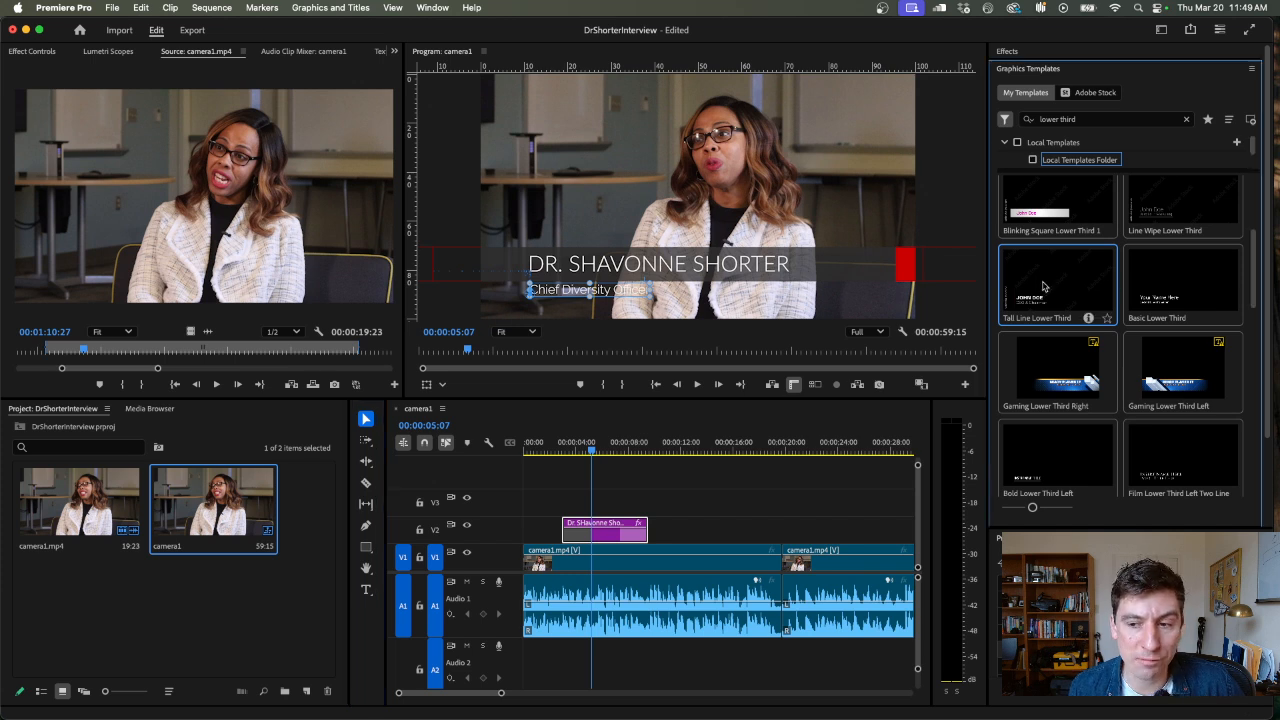
Play the sequence from about 00:00:04 to preview the edited lower third
{"action": "left_click", "coordinate": [1040, 211]}
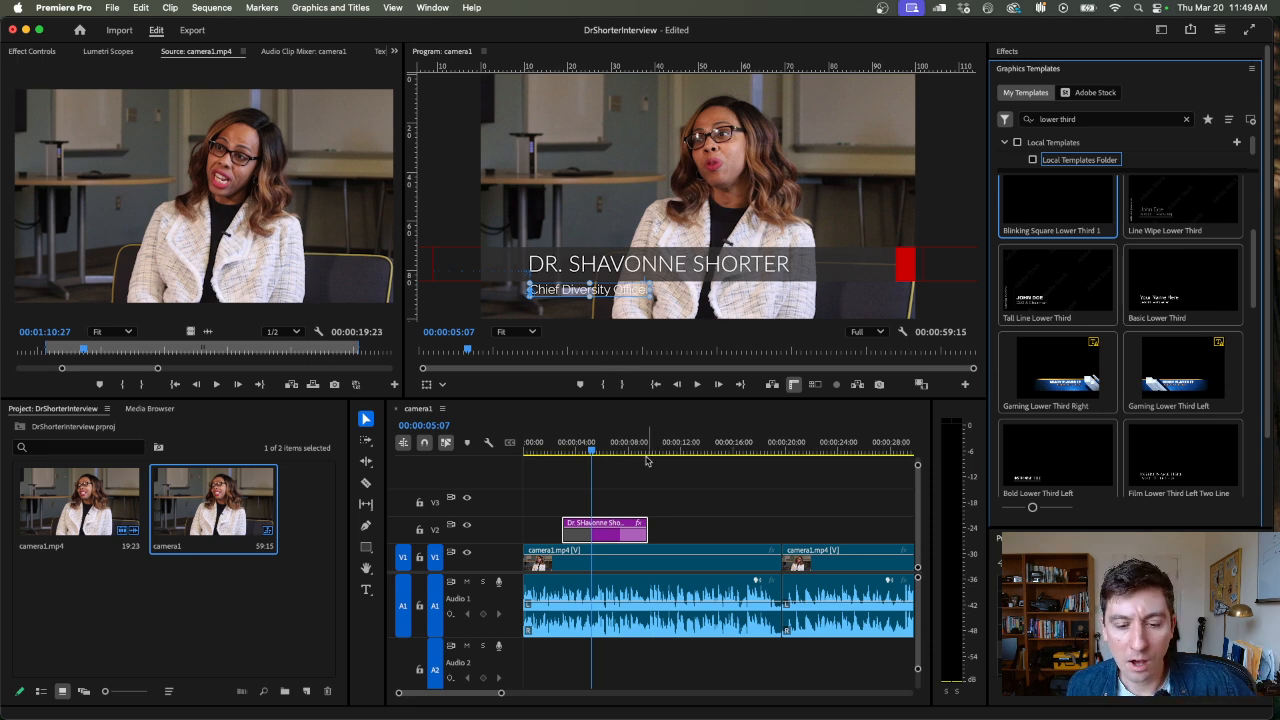
{"action": "left_click", "coordinate": [574, 450]}
{"action": "key", "text": "space"}
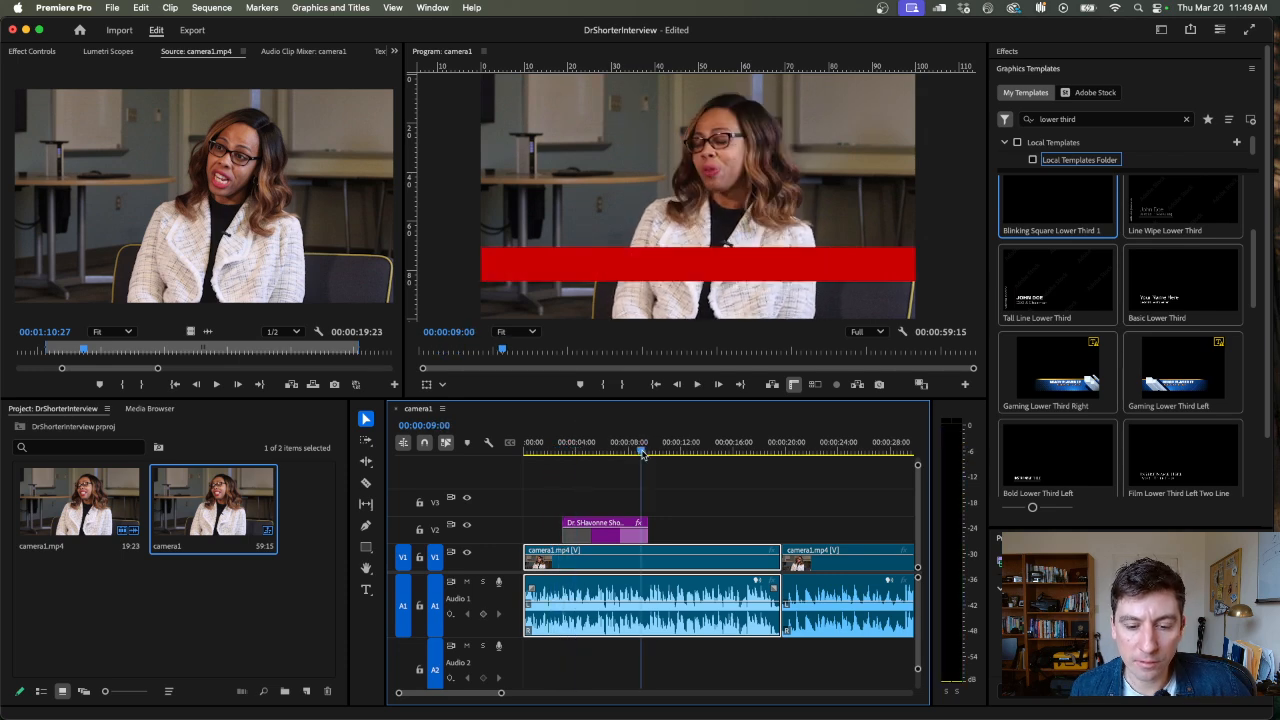
Open the export settings for the camera1 sequence and scrub through the export preview to about 00:00:15:22
{"action": "left_click", "coordinate": [791, 450]}
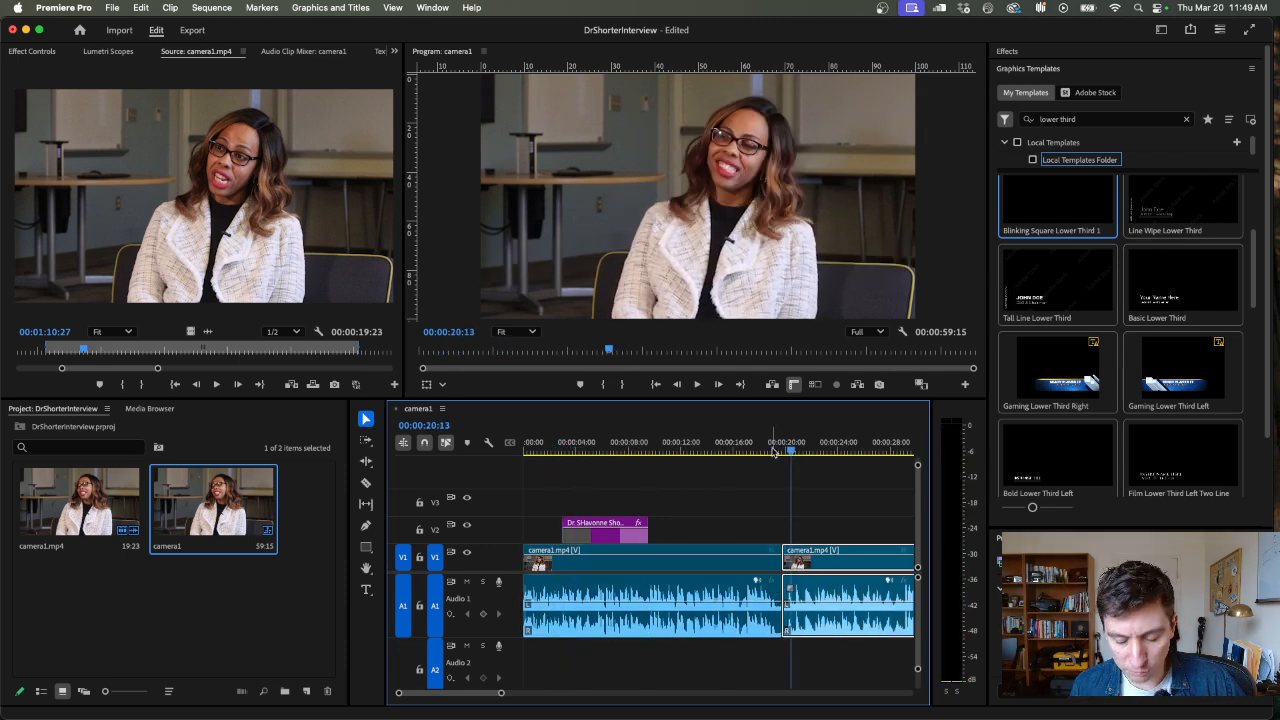
{"action": "key", "text": "minus"}
{"action": "key", "text": "minus"}
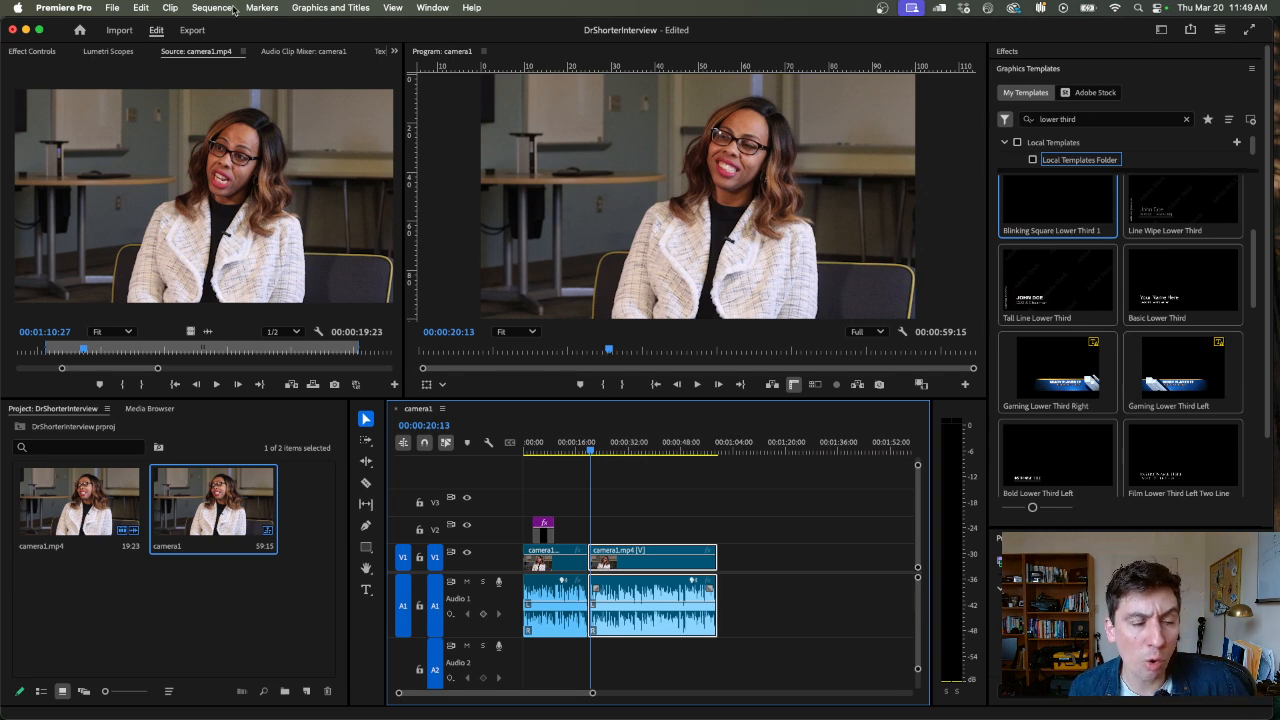
{"action": "left_click", "coordinate": [192, 30]}
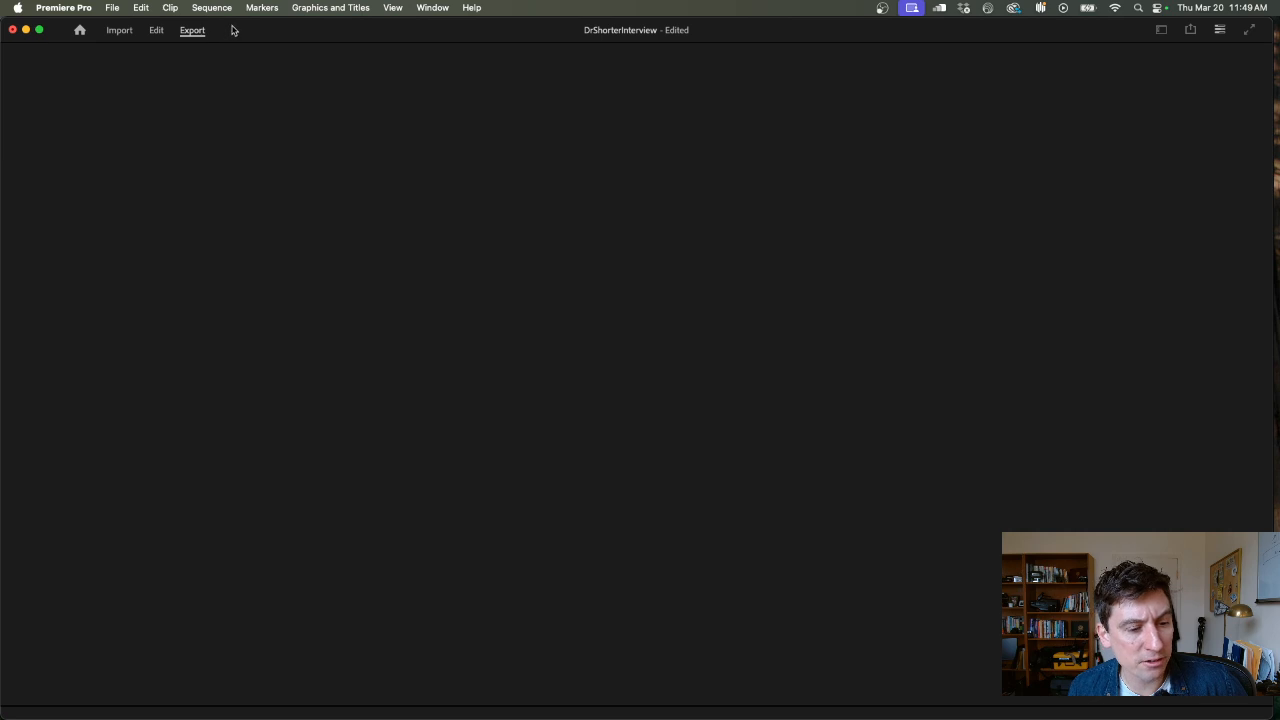
{"action": "left_click", "coordinate": [1198, 494]}
{"action": "left_click_drag", "start_coordinate": [1198, 494], "coordinate": [731, 497]}
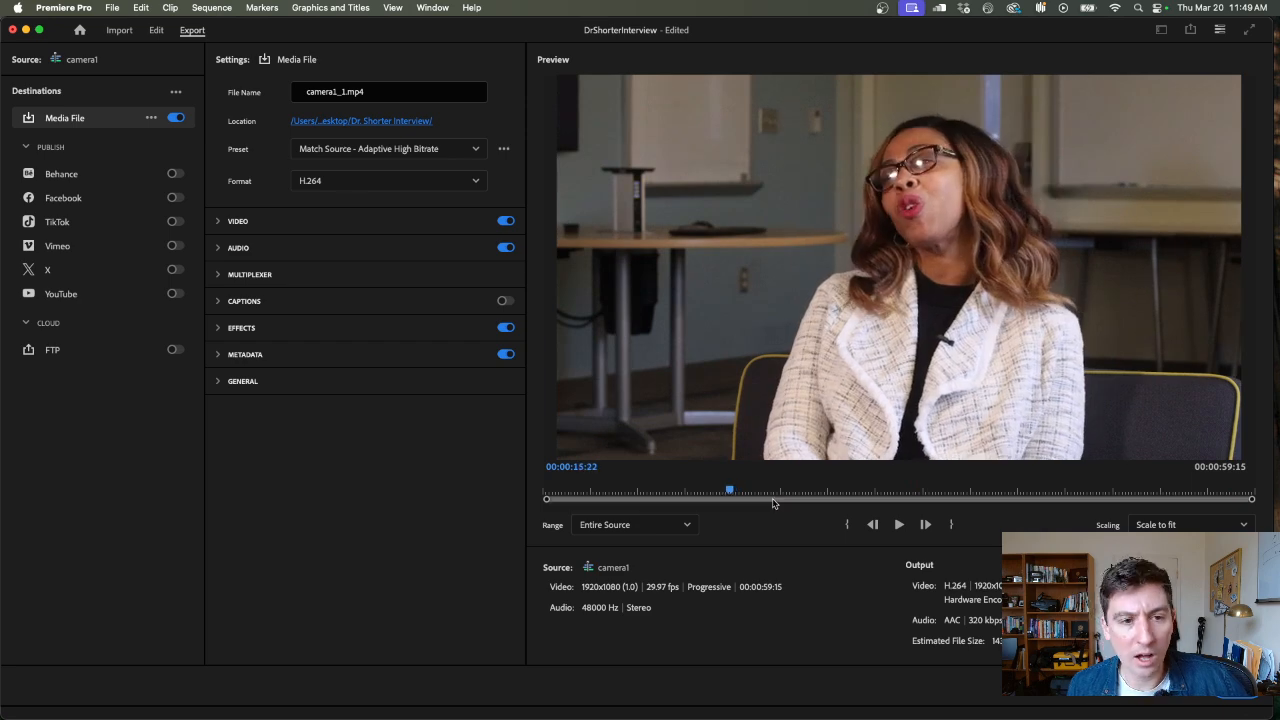
Rename the export file so that it matches the project's name, keeping the .mp4 extension
{"action": "left_click", "coordinate": [337, 92]}
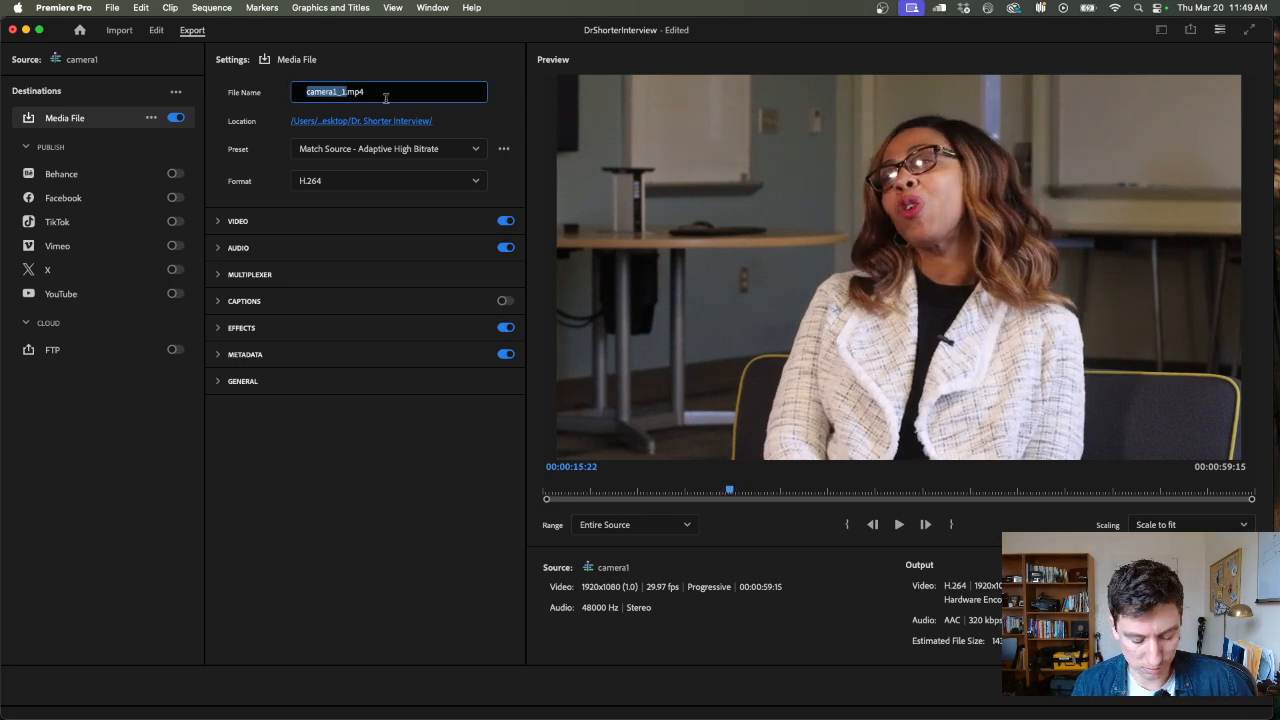
{"action": "type", "text": "DrShorterInve"}
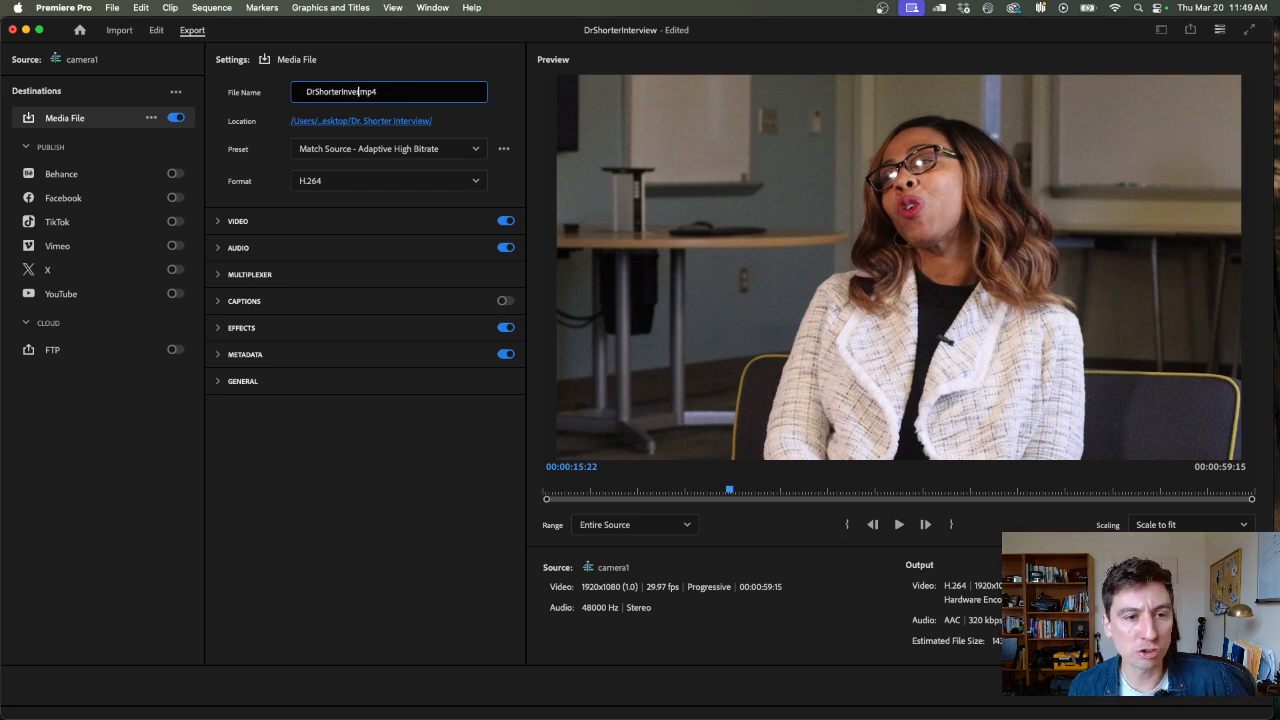
{"action": "type", "text": "rview"}
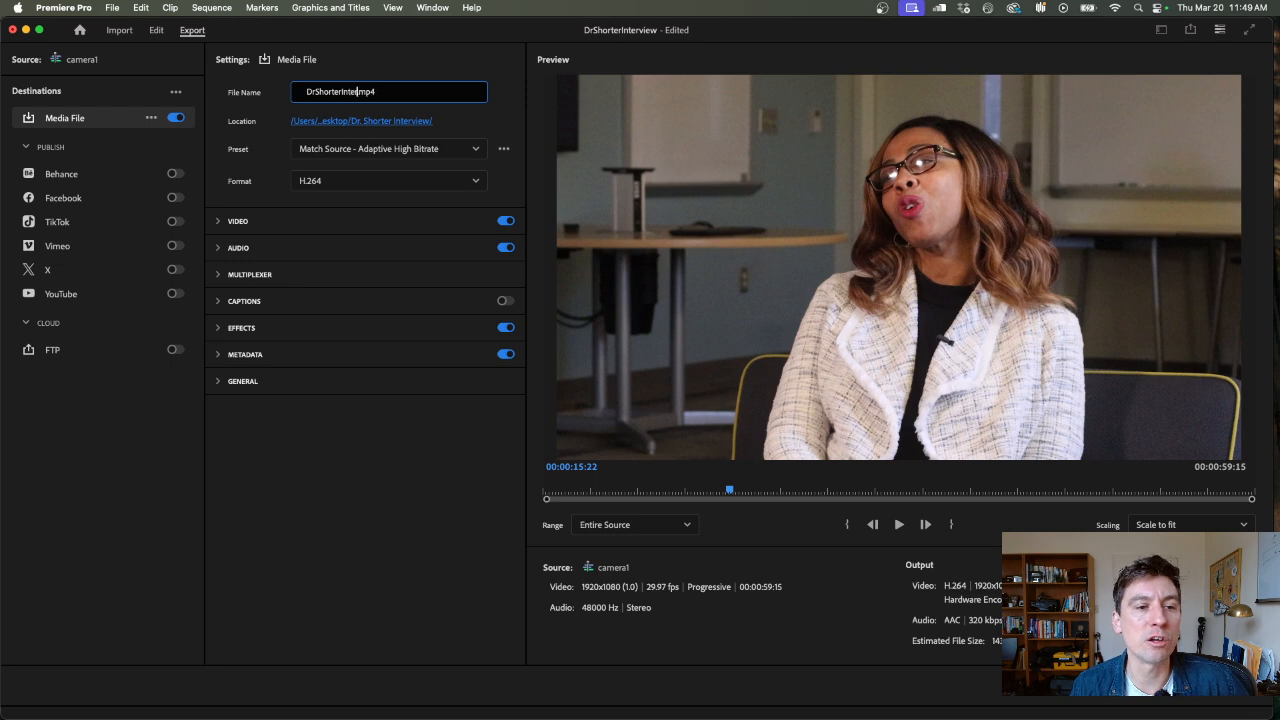
{"action": "key", "text": "Return"}
Set the export location to the interview's project folder on the Desktop and export the sequence as an H.264 video
{"action": "left_click", "coordinate": [364, 124]}
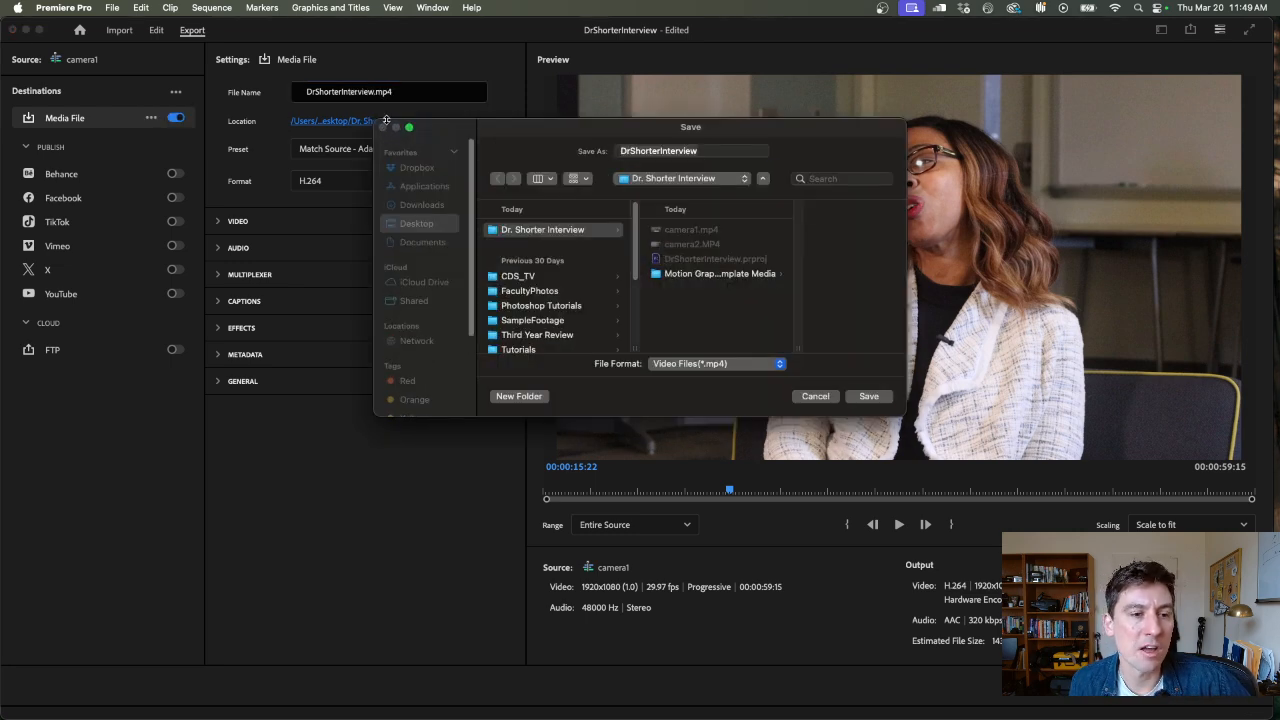
{"action": "left_click", "coordinate": [530, 238]}
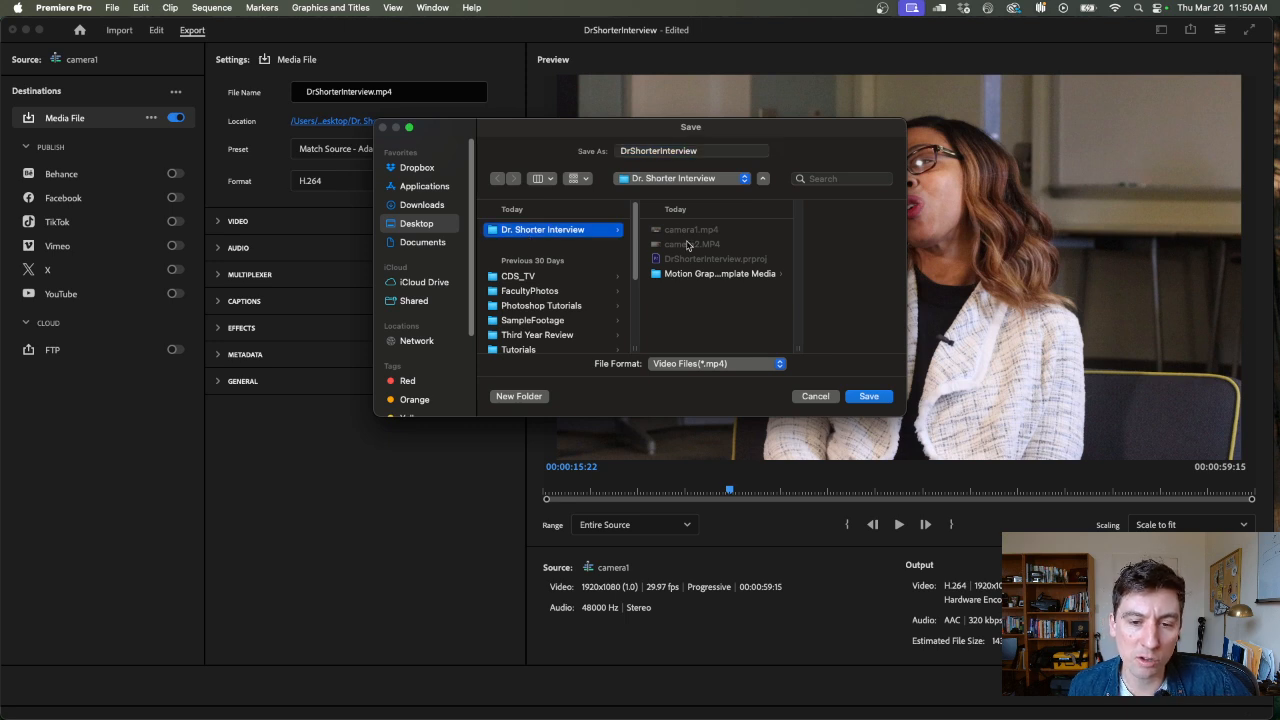
{"action": "left_click", "coordinate": [868, 396]}
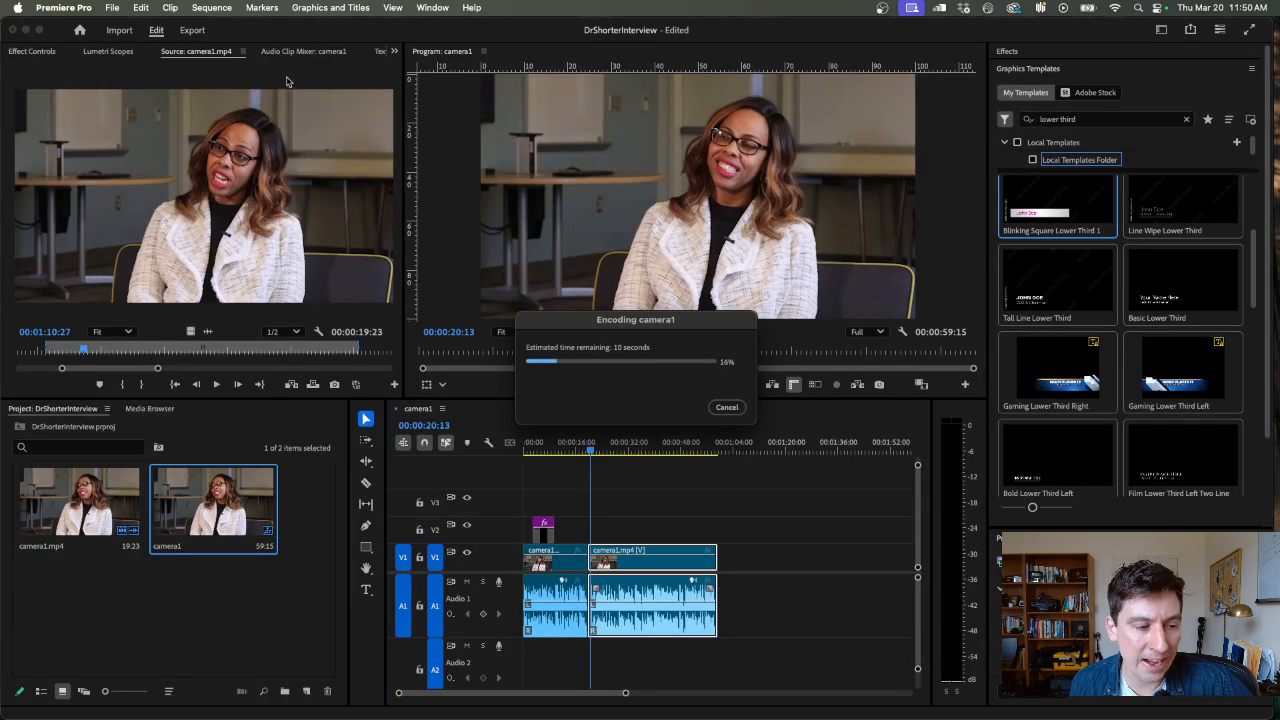
Switch to Finder and examine the interview folder's source clips, exported MP4 and Premiere project file
{"action": "left_click", "coordinate": [156, 697]}
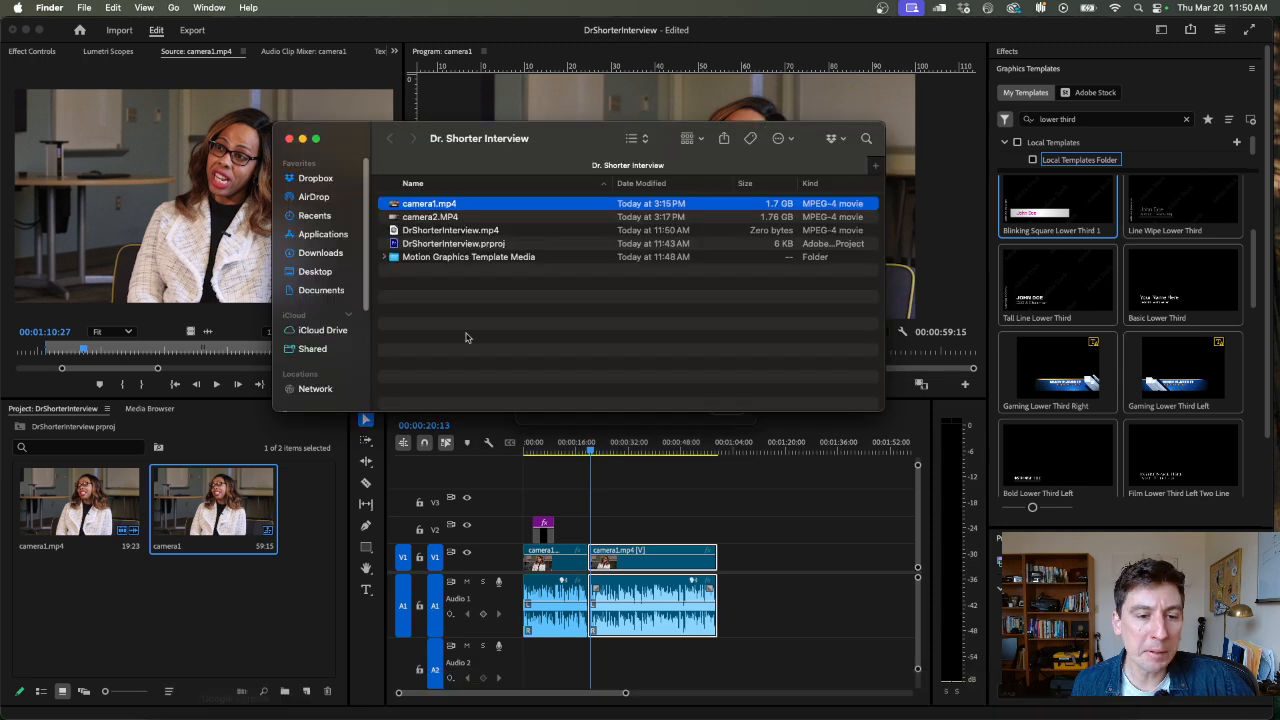
{"action": "left_click", "coordinate": [440, 231]}
{"action": "left_click_drag", "start_coordinate": [580, 153], "coordinate": [553, 78]}
{"action": "left_click", "coordinate": [402, 130]}
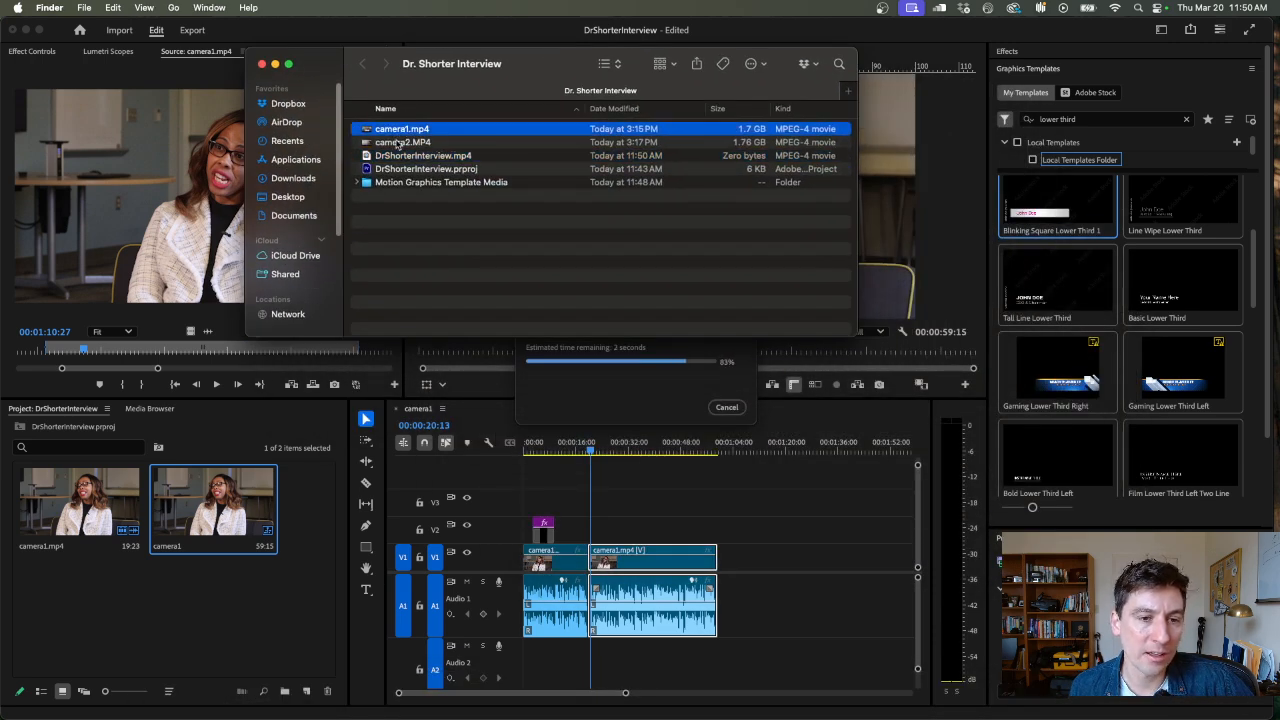
{"action": "left_click", "coordinate": [400, 143]}
{"action": "left_click", "coordinate": [415, 169]}
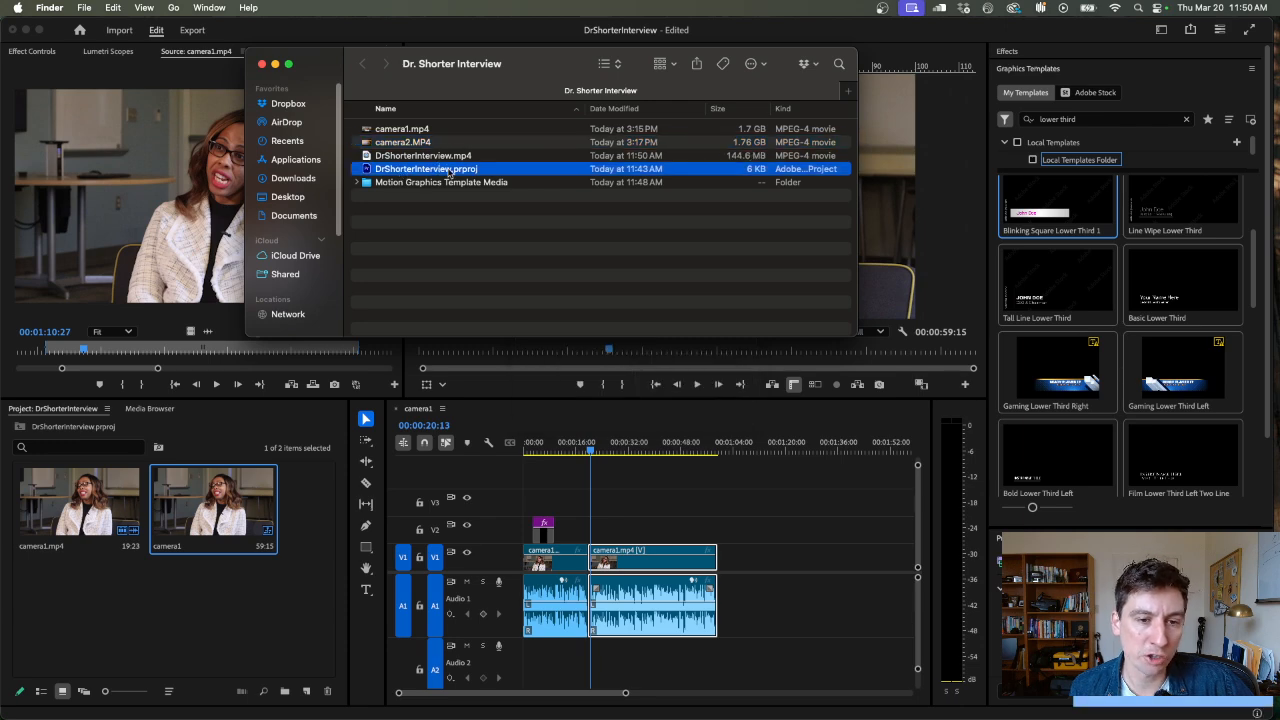
Preview the exported interview MP4 in Quick Look, scrub through it, and close the preview
{"action": "key", "text": "Up"}
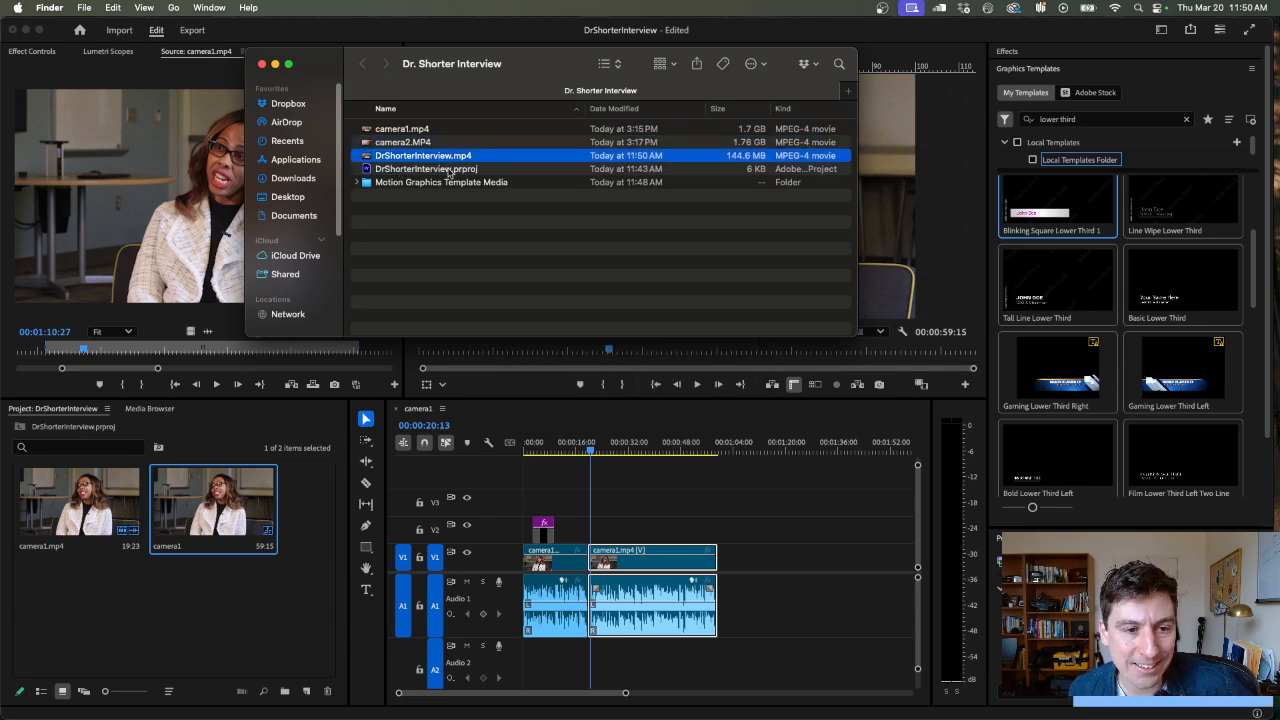
{"action": "key", "text": "space"}
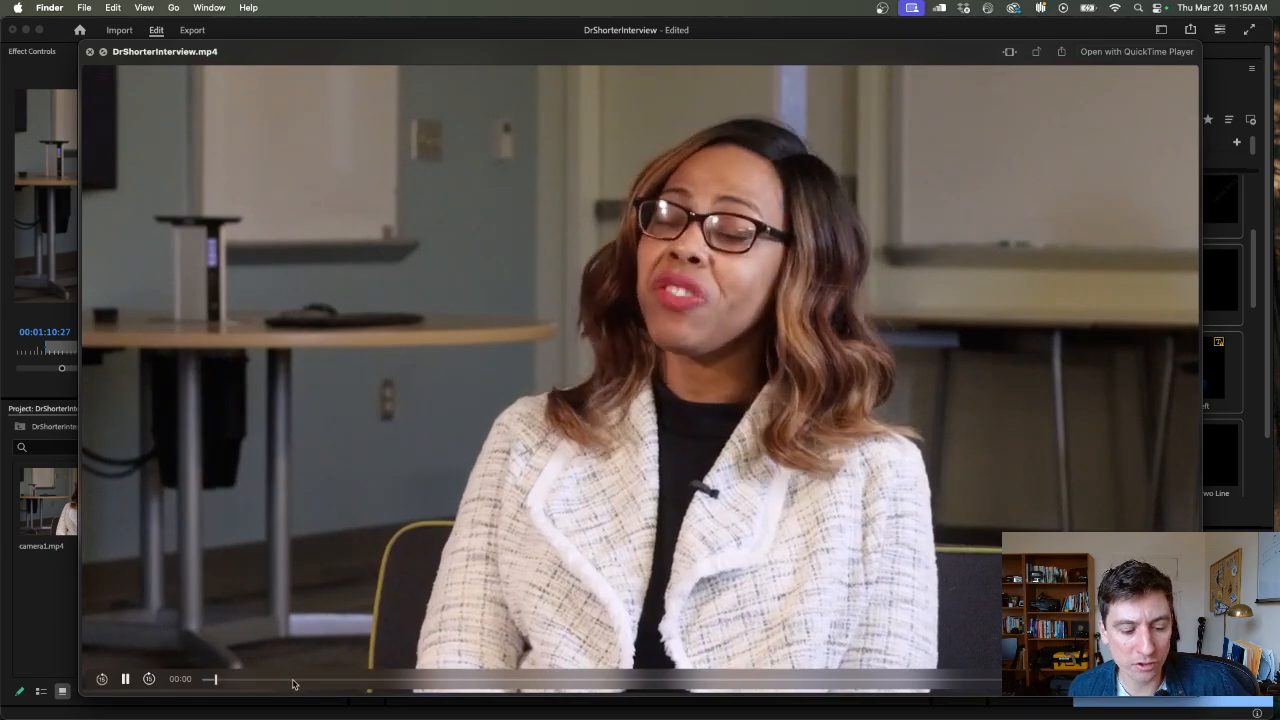
{"action": "left_click_drag", "start_coordinate": [420, 679], "coordinate": [772, 644]}
{"action": "key", "text": "space"}
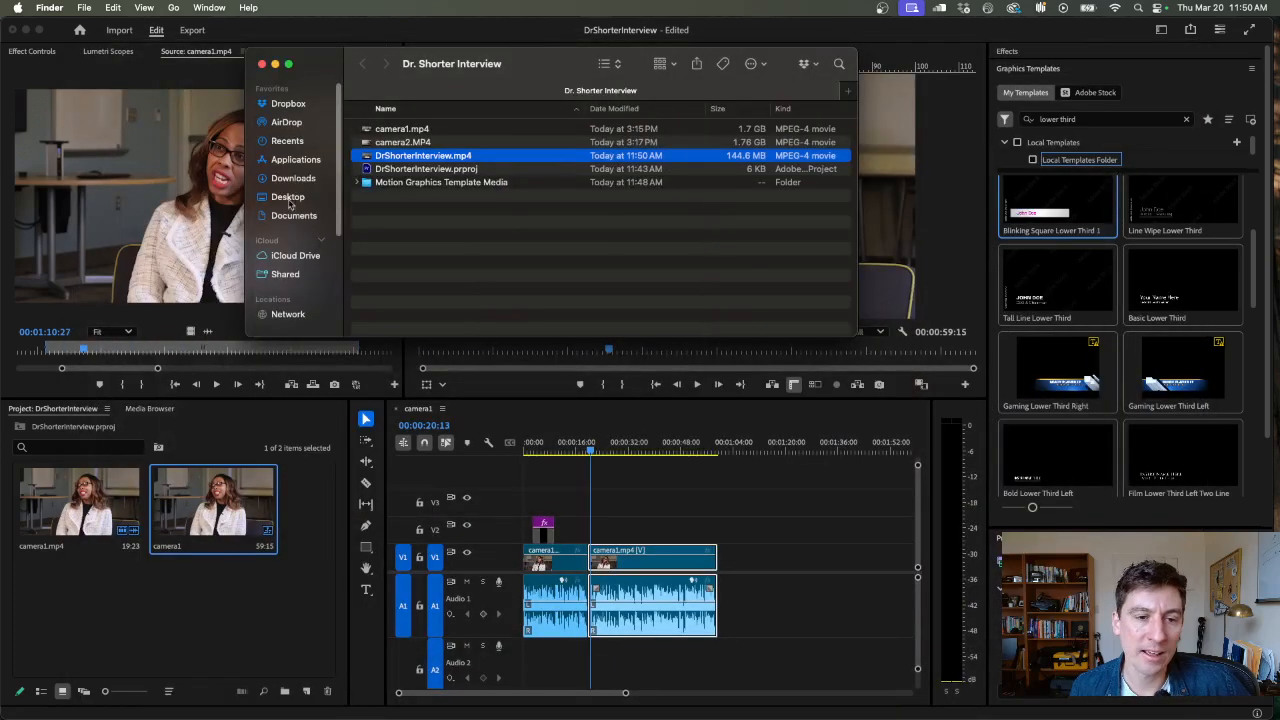
{"action": "left_click", "coordinate": [425, 232]}
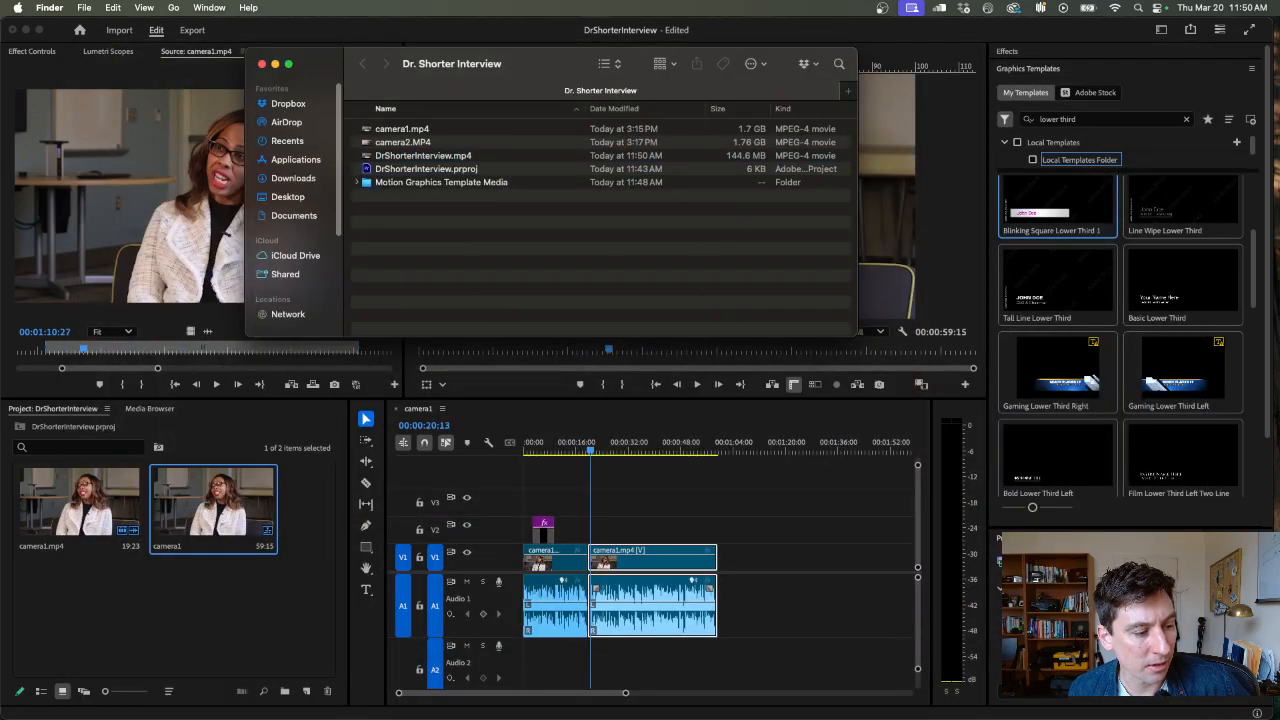